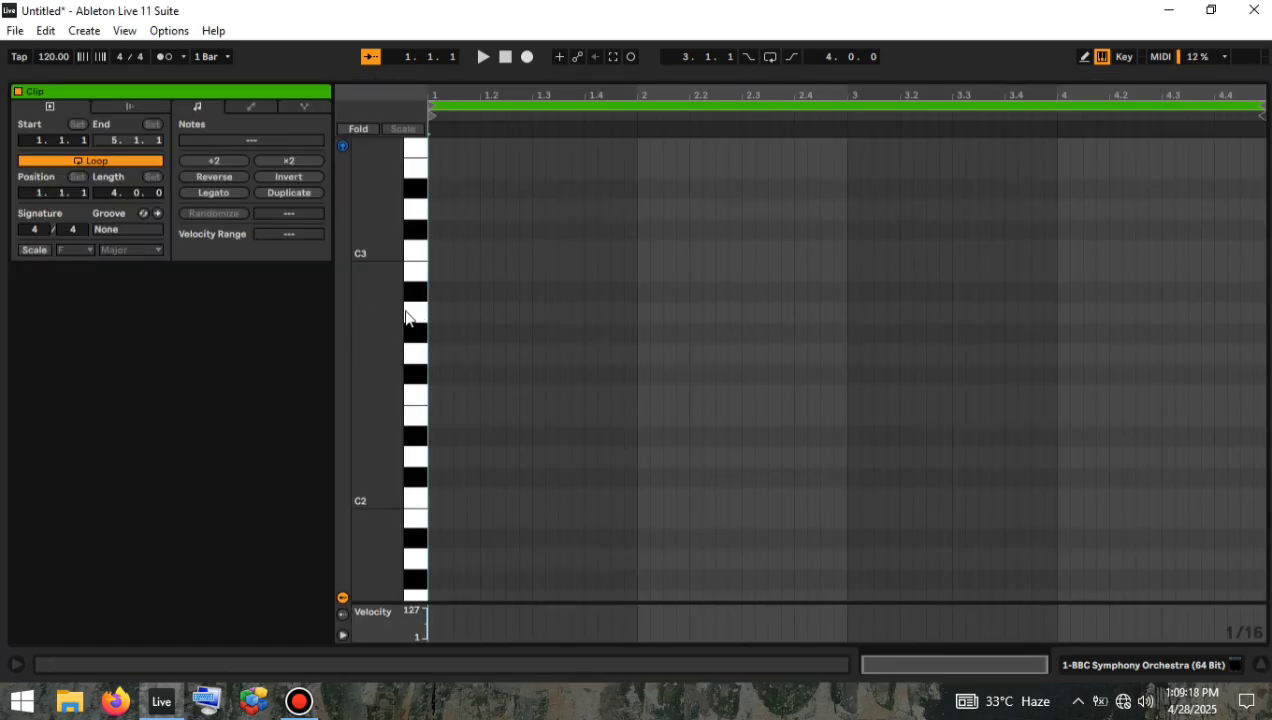
Draw an A2 note at 1.1.1 two beats long in the empty clip and play it back.
left_click(415, 312)
key("b")
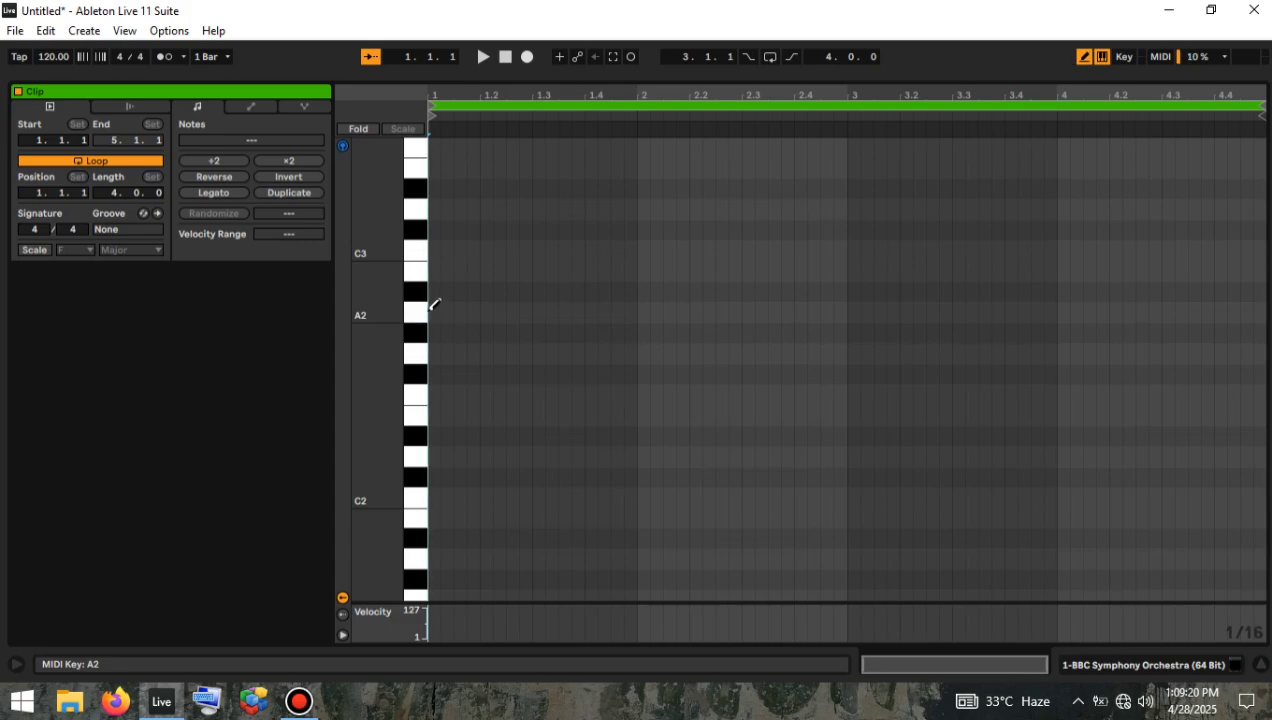
left_click(436, 307)
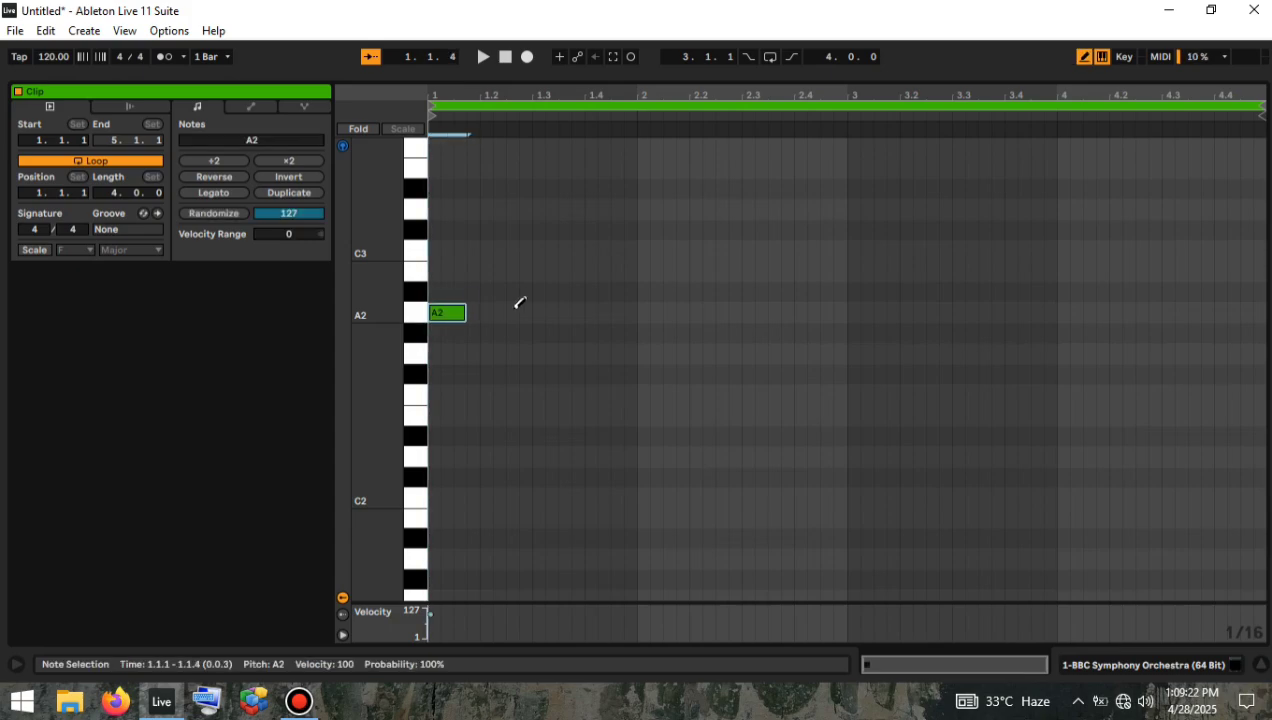
key("space")
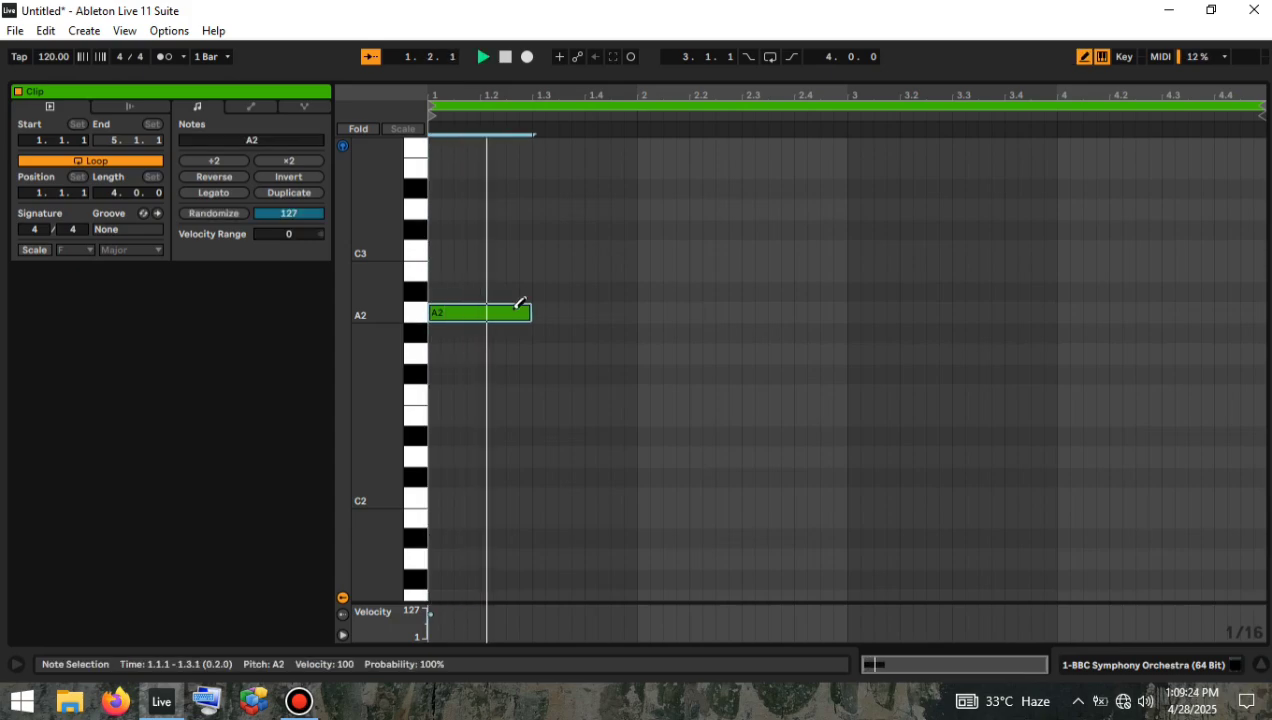
key("space")
Add a second two-beat note above the A2 at 1.1.1 and raise it to E3, auditioning the pair.
left_click(437, 248)
left_click_drag(449, 246, 531, 247)
key("space")
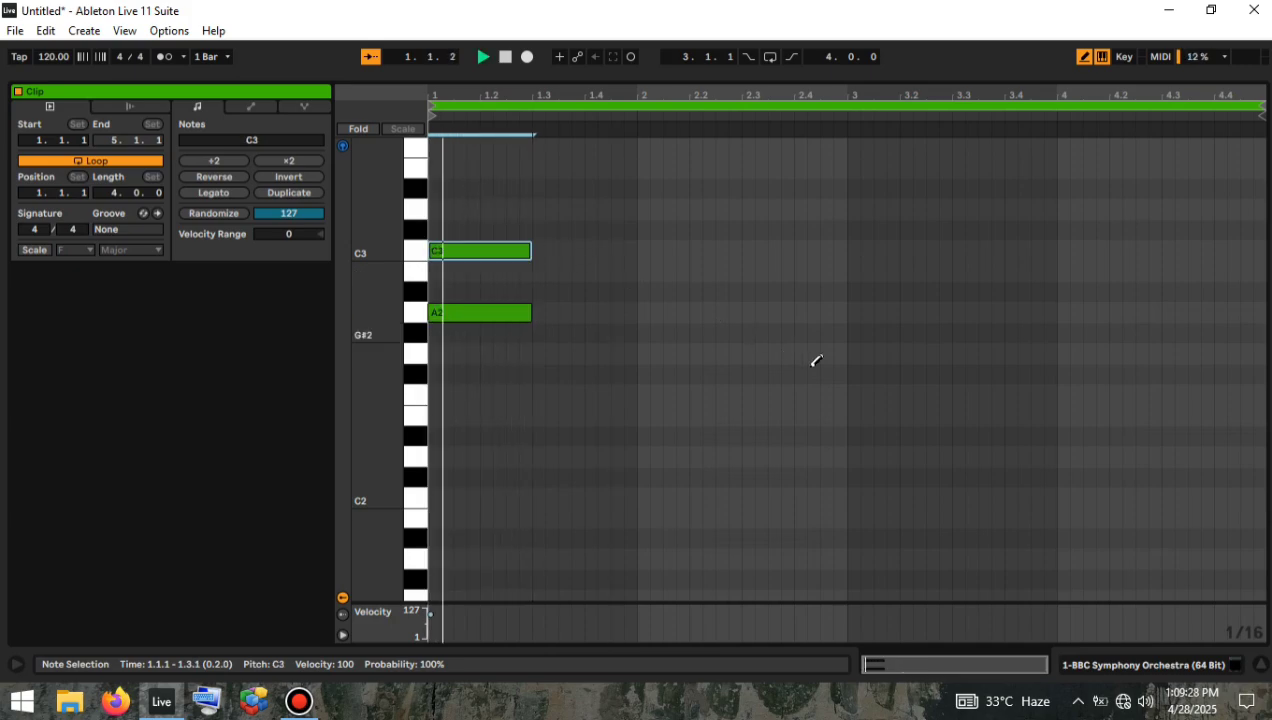
key("Up")
key("Up")
key("space")
key("Up")
key("Up")
key("space")
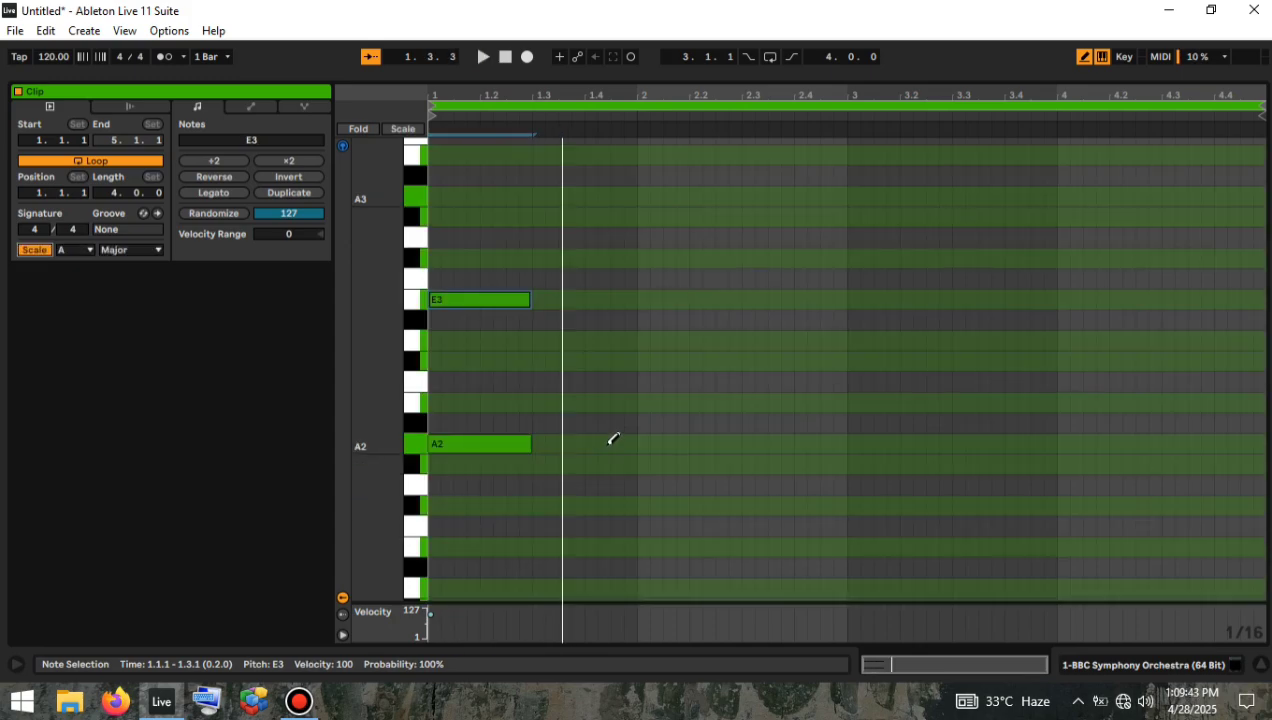
Add two A2 notes at 1.4.1 and 1.4.3, each two sixteenths long, and play the clip.
left_click(591, 444)
key("space")
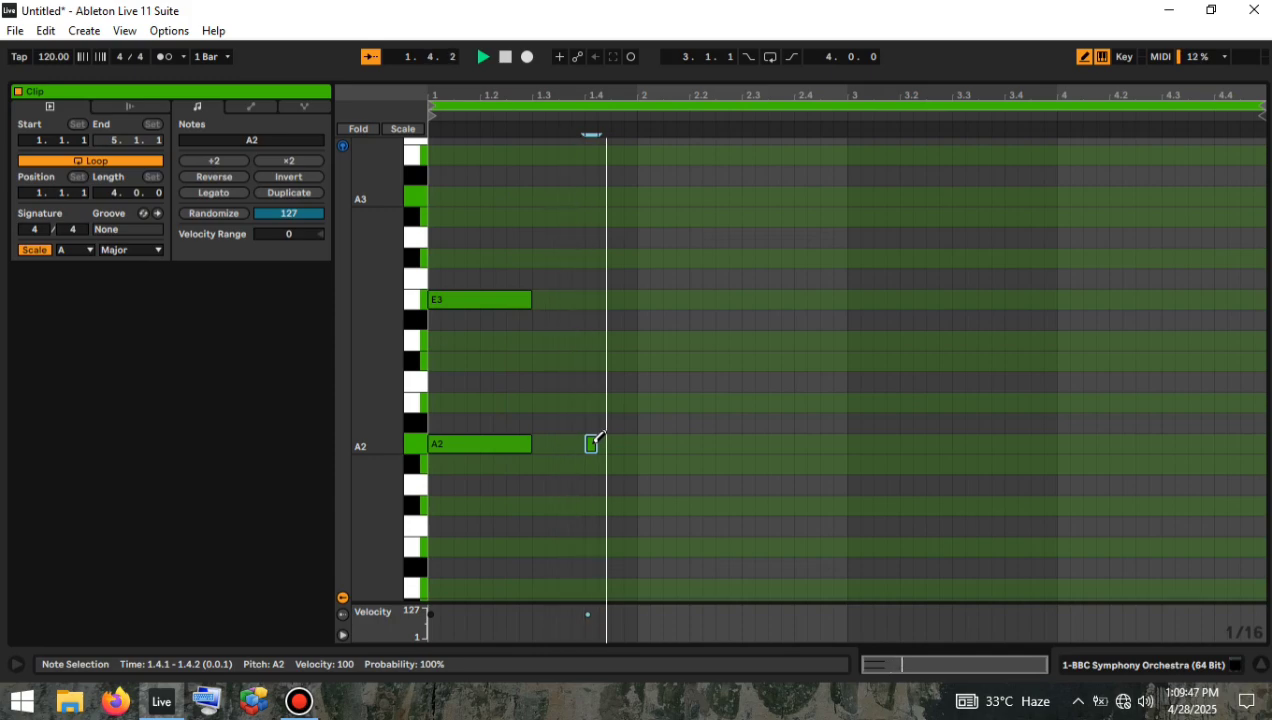
left_click_drag(592, 444, 610, 444)
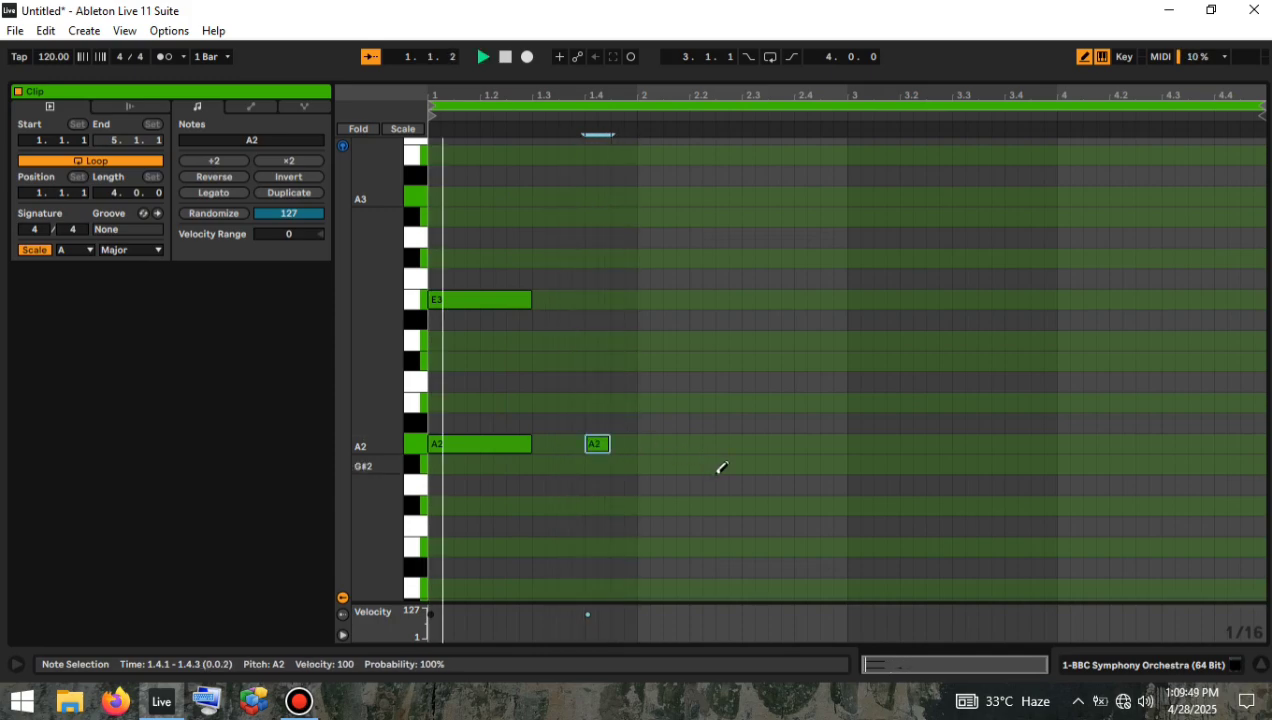
left_click(617, 444)
left_click_drag(619, 444, 636, 442)
key("space")
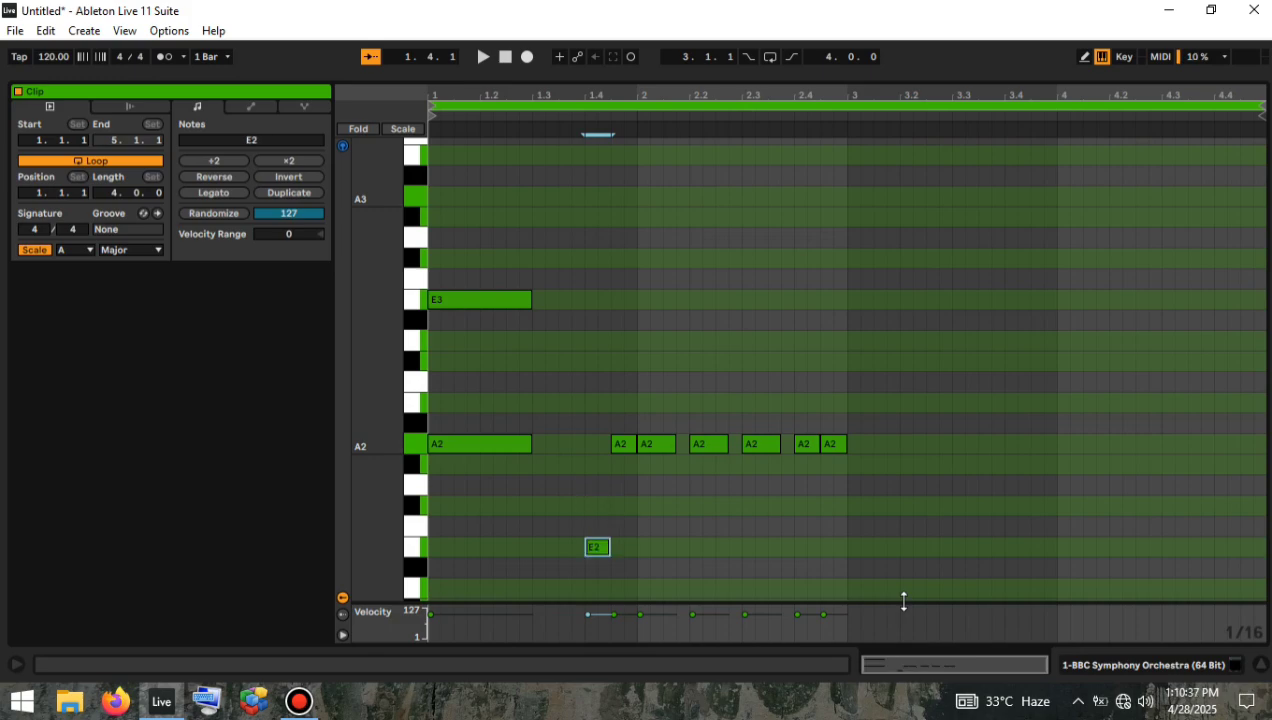
Add B2 above the E2 at 1.4.1, and replace the A2 at 1.4.3 with F#2 and C#3.
key("b")
left_click(591, 403)
left_click(620, 444)
left_click(623, 547)
key("Up")
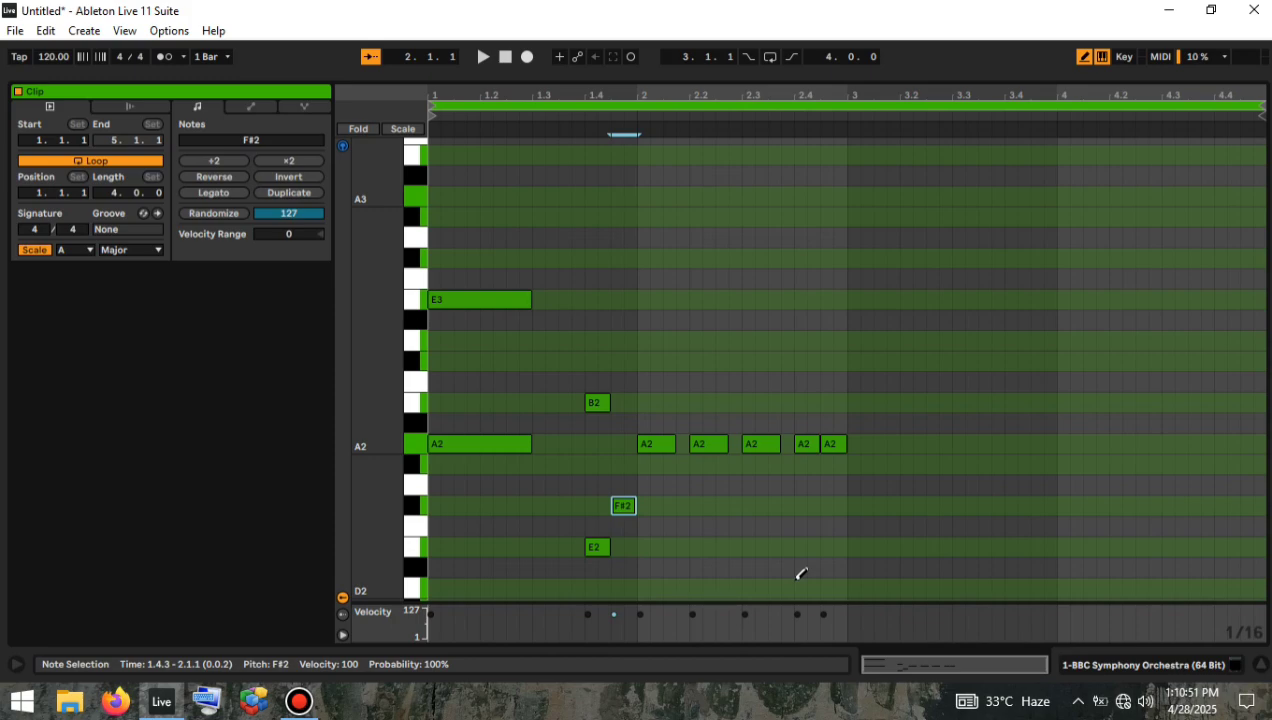
left_click(623, 360)
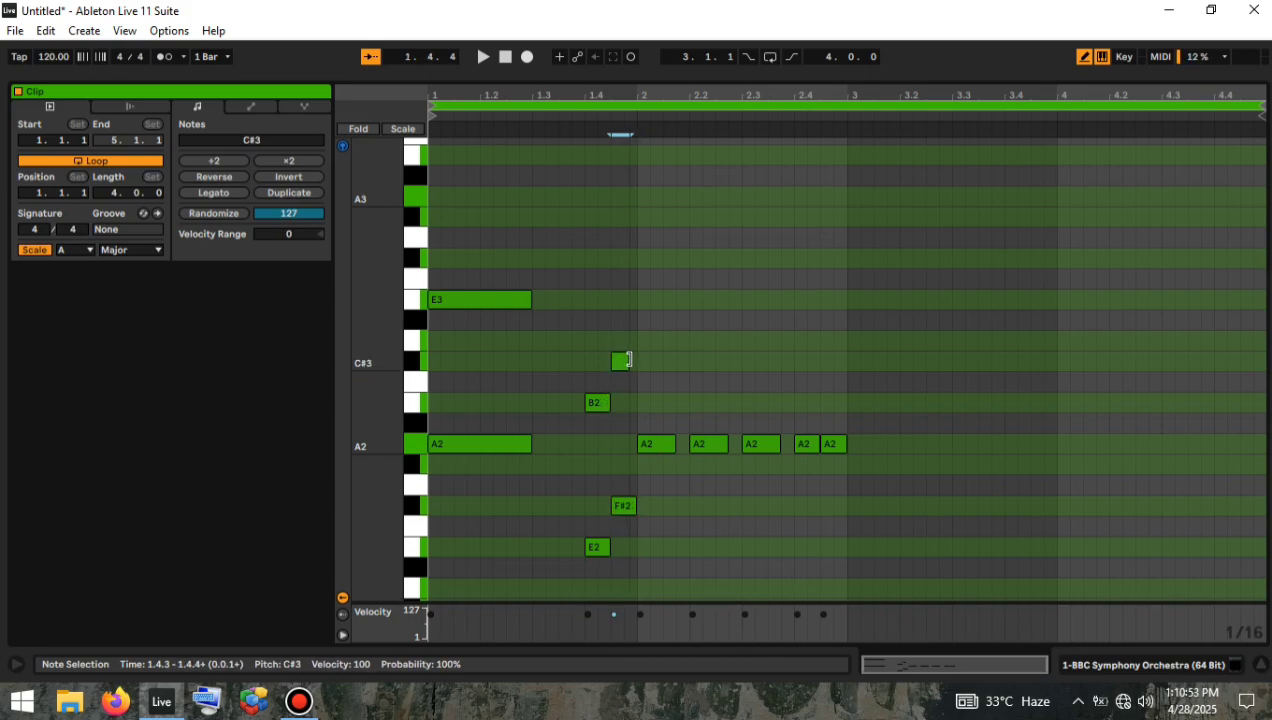
Replace the A2 notes at 2.1.1 and 2.2.1 with a one-beat A2 and a one-beat G#2.
left_click(648, 444)
left_click(646, 402)
left_click_drag(645, 402, 688, 403)
key("Down")
key("Down")
key("Down")
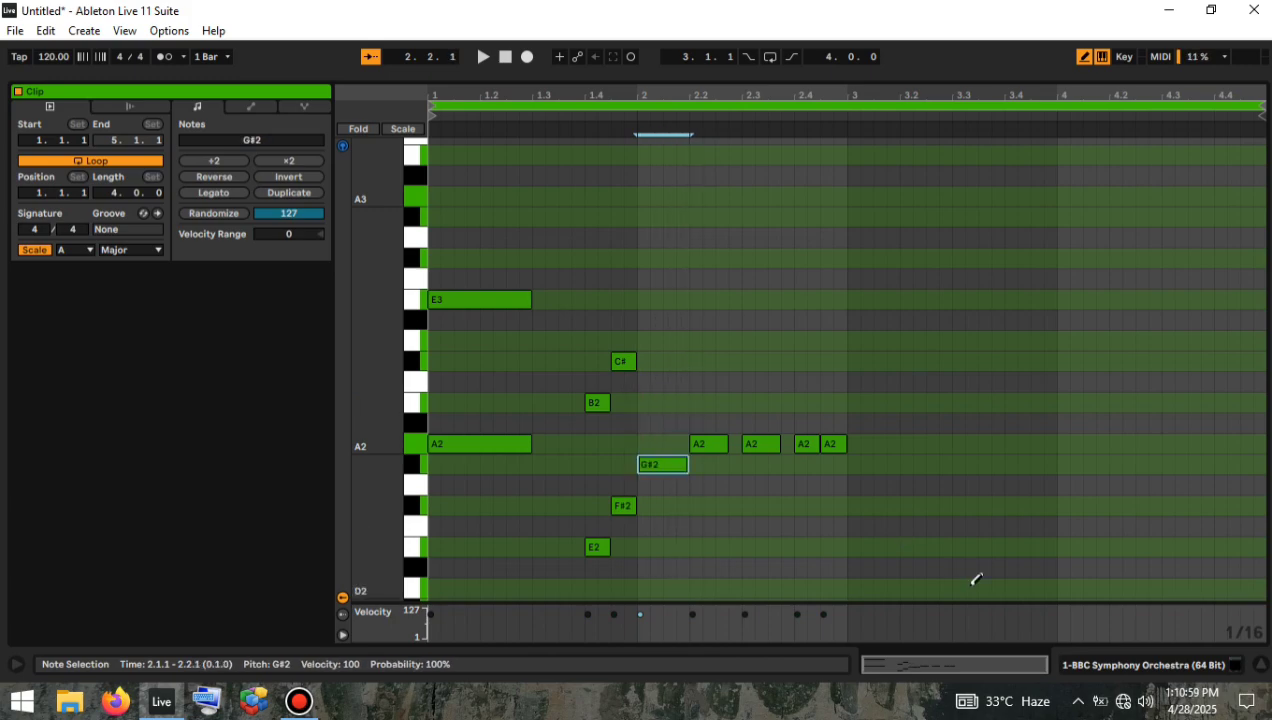
key("Up")
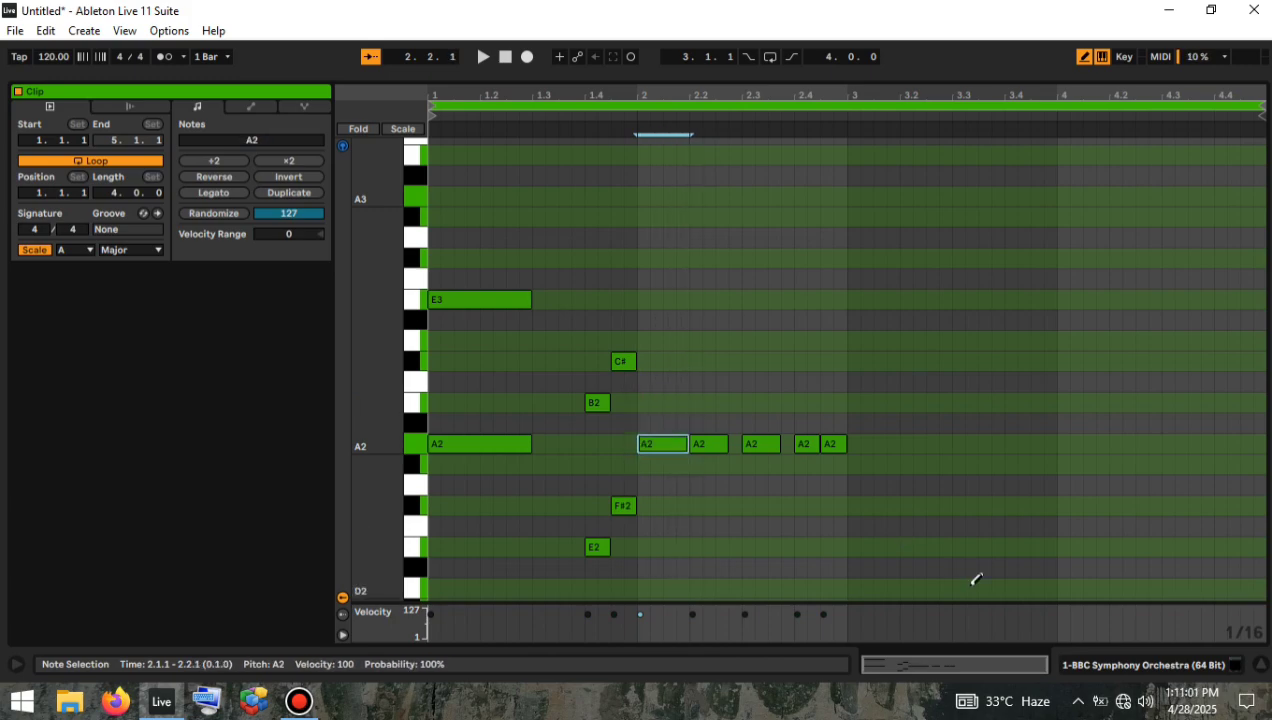
left_click(697, 462)
left_click_drag(697, 462, 741, 462)
Replace the A2 at 2.4.1 with E2 and lower the A2 at 2.4.3 to F#2.
left_click(807, 444)
left_click(800, 547)
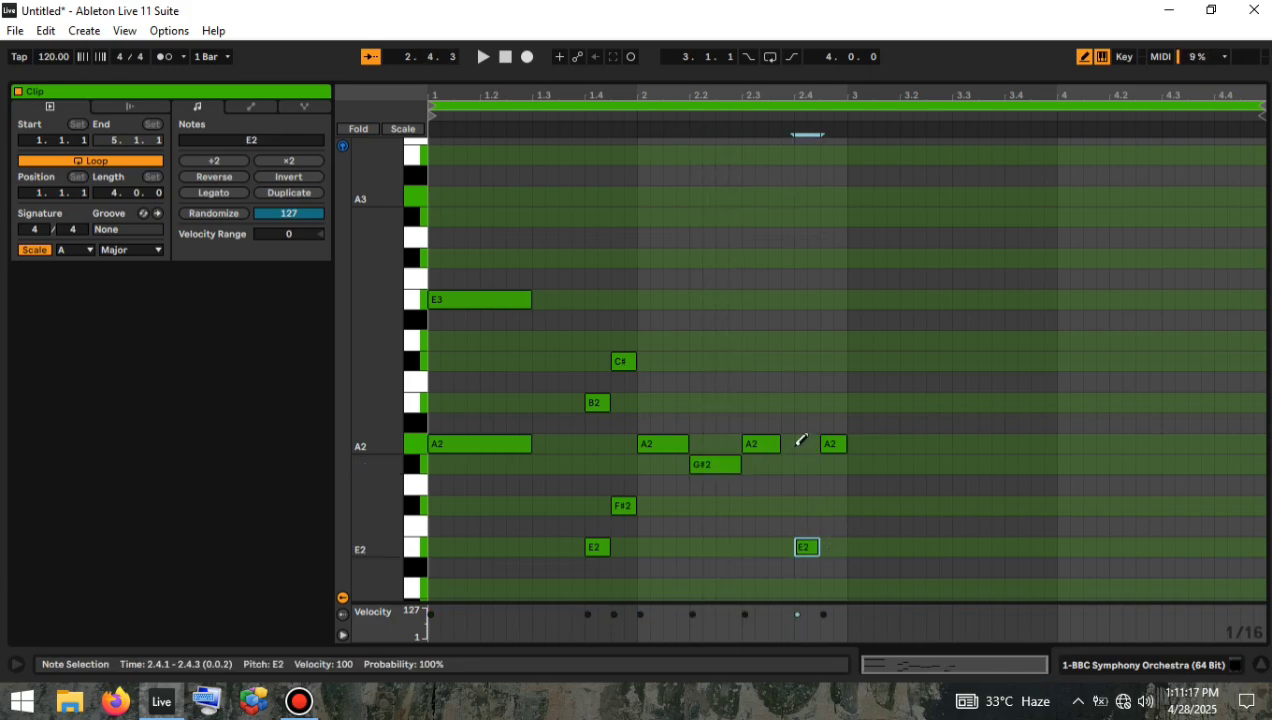
left_click(833, 442)
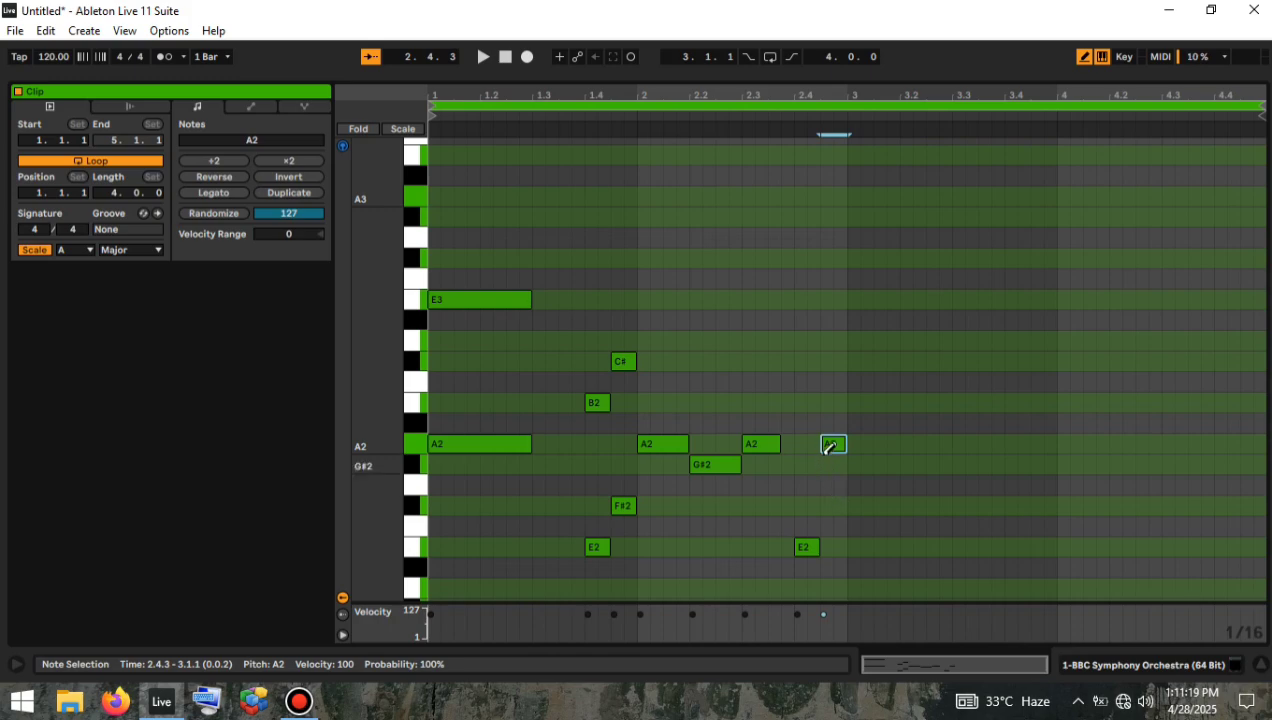
key("Down")
key("Down")
key("Down")
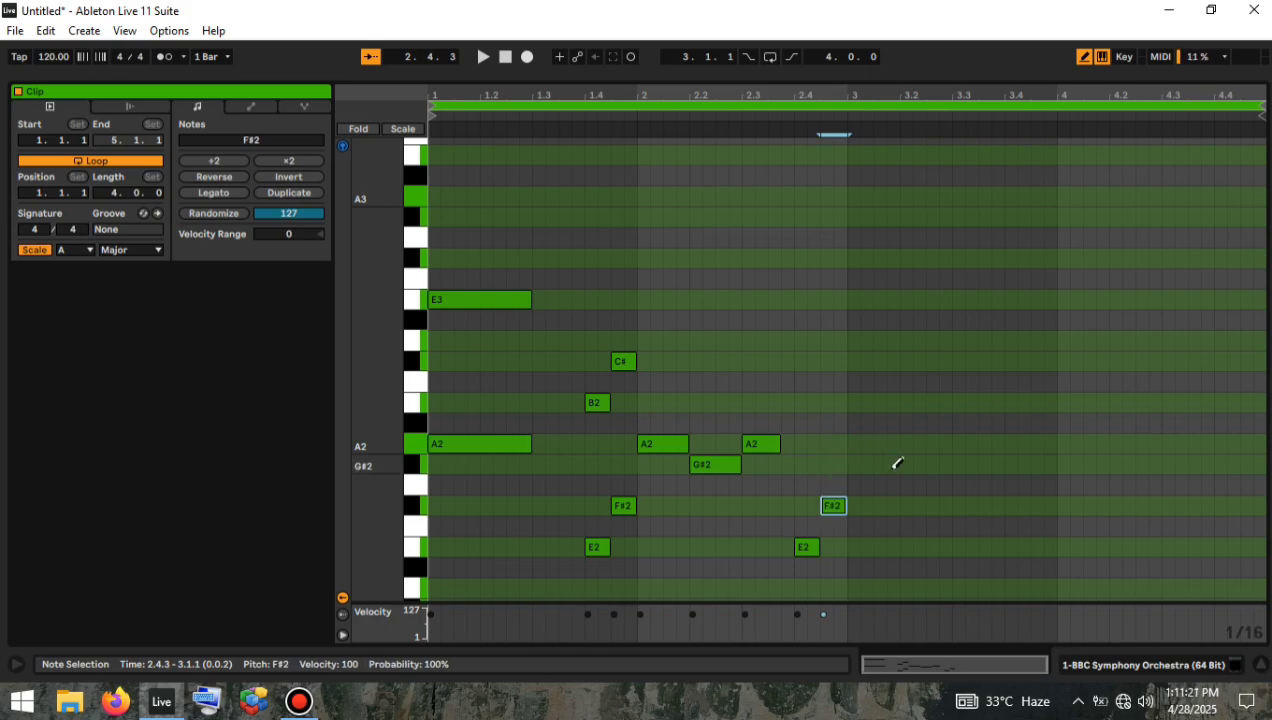
Add upper notes B2 at 2.4.1 and C#3 at 2.4.3, each two sixteenths long.
left_click(800, 402)
left_click_drag(800, 402, 816, 404)
left_click(834, 360)
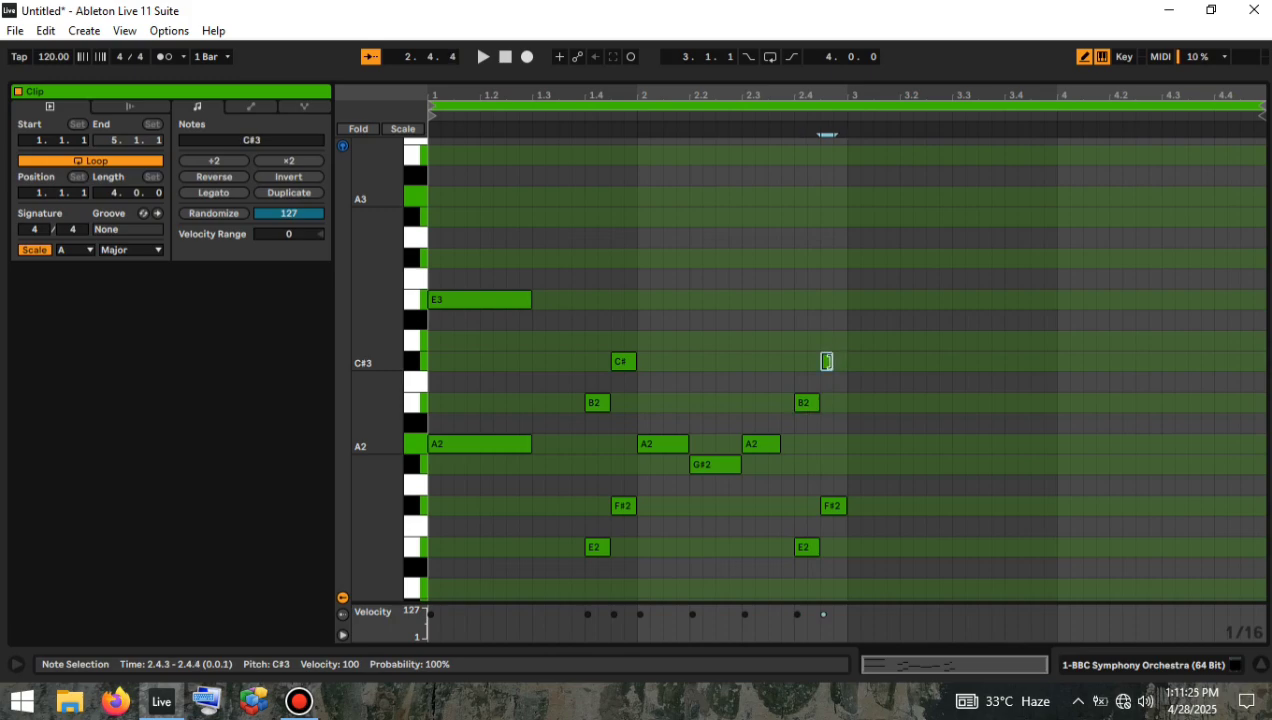
Add upper notes D3 at 2.1.1, C#3 at 2.2.1 and D3 at 2.3.1, and play the pattern.
left_click(645, 340)
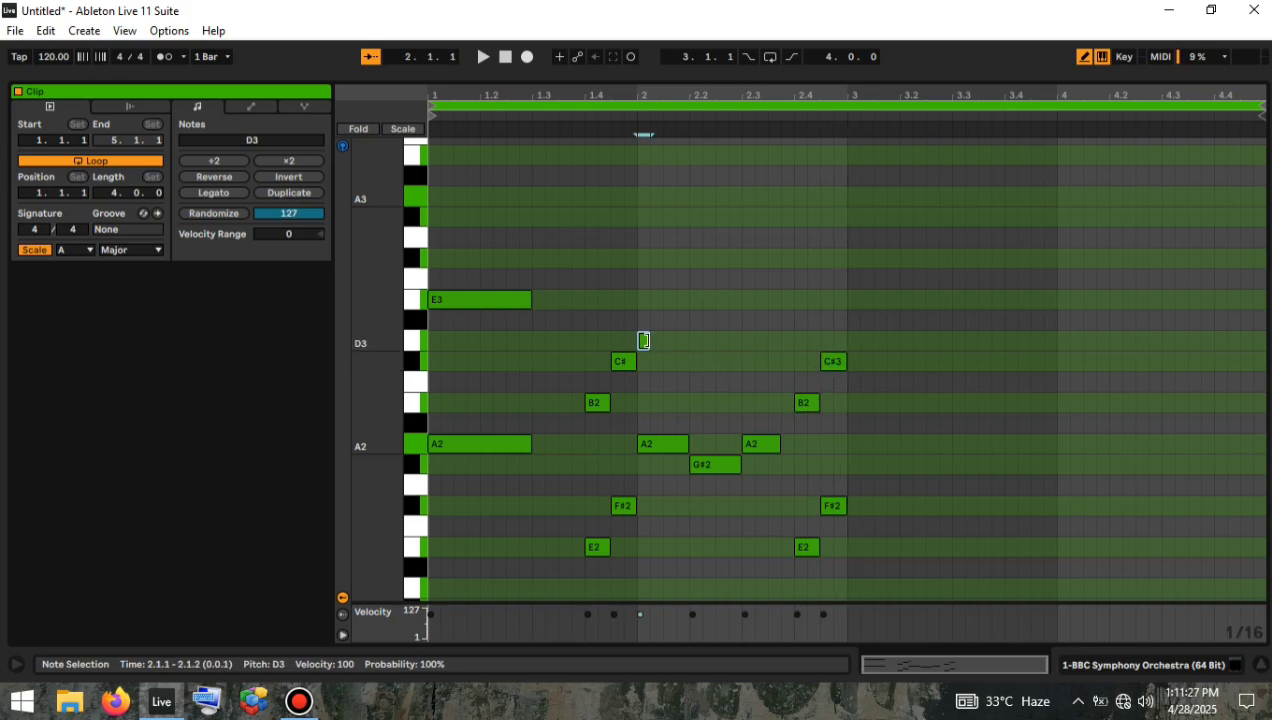
left_click_drag(652, 340, 686, 340)
left_click(696, 361)
double_click(698, 361)
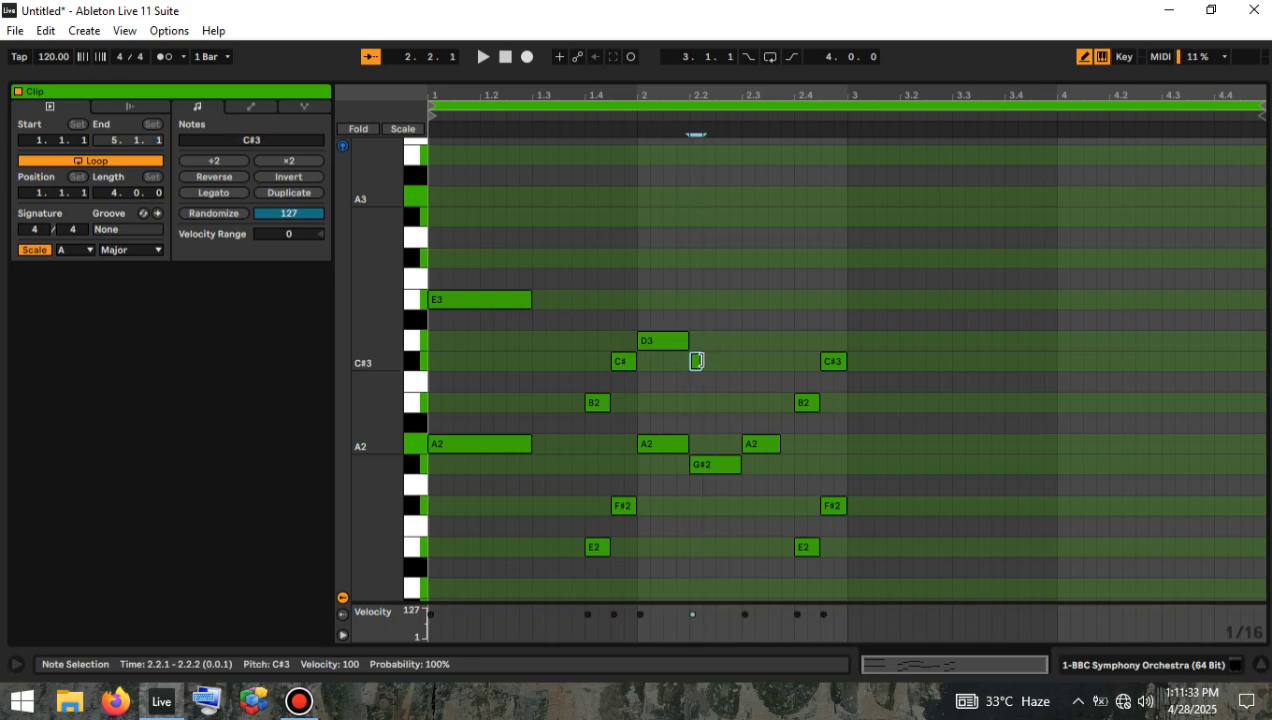
left_click_drag(716, 361, 781, 340)
left_click(749, 340)
key("space")
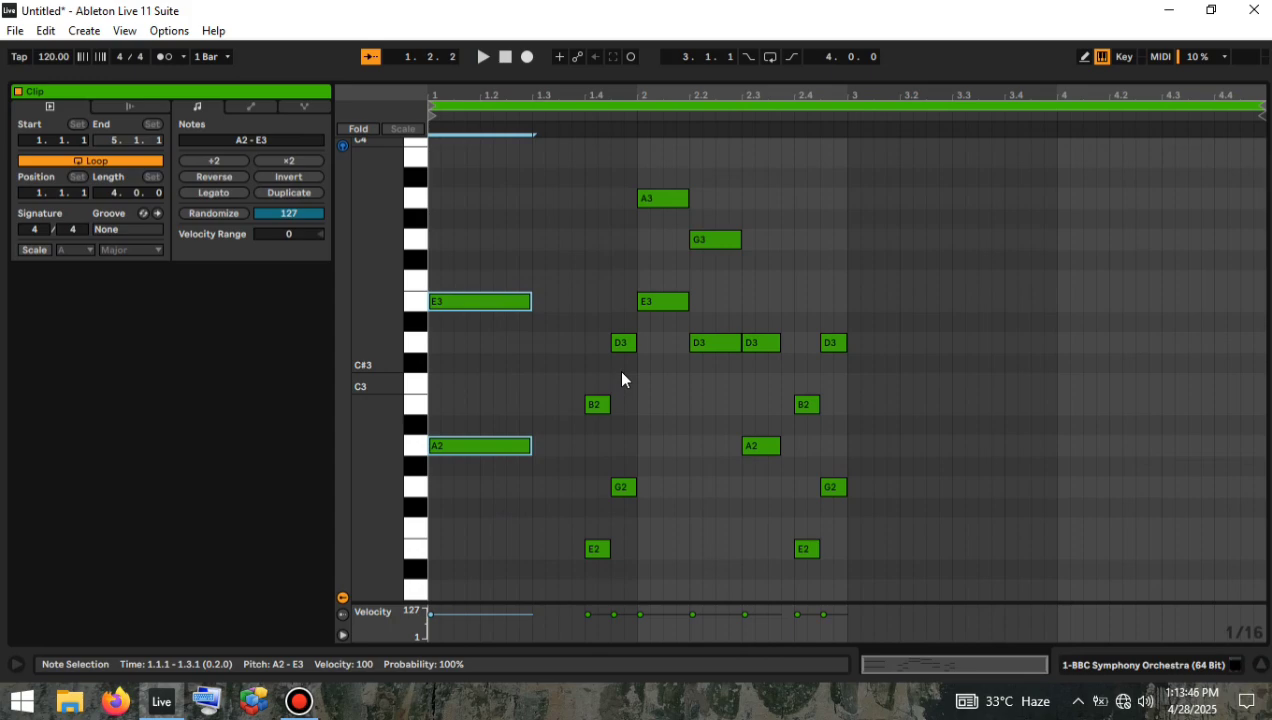
Try the opening A2–E3 pair transposed up to B2–F#3 and D3–A3 during playback, and return it to A2–E3.
key("Up")
key("space")
key("Up")
key("Up")
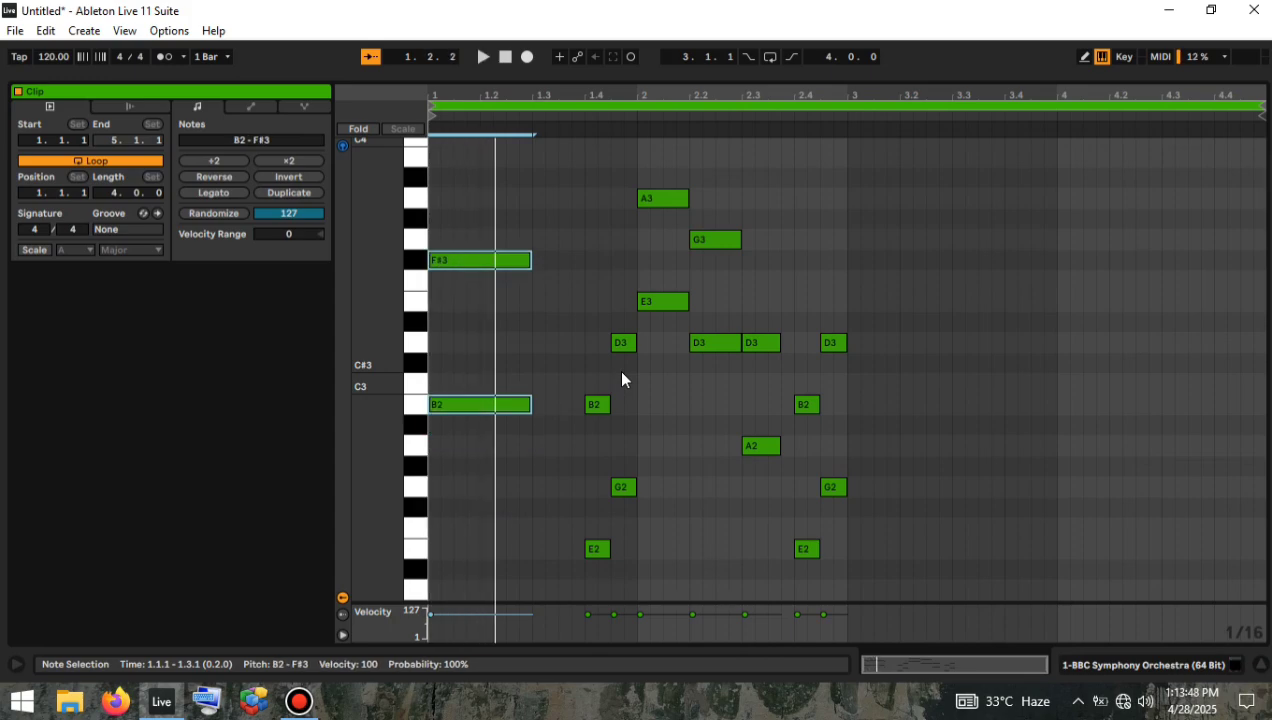
key("Up")
key("Up")
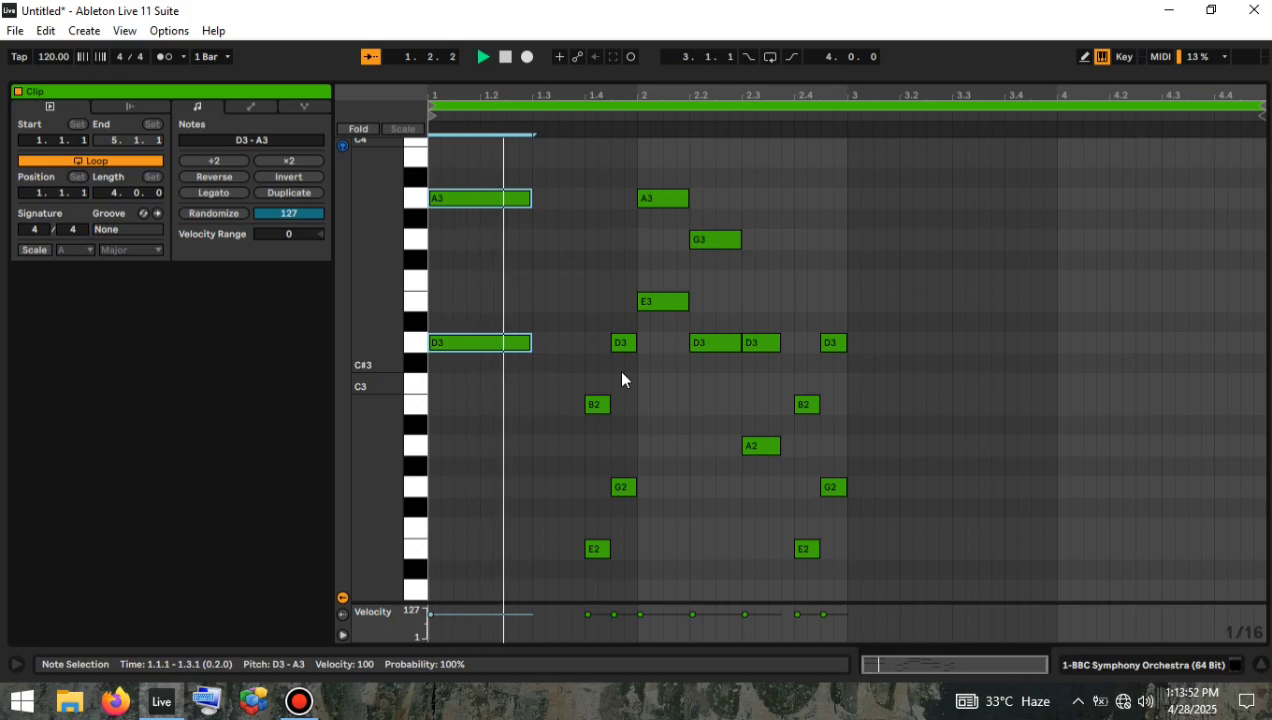
key("Down")
key("Down")
key("Down")
key("Down")
key("Down")
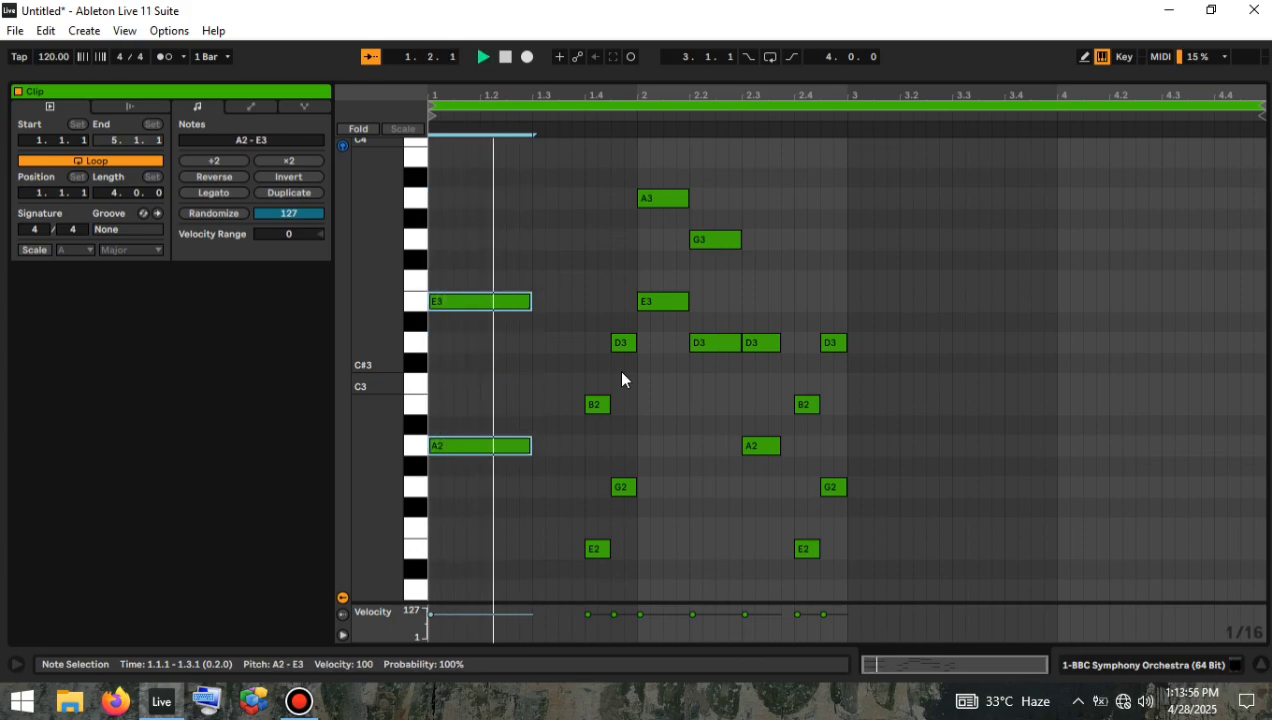
Select the E2 and B2 notes at 1.4.1, transpose them up to F2 and C3, and listen to the change.
scroll(638, 390, "down", 2)
scroll(620, 445, "down", 1)
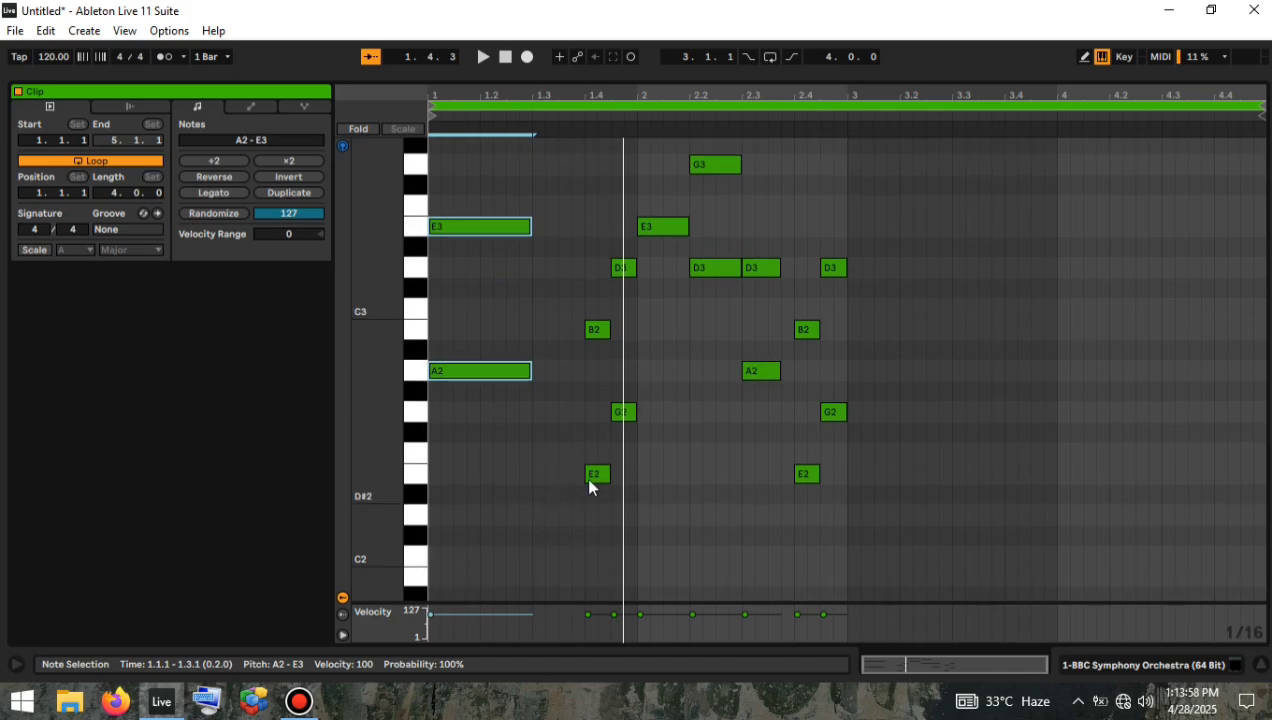
left_click(598, 343)
left_click_drag(596, 514, 605, 325)
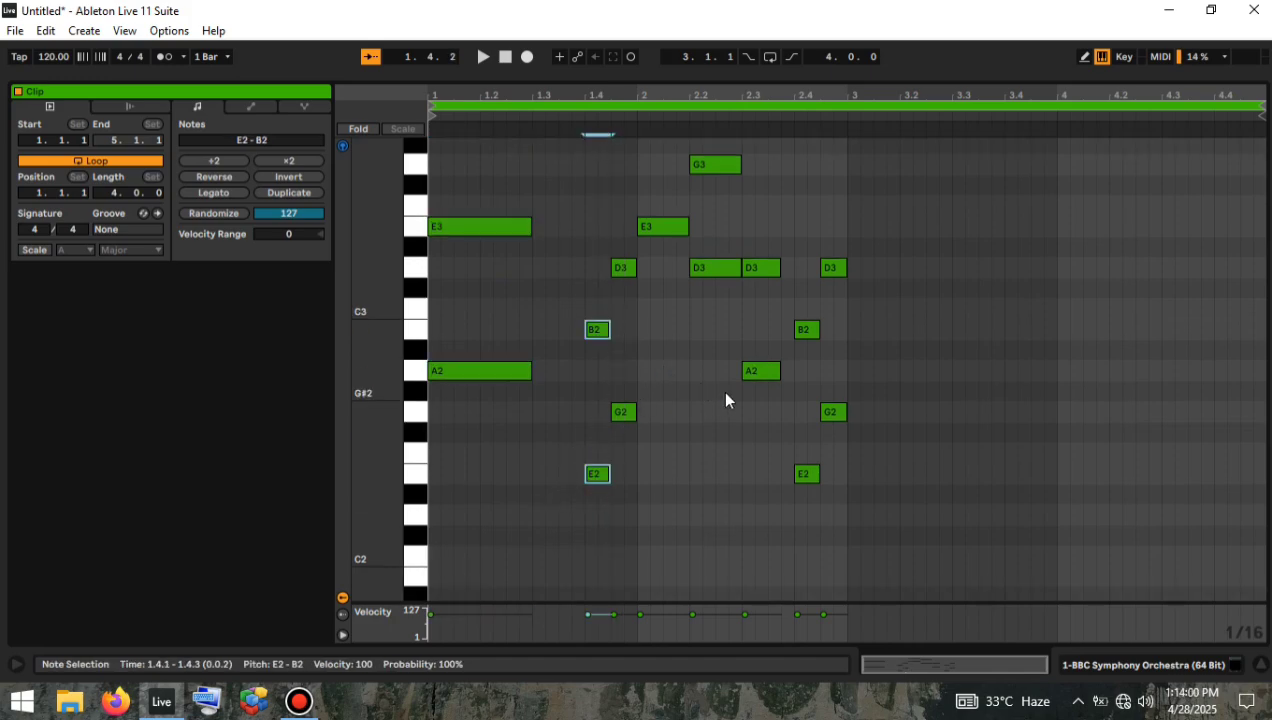
key("Up")
key("space")
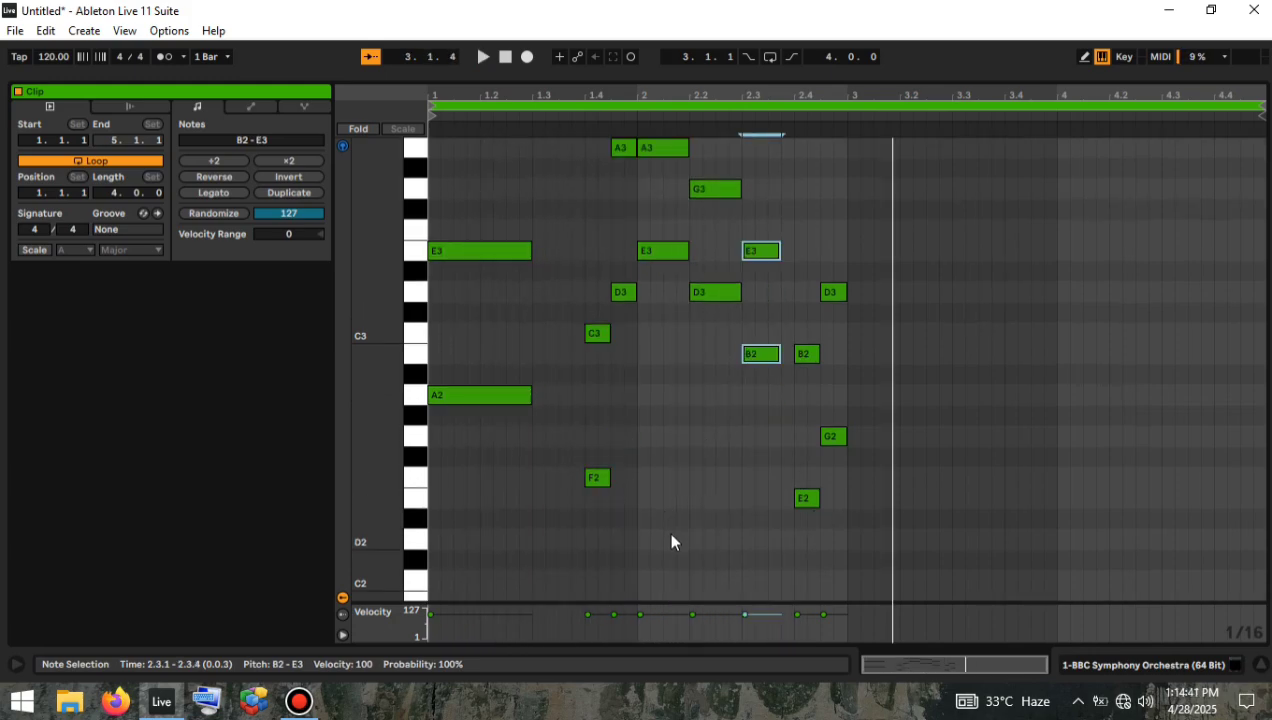
Duplicate all notes of the two-bar pattern into bars 3 and 4 and play the clip.
key("ctrl+a")
key("ctrl+d")
key("space")
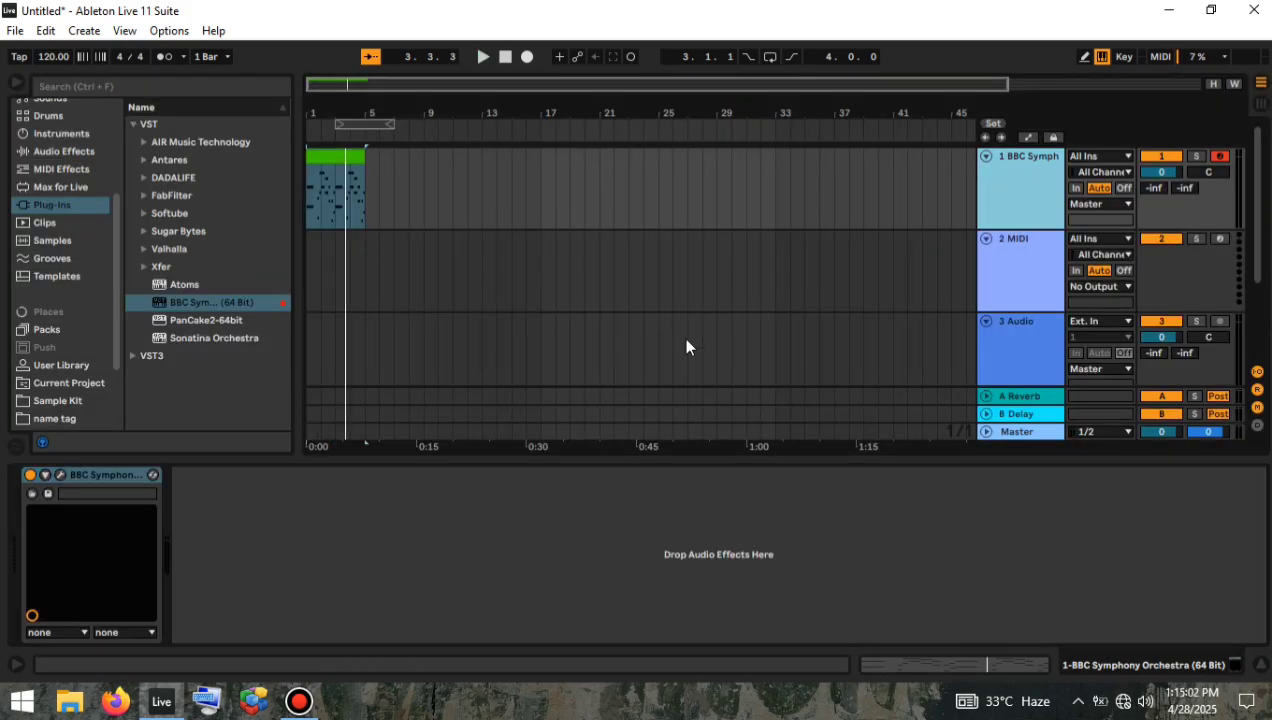
Duplicate the BBC Symphony Orchestra track and switch the copy to Trumpets a3 with the Staccatissimo articulation, checking it in playback.
key("ctrl+d")
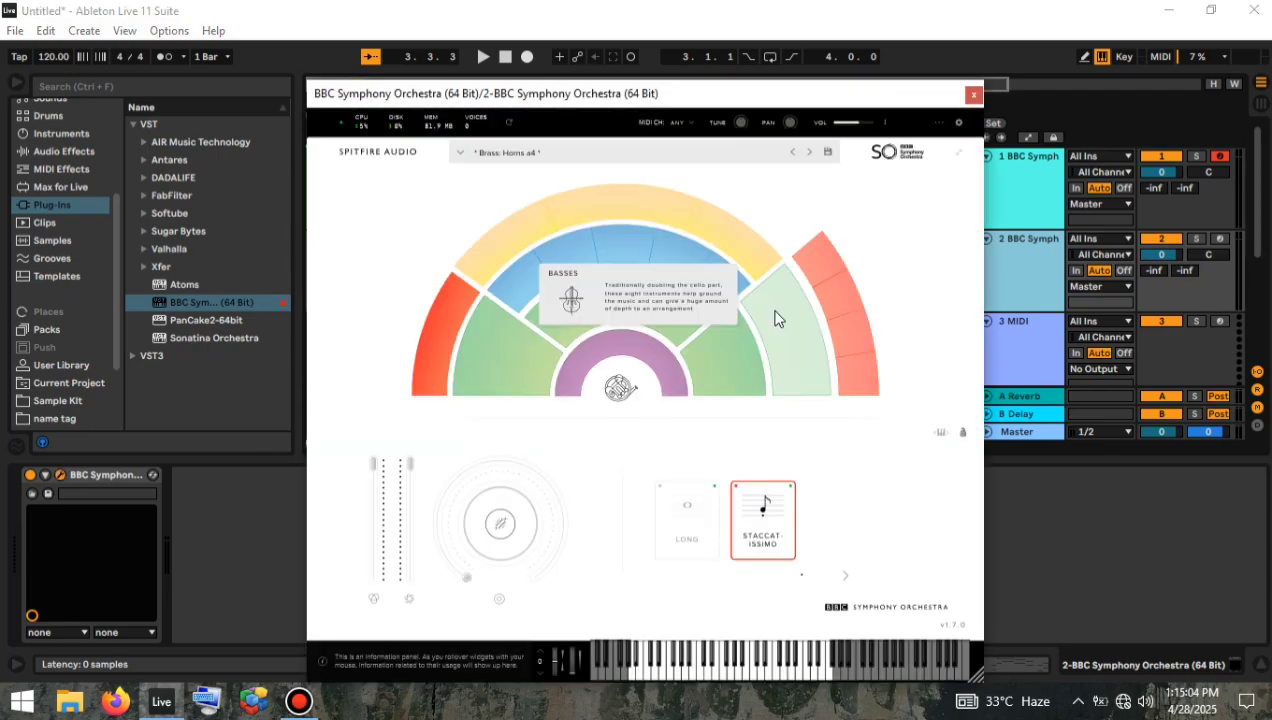
left_click(825, 256)
left_click(781, 497)
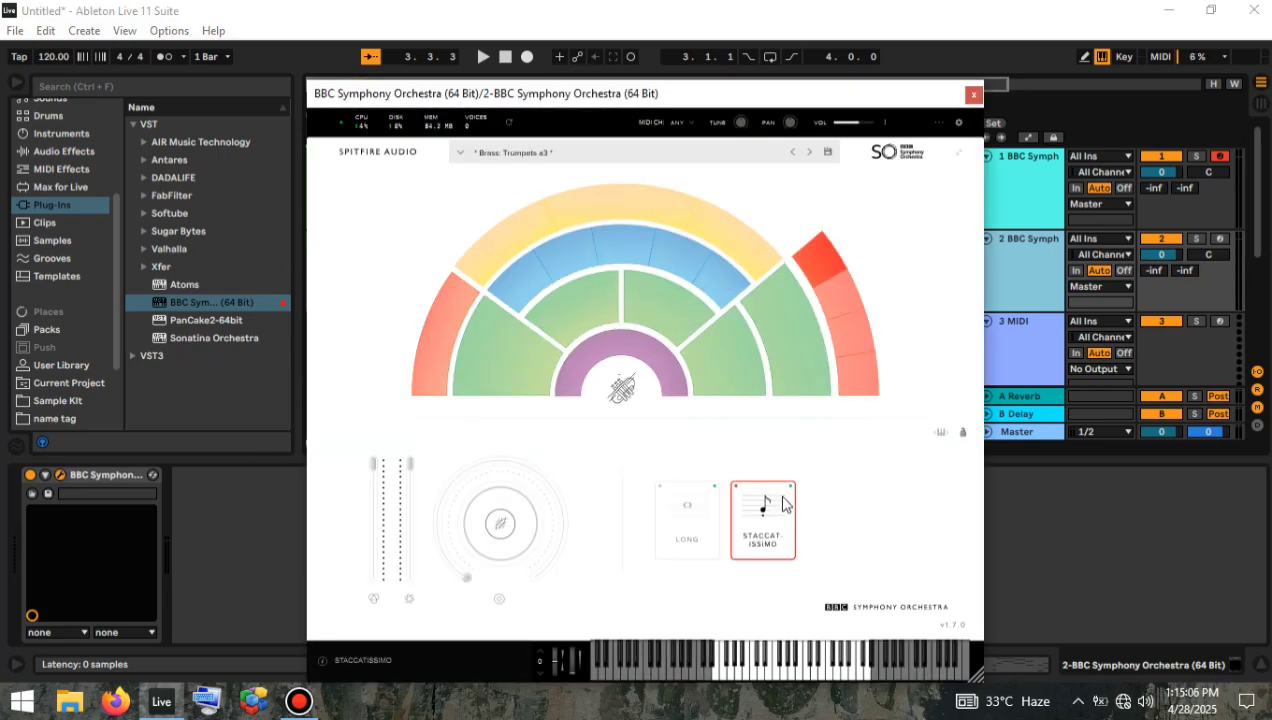
key("space")
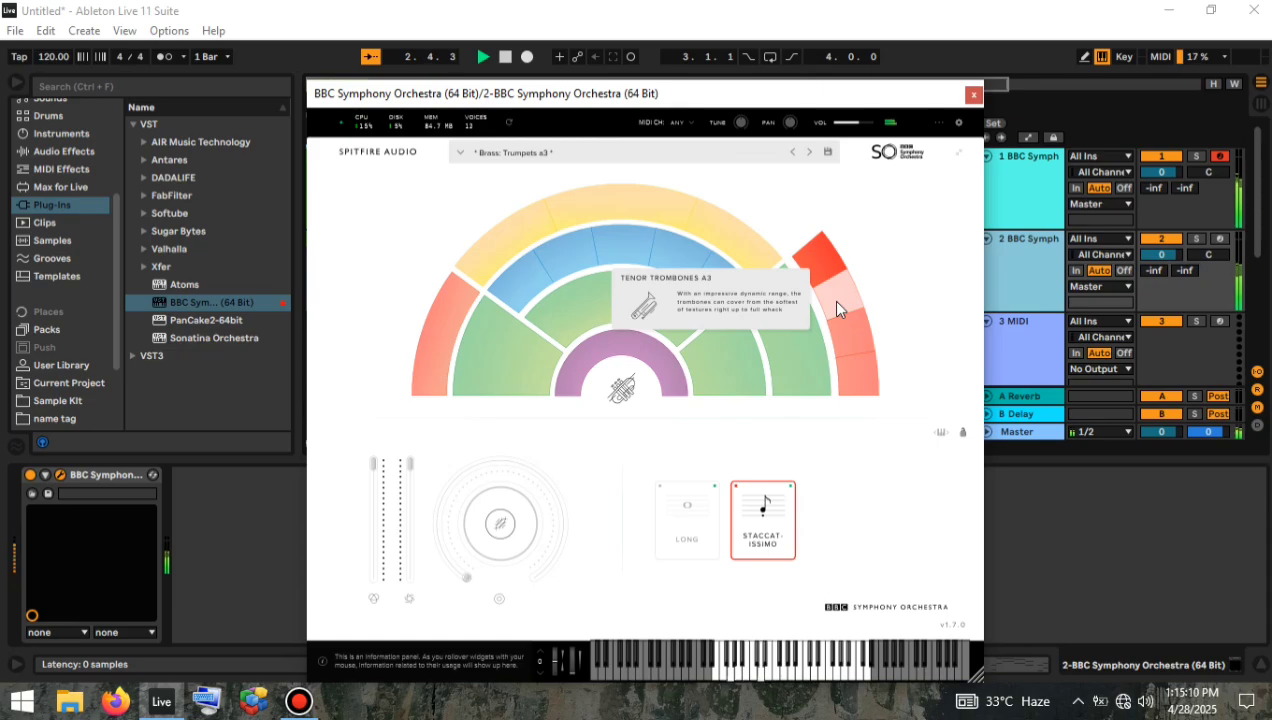
left_click(974, 96)
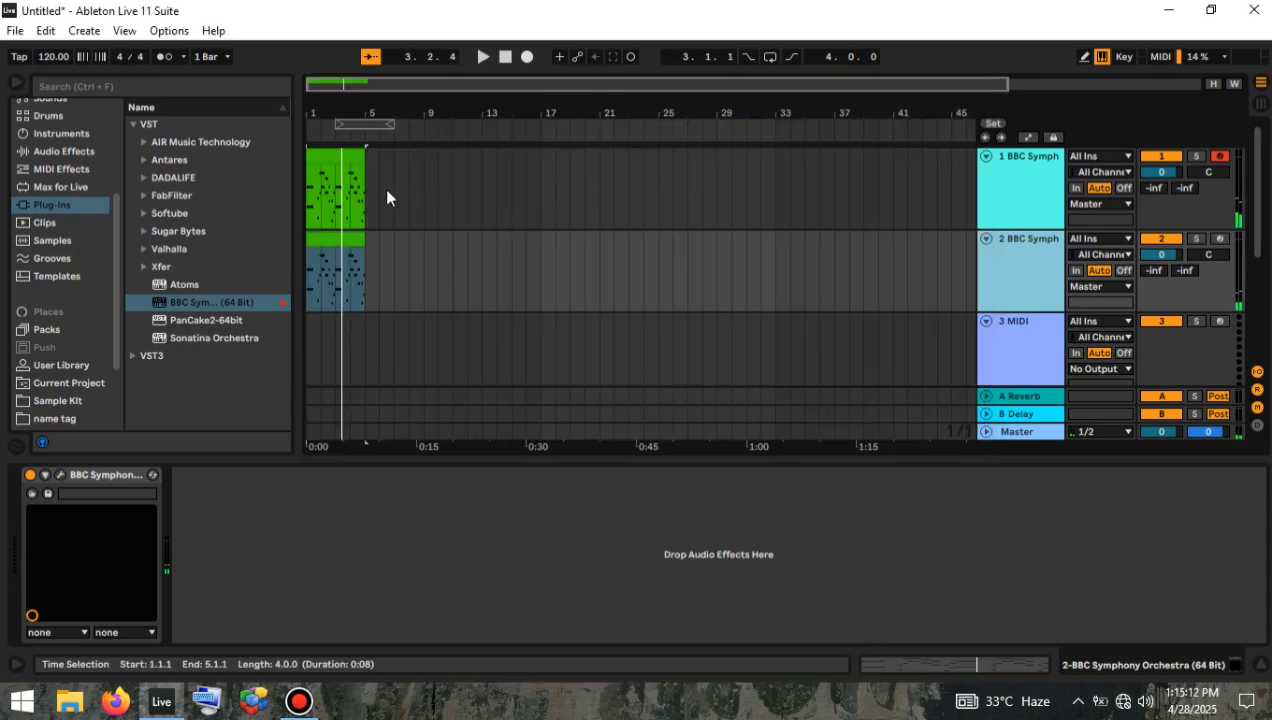
In the first track's clip, add a two-beat C3 between the A2 and E3 at 1.1.1 and play it.
double_click(335, 158)
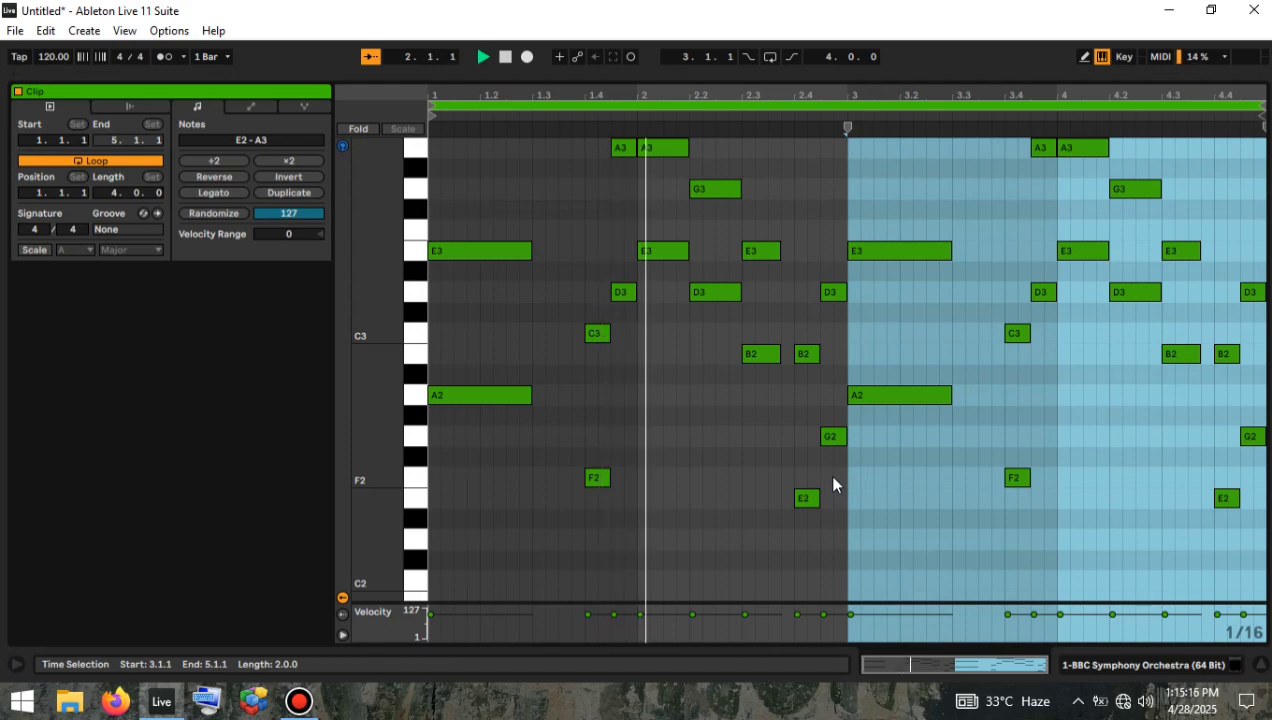
key("space")
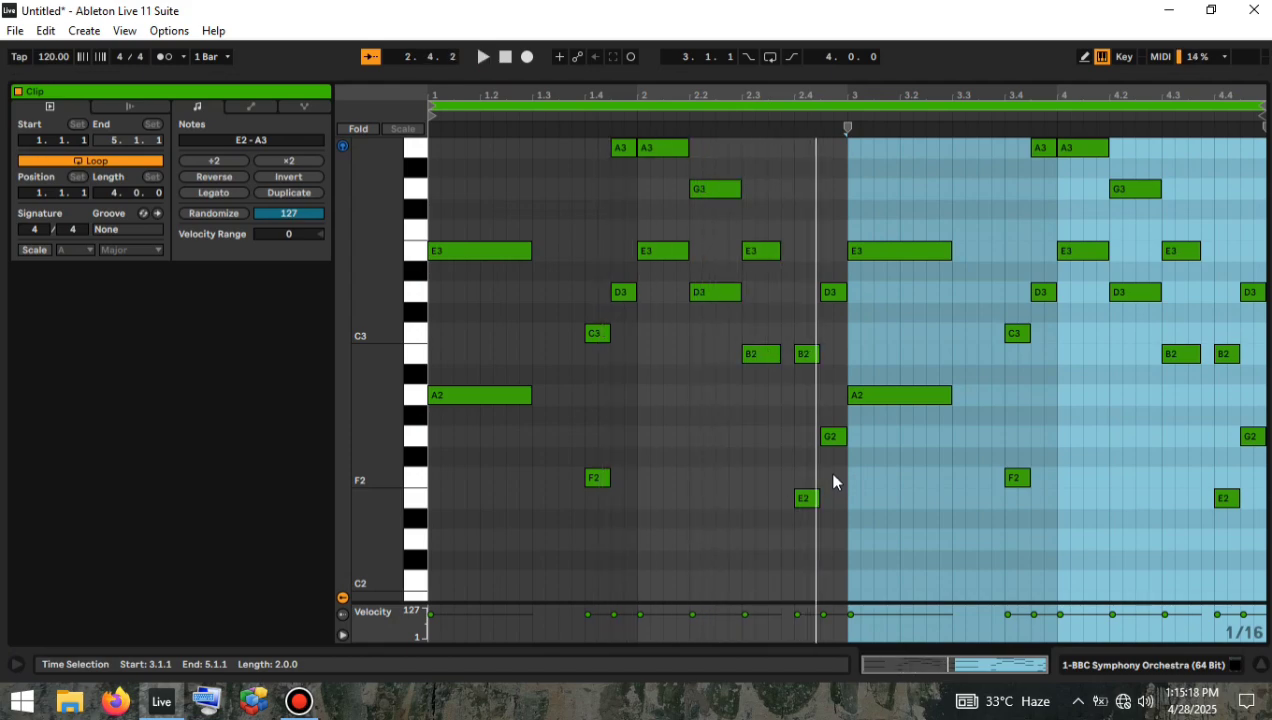
left_click(484, 362)
key("b")
left_click(435, 333)
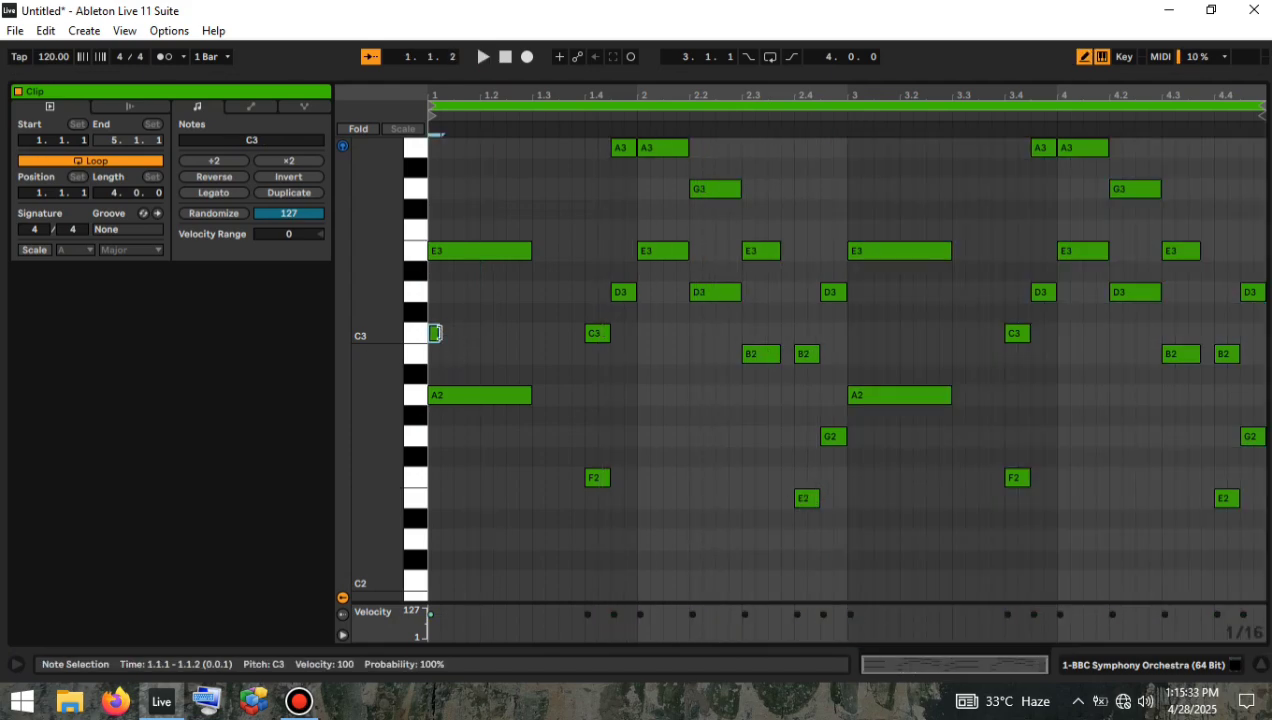
left_click_drag(435, 333, 531, 338)
key("space")
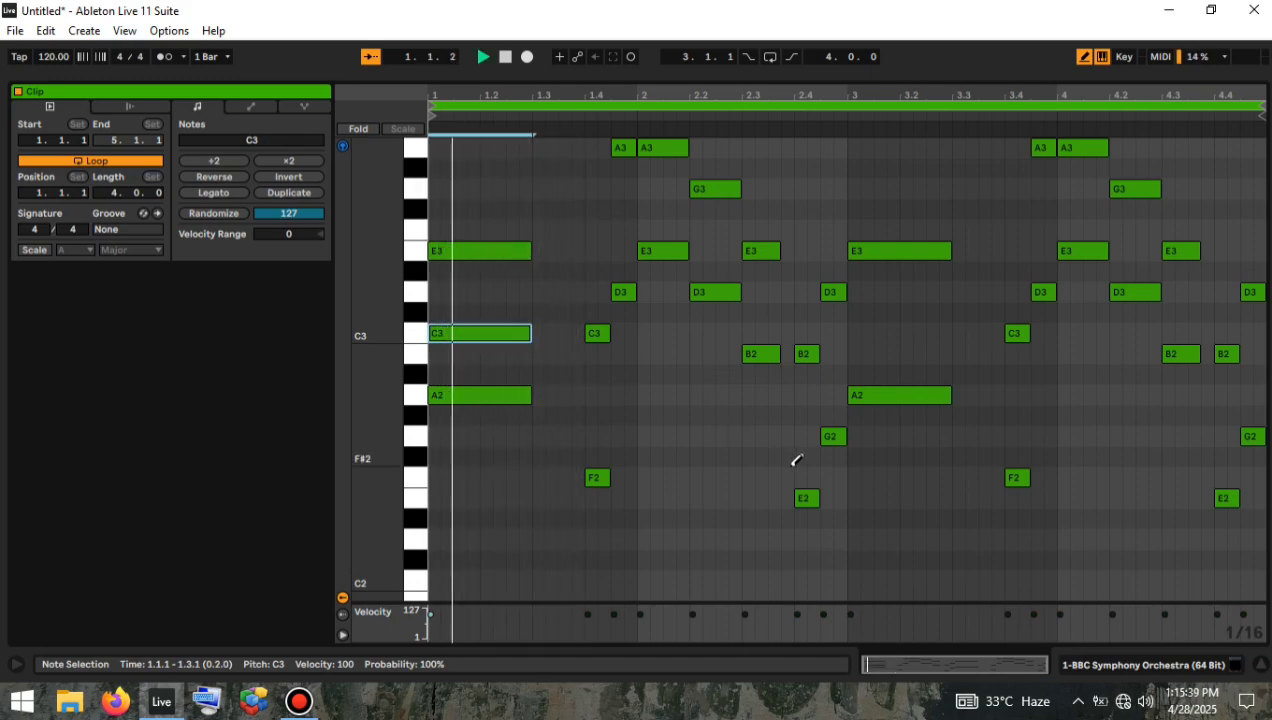
Add an A2 two sixteenths long between the F2 and C3 at 1.4.1 and play the clip.
scroll(643, 428, "up", 3)
left_click(595, 470)
left_click_drag(591, 470, 609, 470)
key("space")
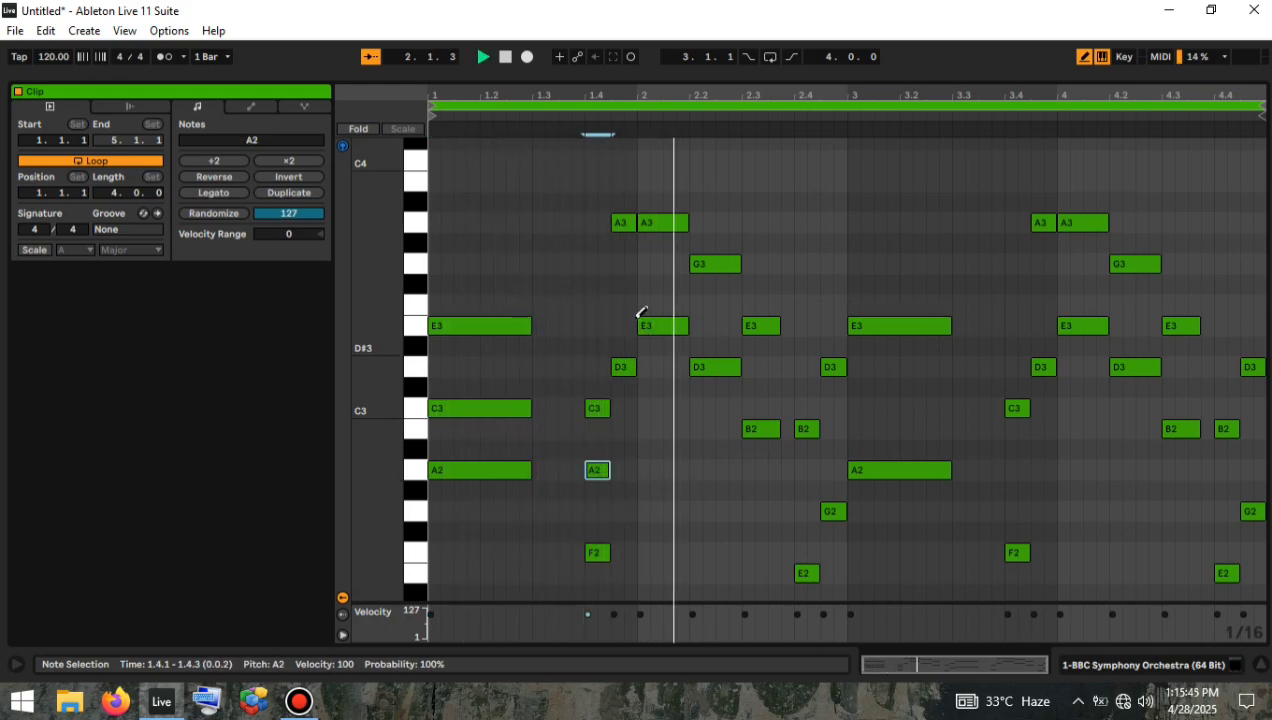
Fill out the chords with F3 at 1.4.3, G3 at 2.1.1, E3 at 2.2.1 and D3 at 2.3.1, and play the clip.
left_click(617, 265)
key("space")
left_click_drag(618, 265, 631, 268)
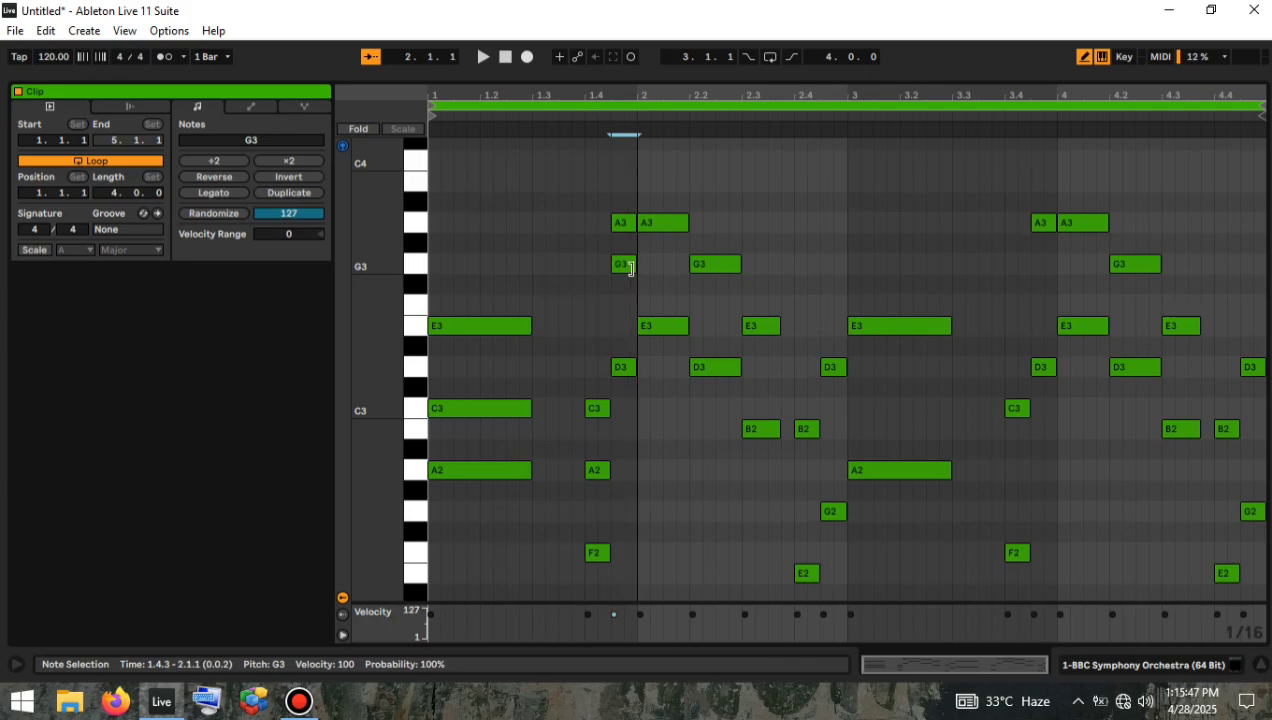
key("Down")
key("Down")
key("space")
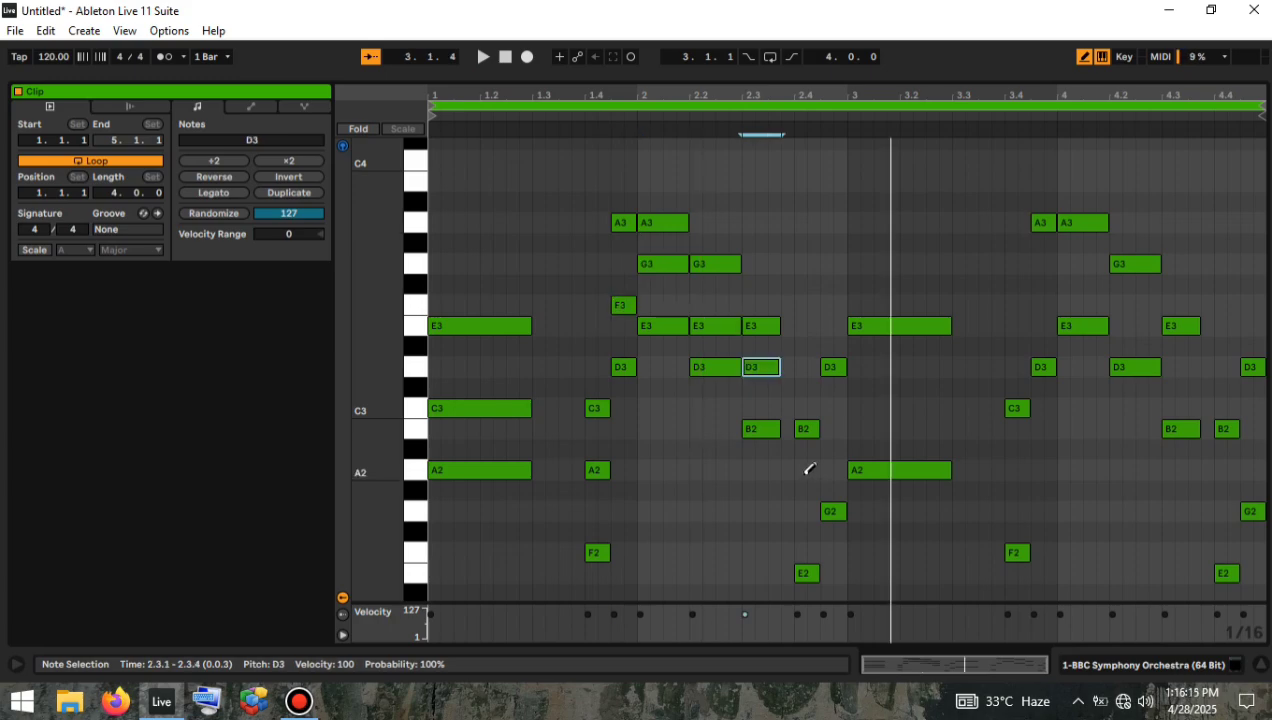
key("space")
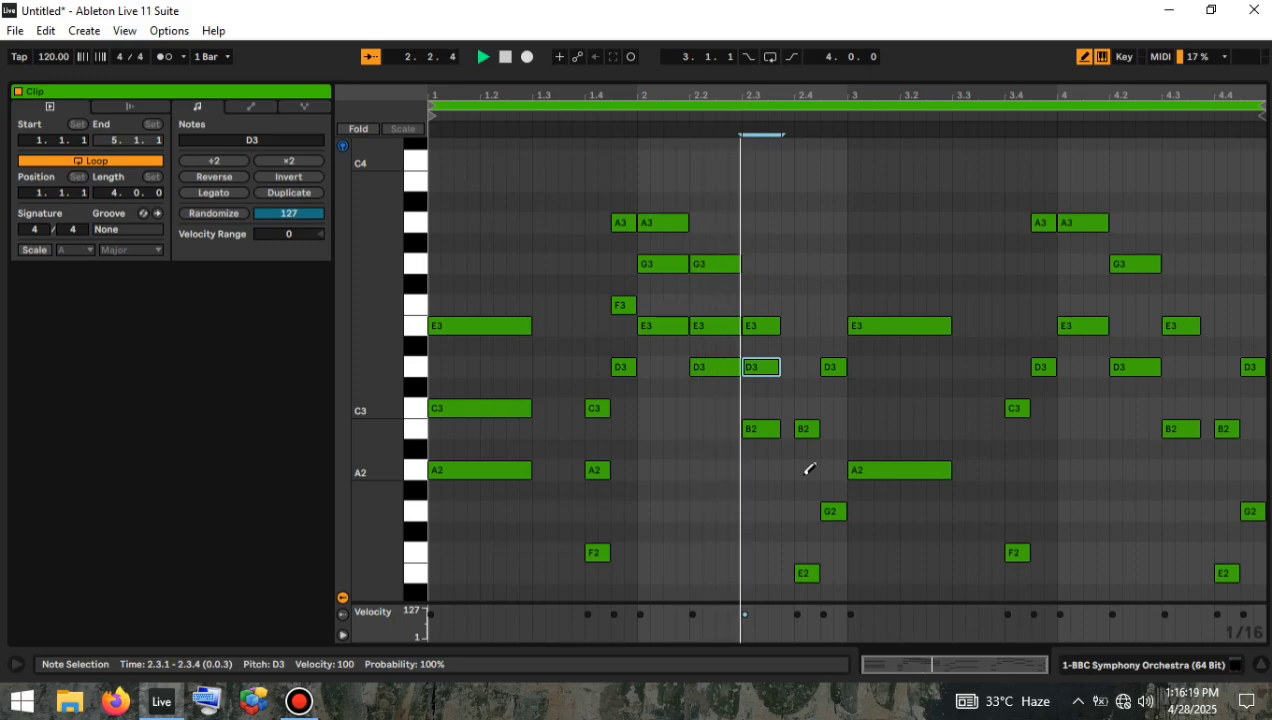
Transpose the G2 and D3 notes at 2.4.3 up seven semitones to D3 and A3, and play the clip.
key("b")
left_click(833, 511)
left_click(833, 367, "shift")
key("Up")
key("Up")
key("Up")
key("Up")
key("Up")
key("Up")
key("Up")
key("space")
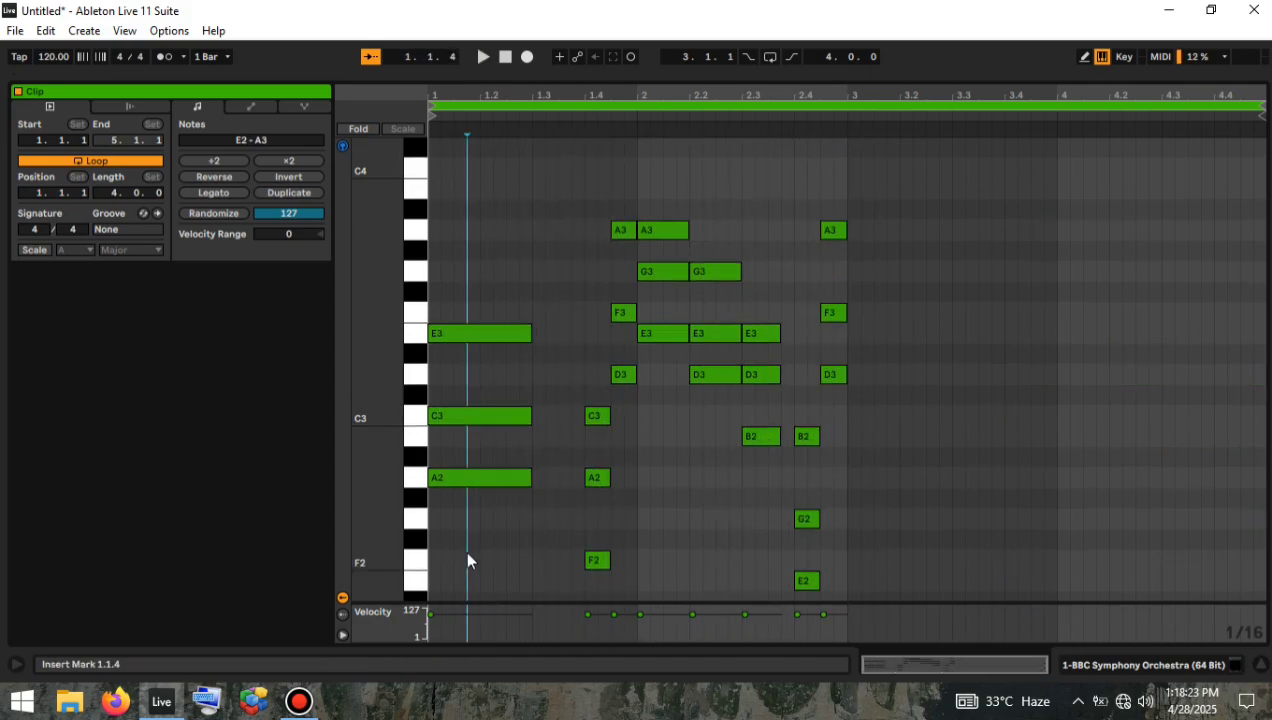
Duplicate all notes of the filled-out two-bar pattern into bars 3 and 4 and play the result.
key("ctrl+a")
key("ctrl+d")
key("space")
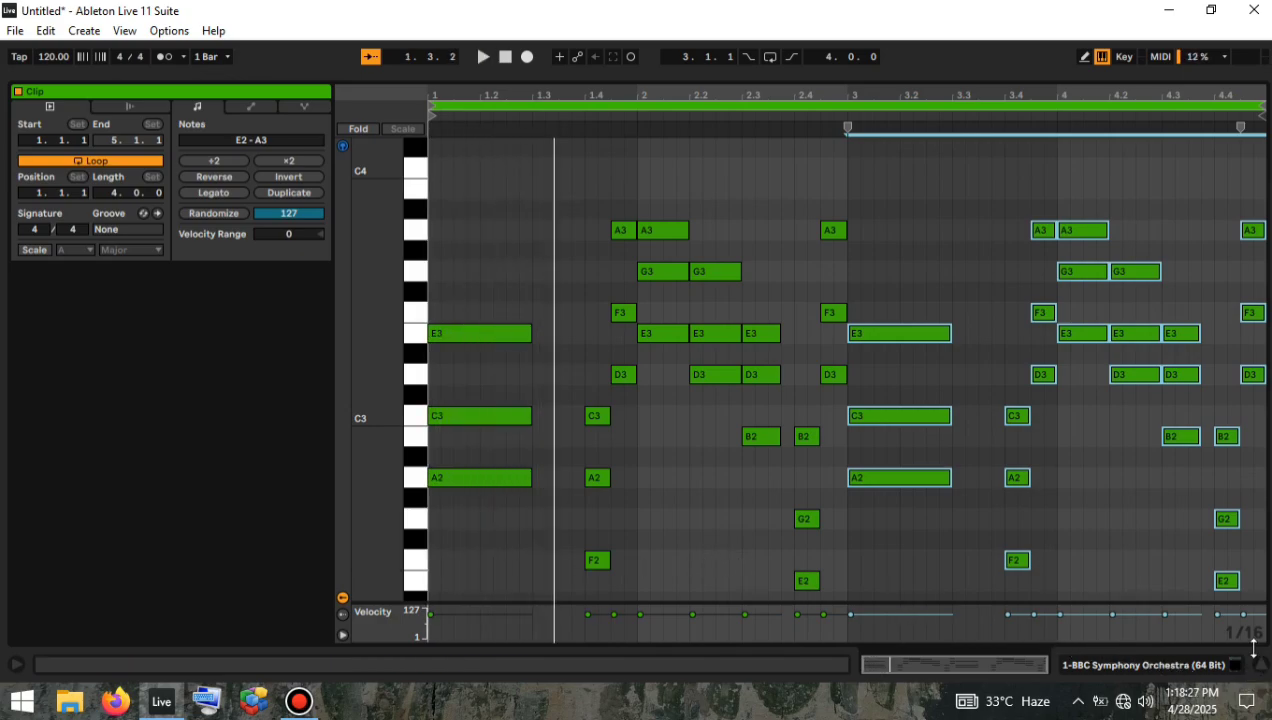
Switch the first track's Horns a4 to the Long articulation, play it, and lower that track's volume to -7.5 dB.
left_click(1262, 665)
left_click_drag(332, 158, 328, 238)
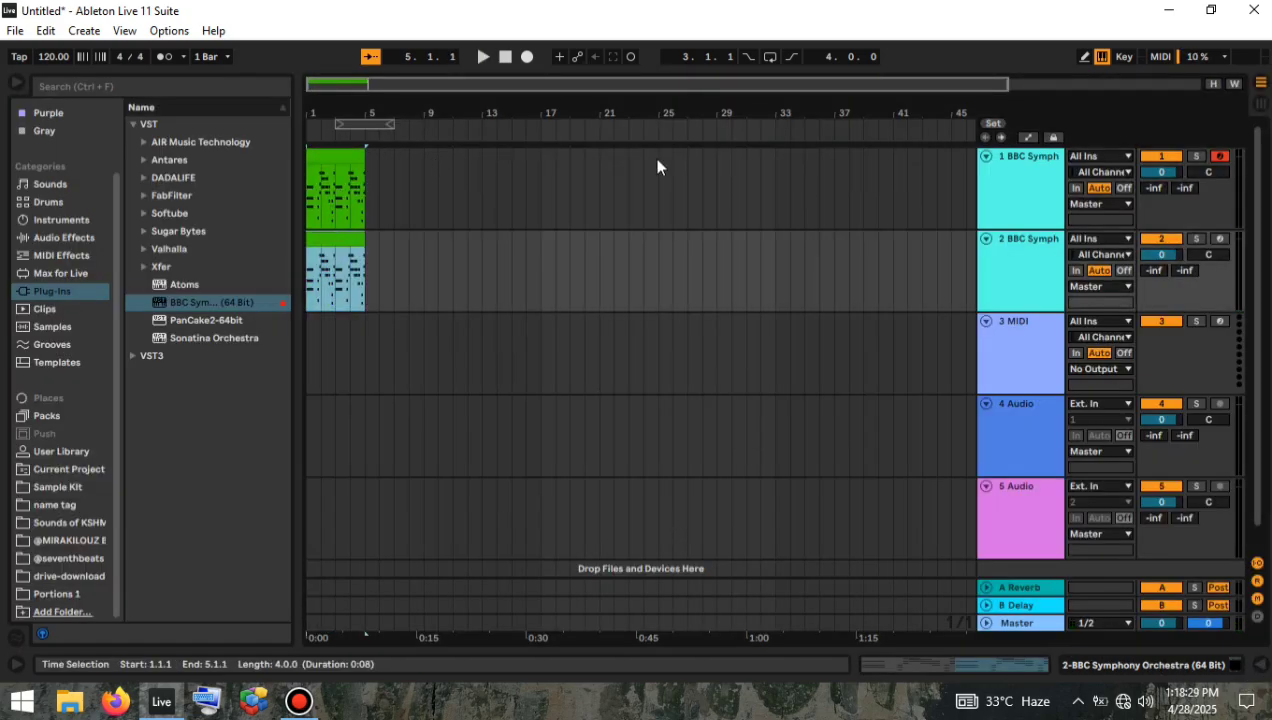
left_click(1018, 203)
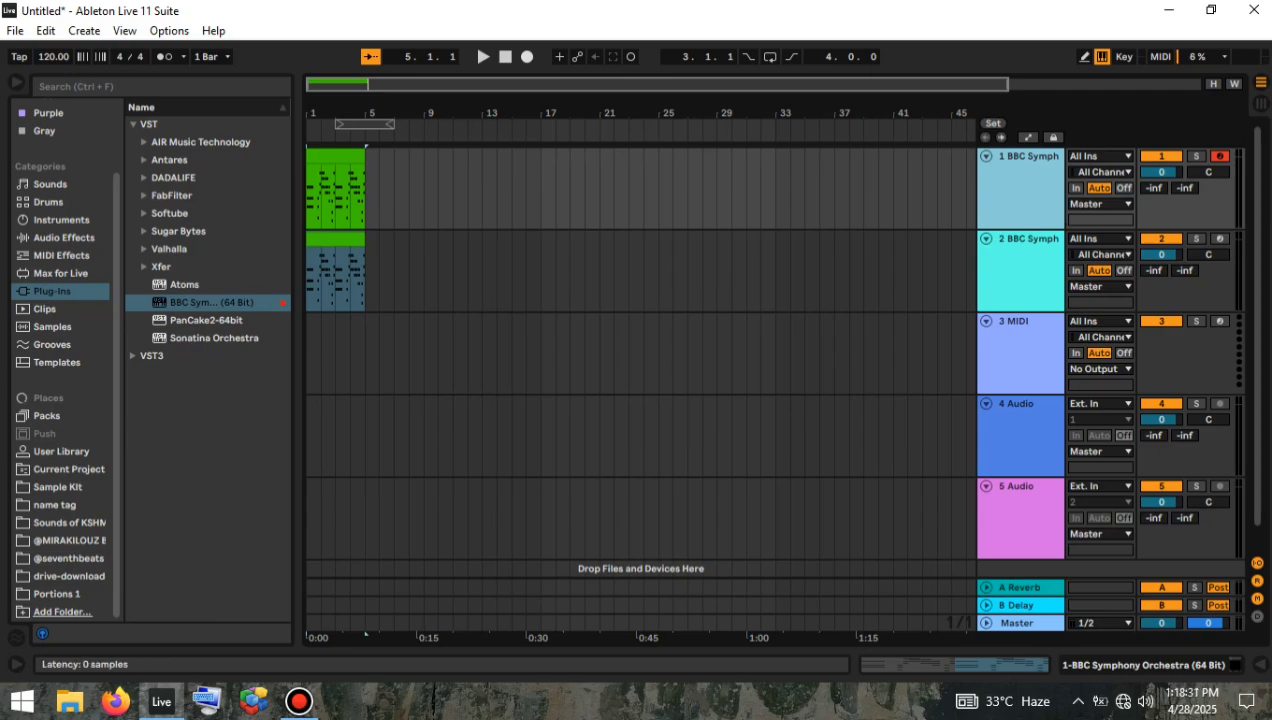
key("ctrl+alt+p")
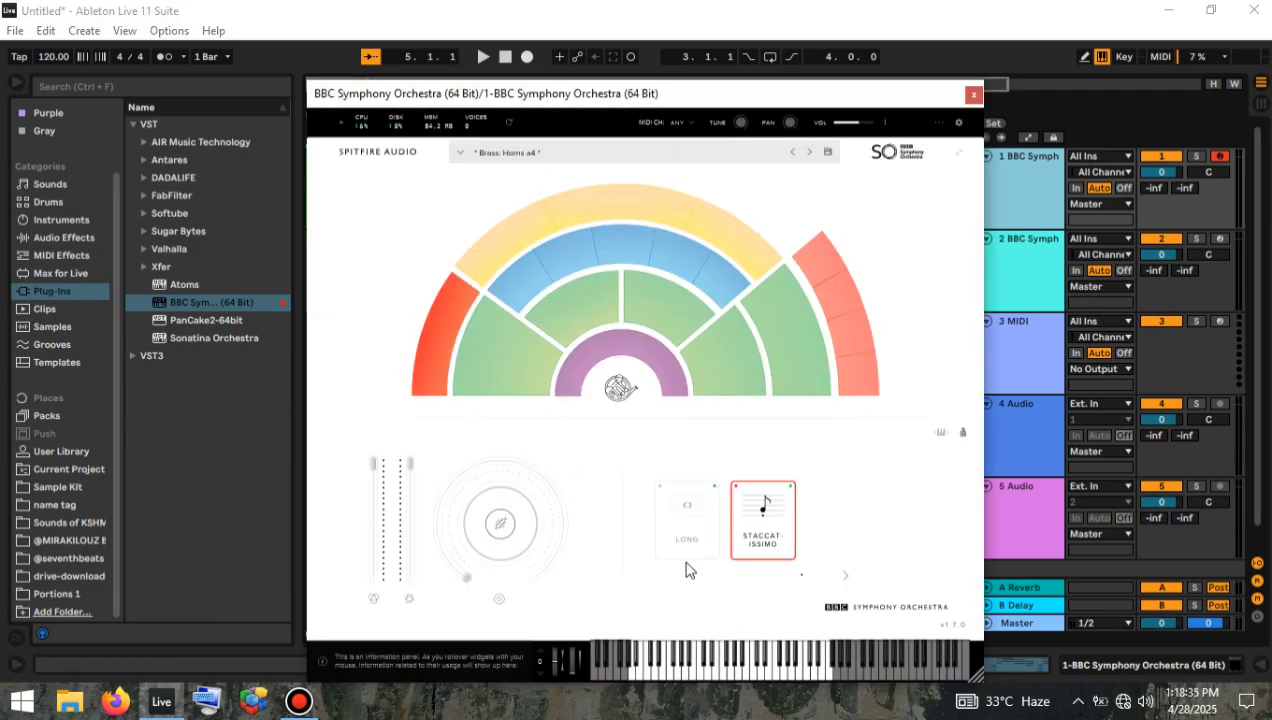
left_click(690, 530)
key("space")
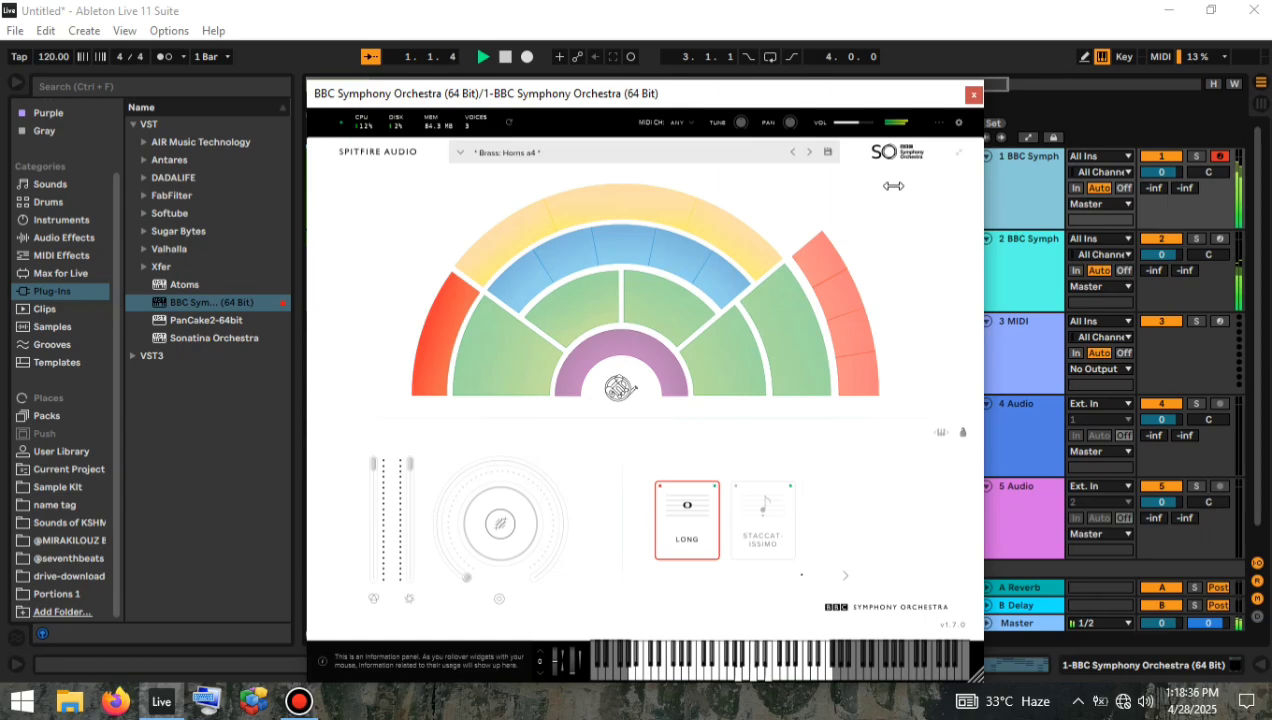
left_click(973, 95)
left_click_drag(1160, 172, 1160, 178)
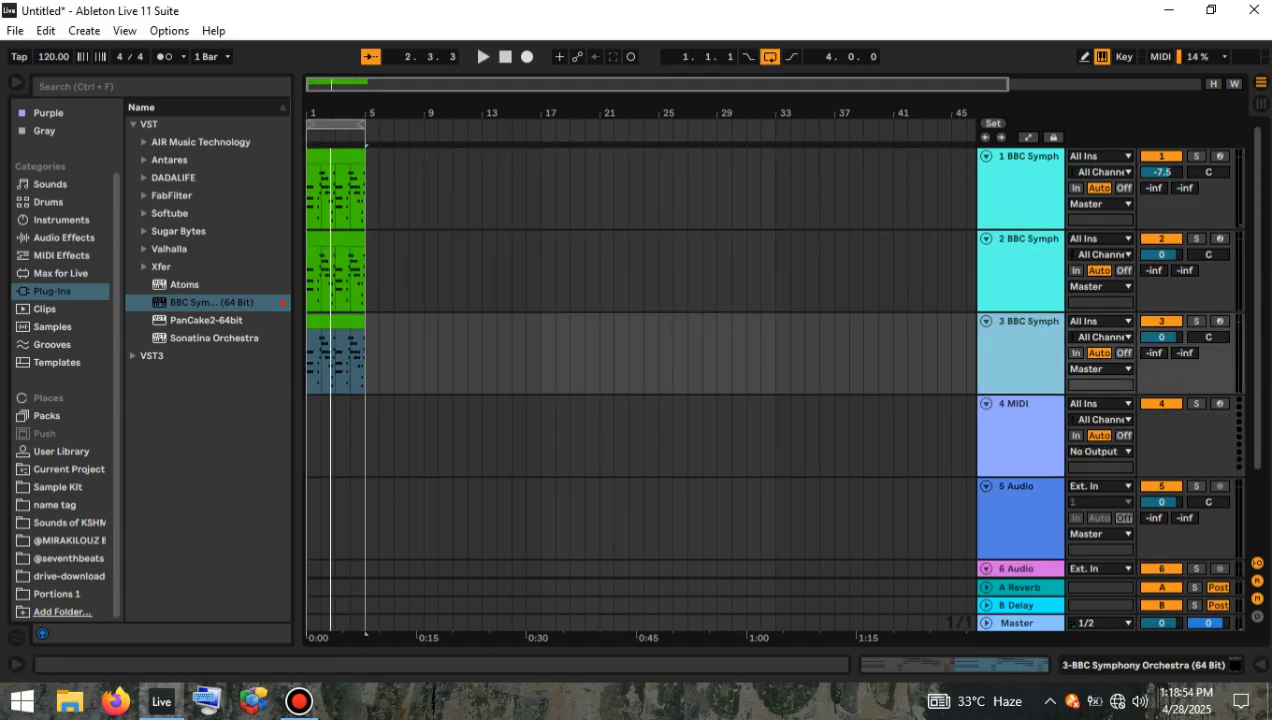
Set the third BBC Symphony Orchestra track's instrument to Tenor Trombones a3 and check it in playback.
key("ctrl+alt+p")
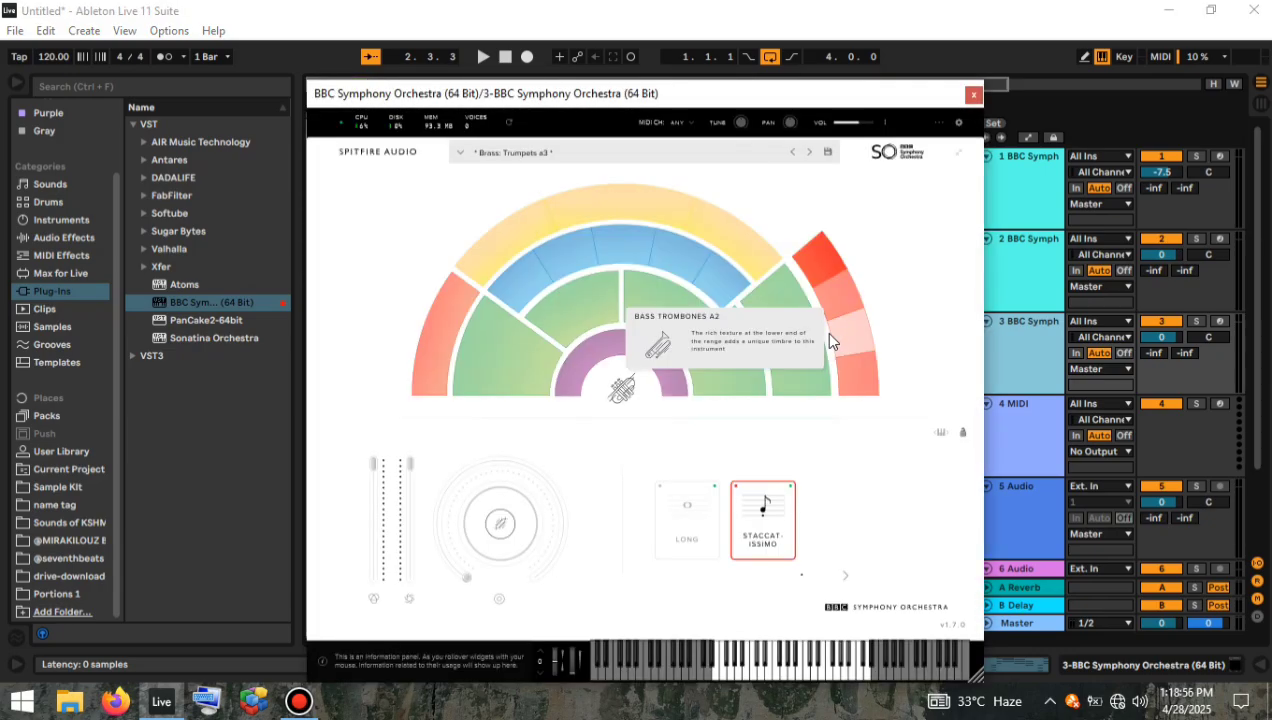
left_click(837, 300)
key("space")
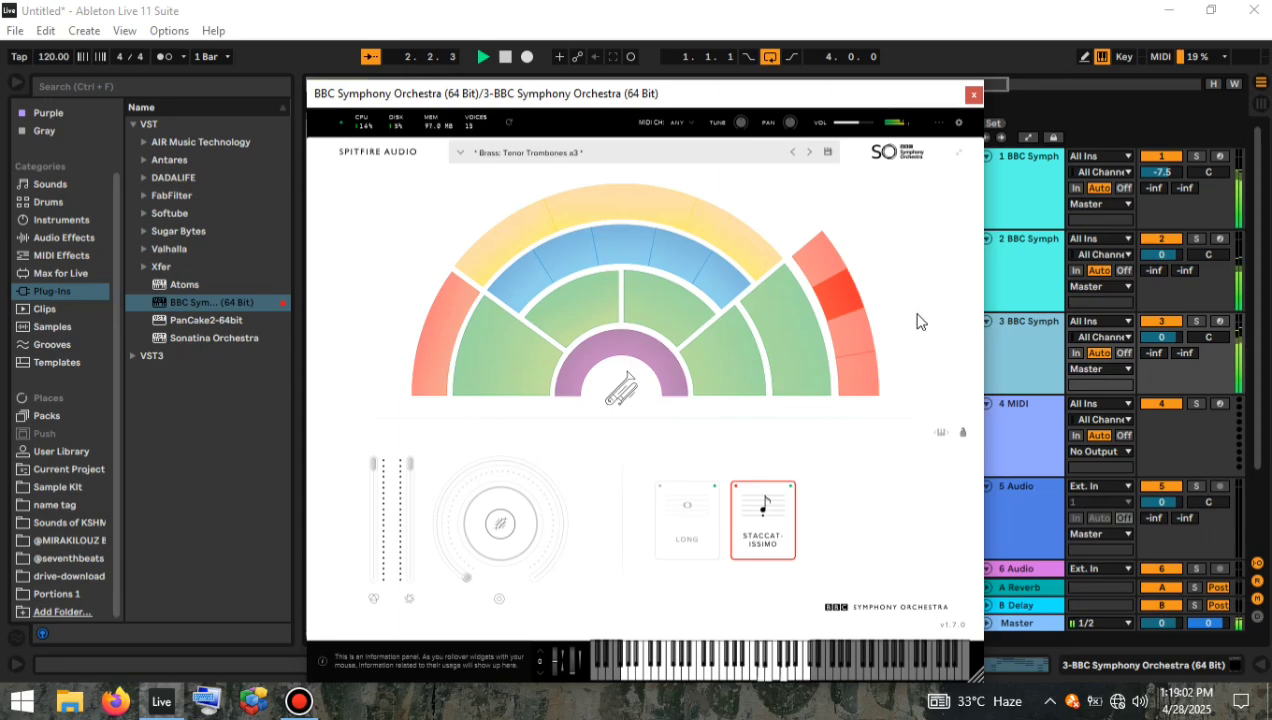
left_click(973, 95)
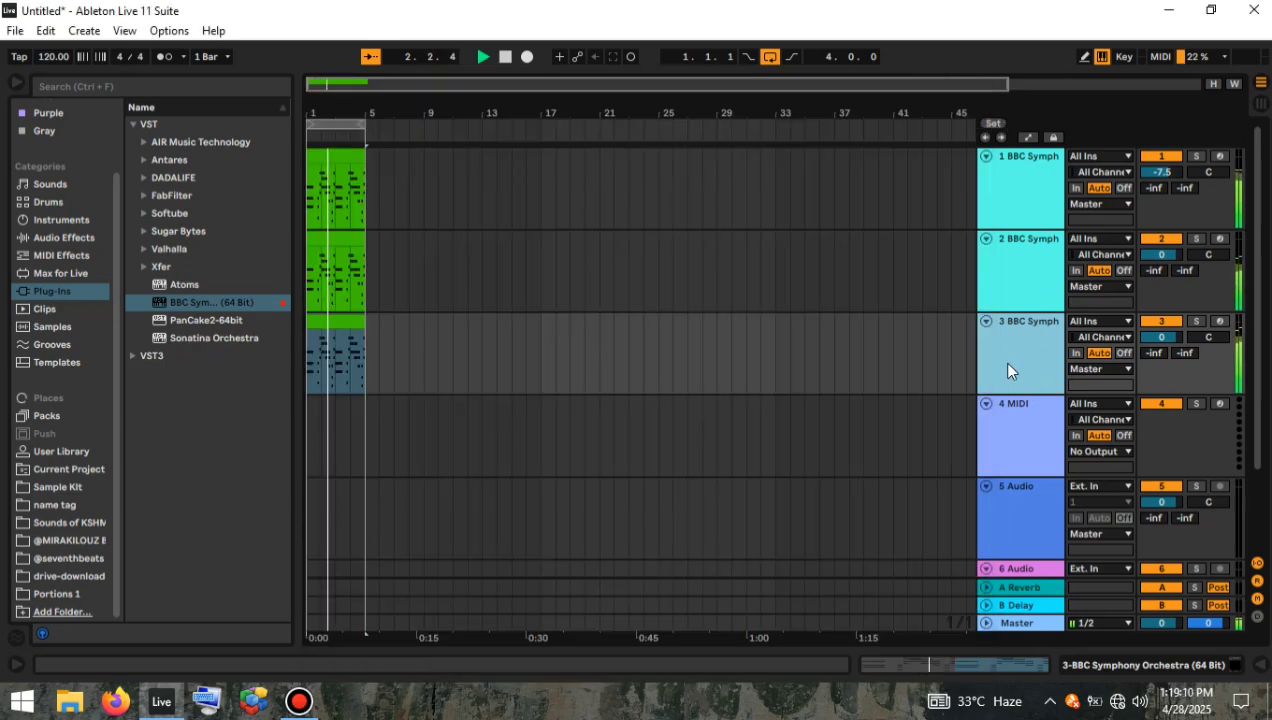
Duplicate the Tenor Trombones track and, after auditioning Bass Trombones a2, set the copy to Tuba with the Staccatissimo articulation.
key("ctrl+d")
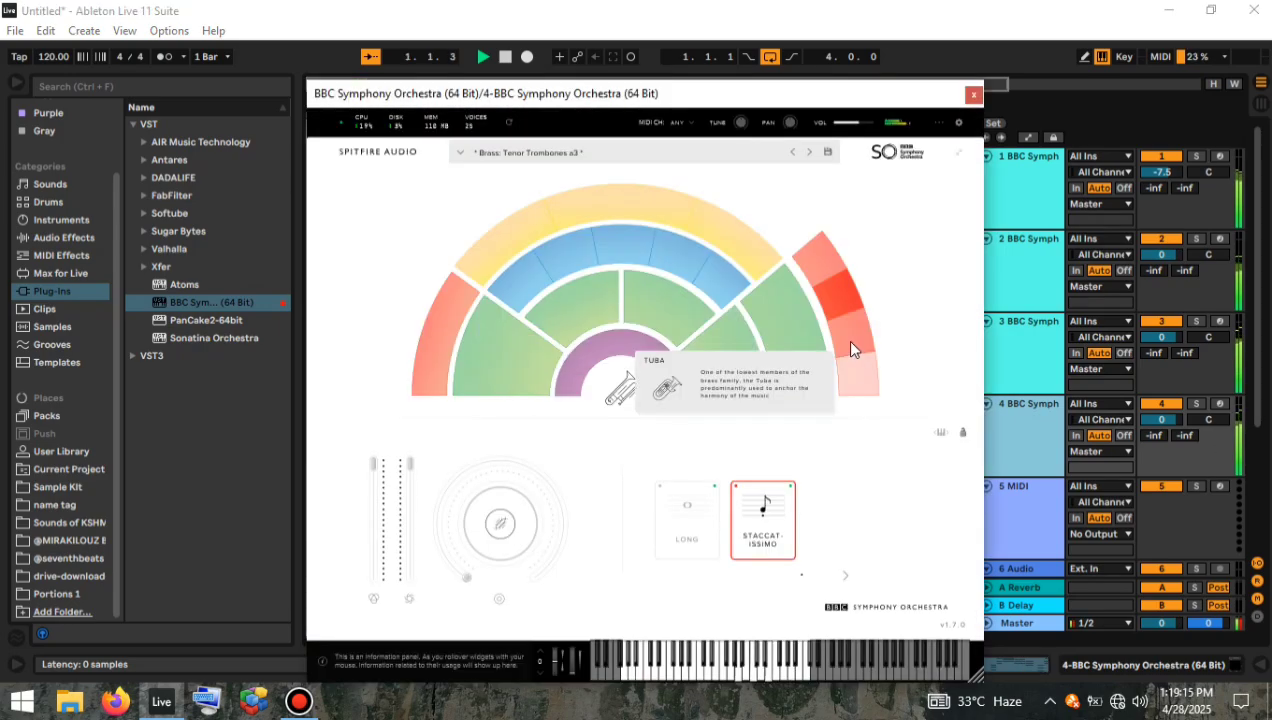
left_click(847, 339)
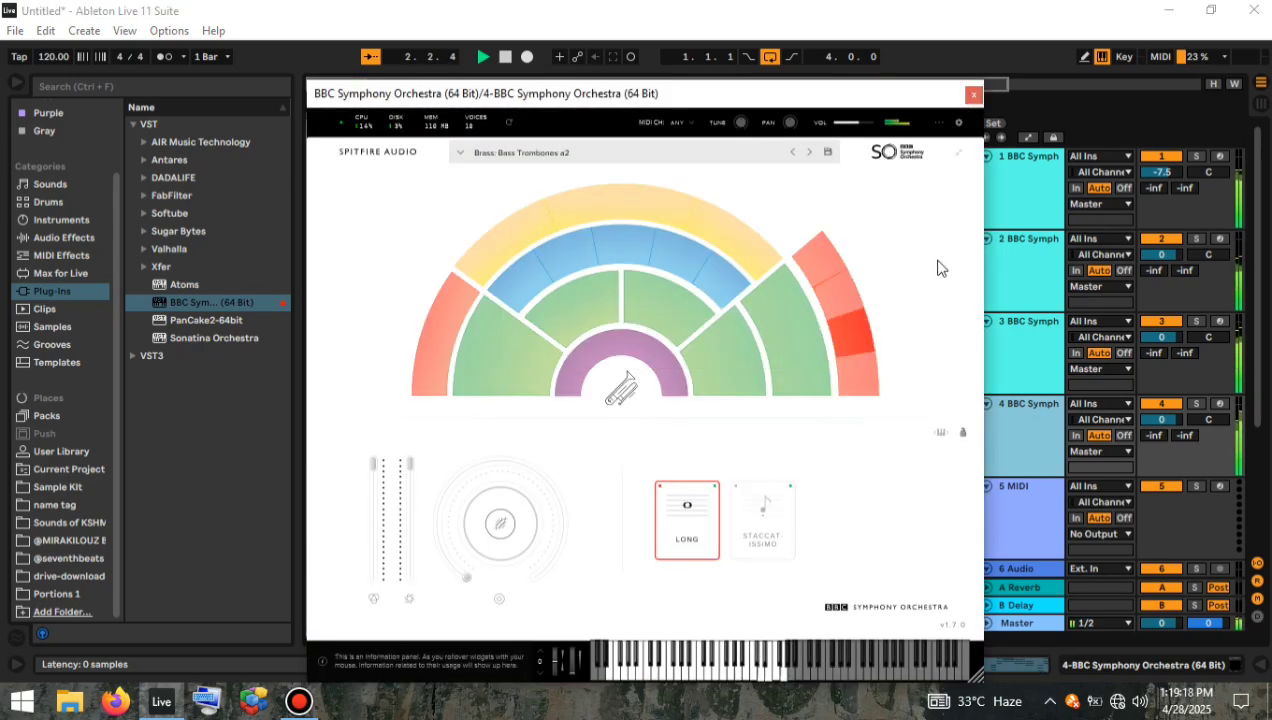
left_click(780, 500)
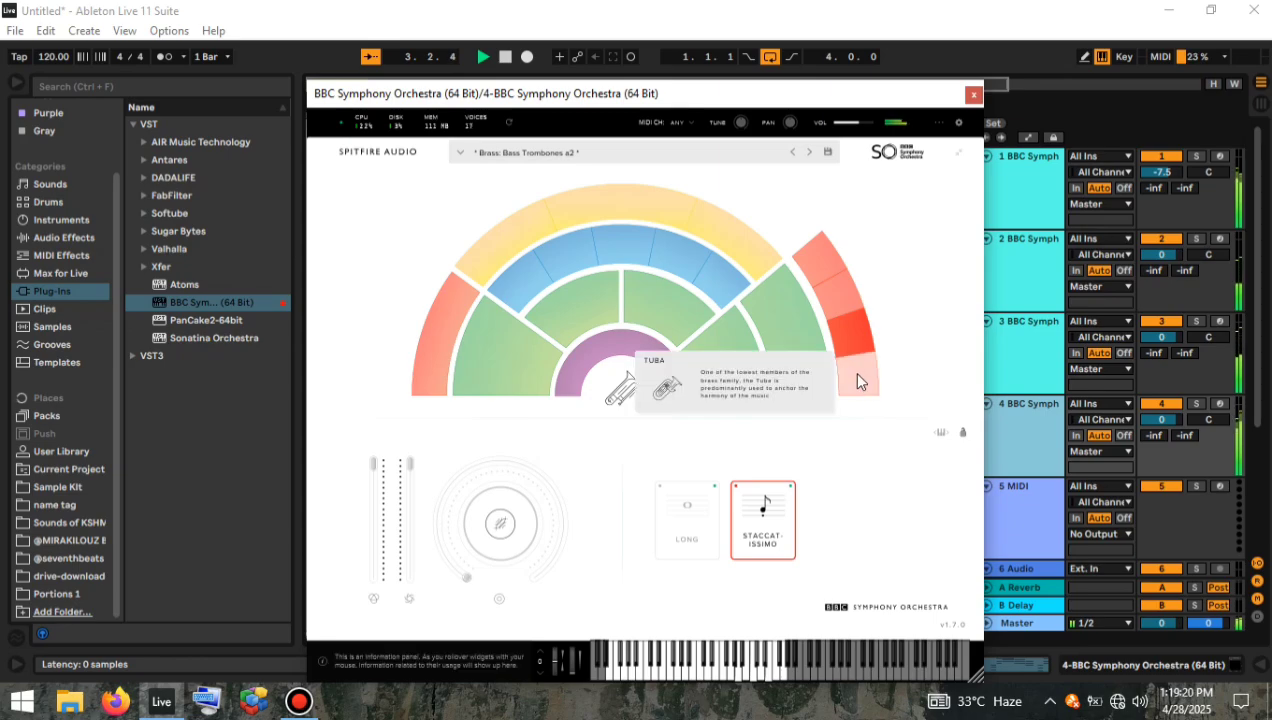
left_click(855, 380)
left_click(758, 500)
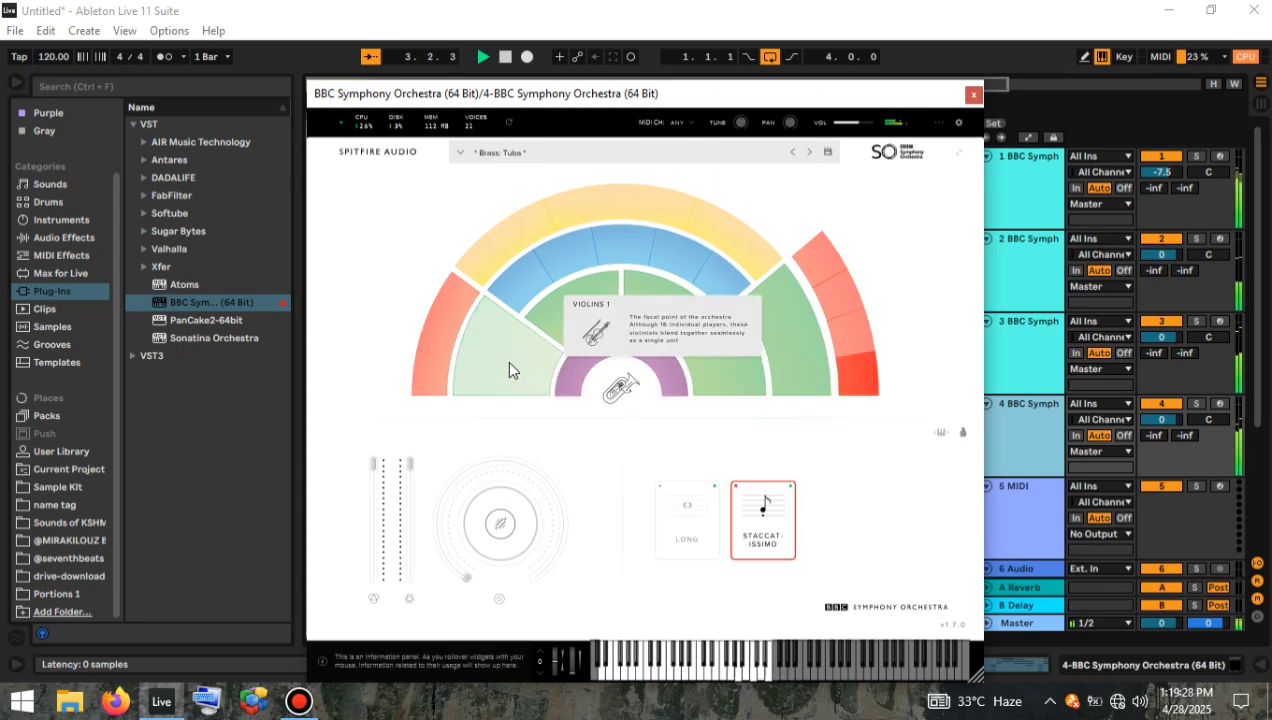
left_click(972, 96)
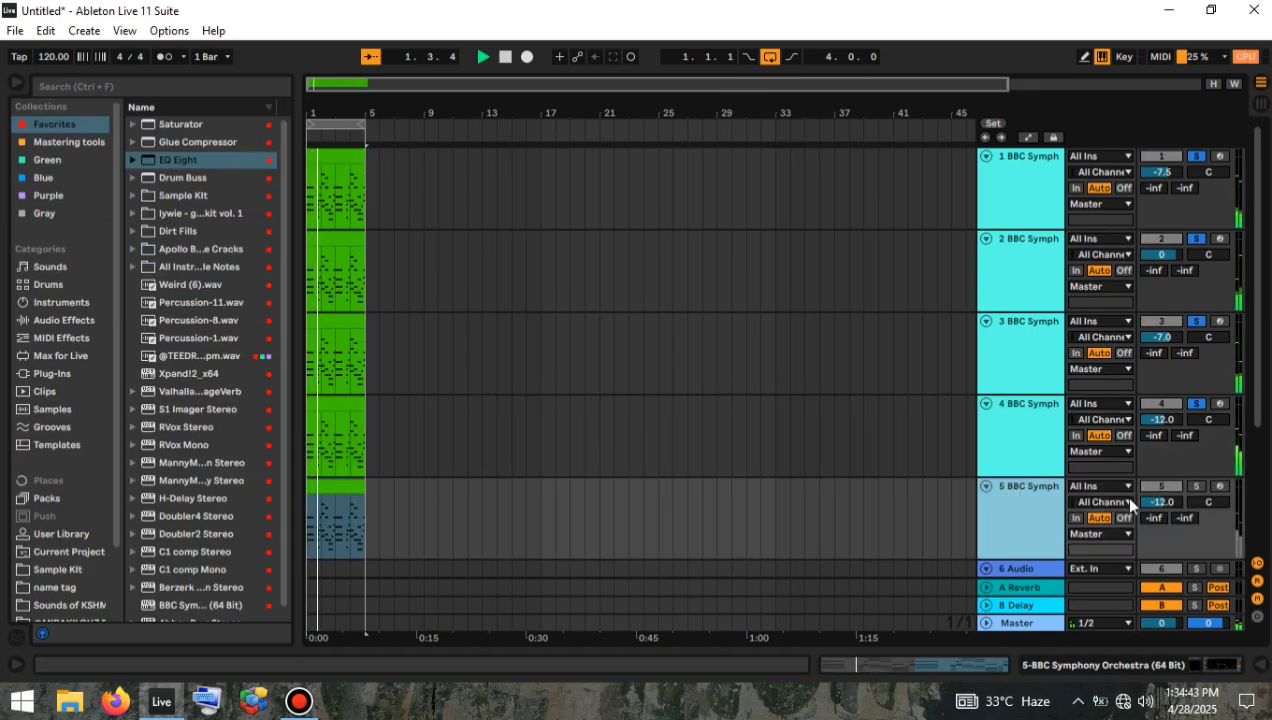
Solo the fifth track together with the other four to hear them in playback, and release the solo.
left_click(1197, 486)
left_click(1020, 520)
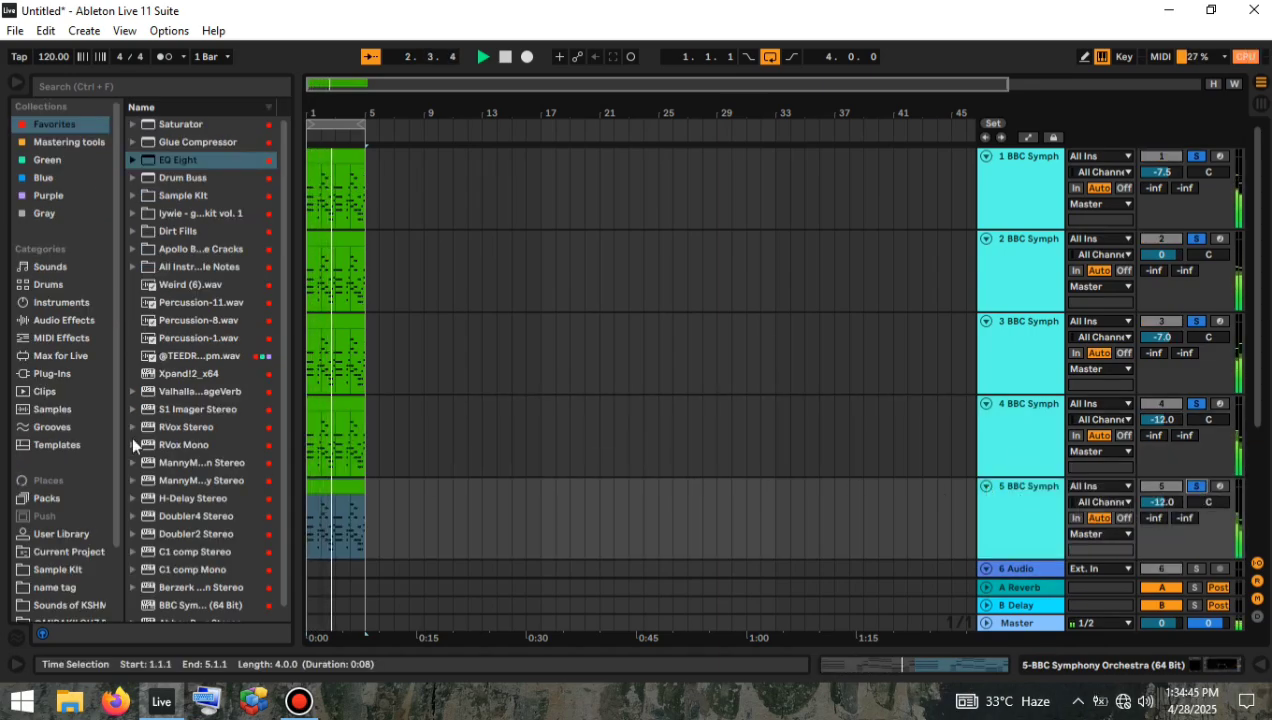
key("space")
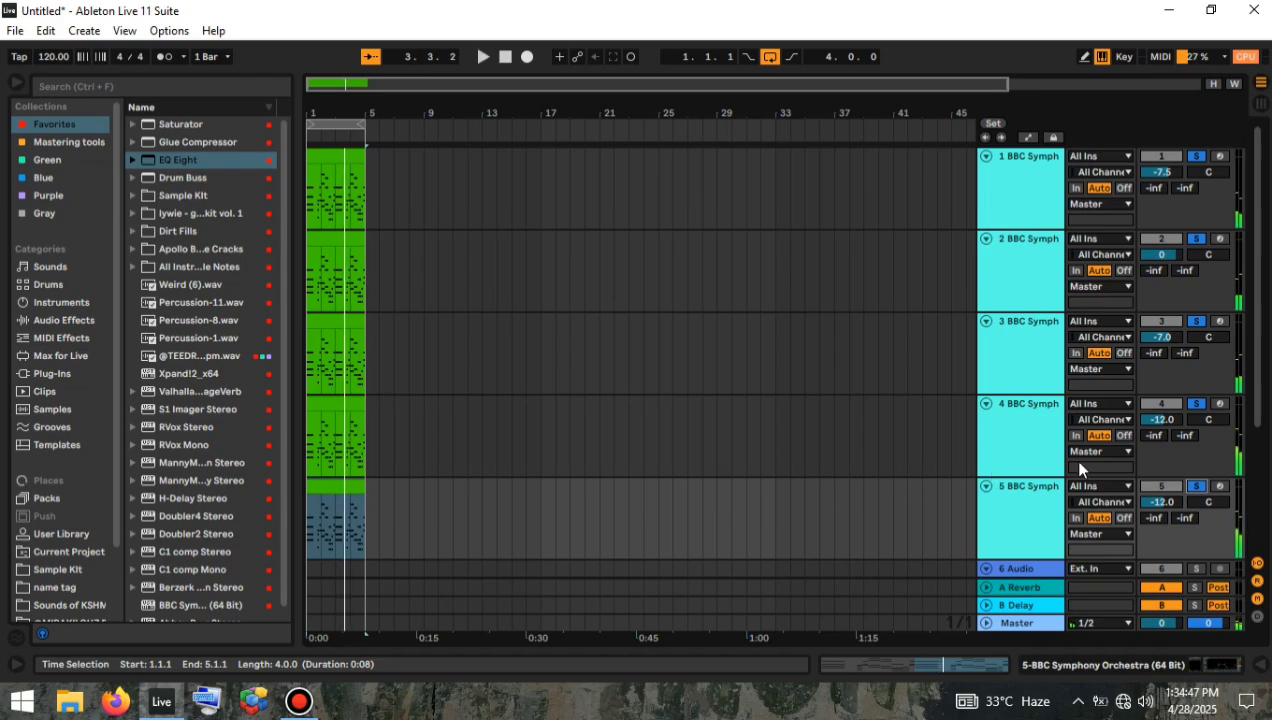
left_click(1197, 487)
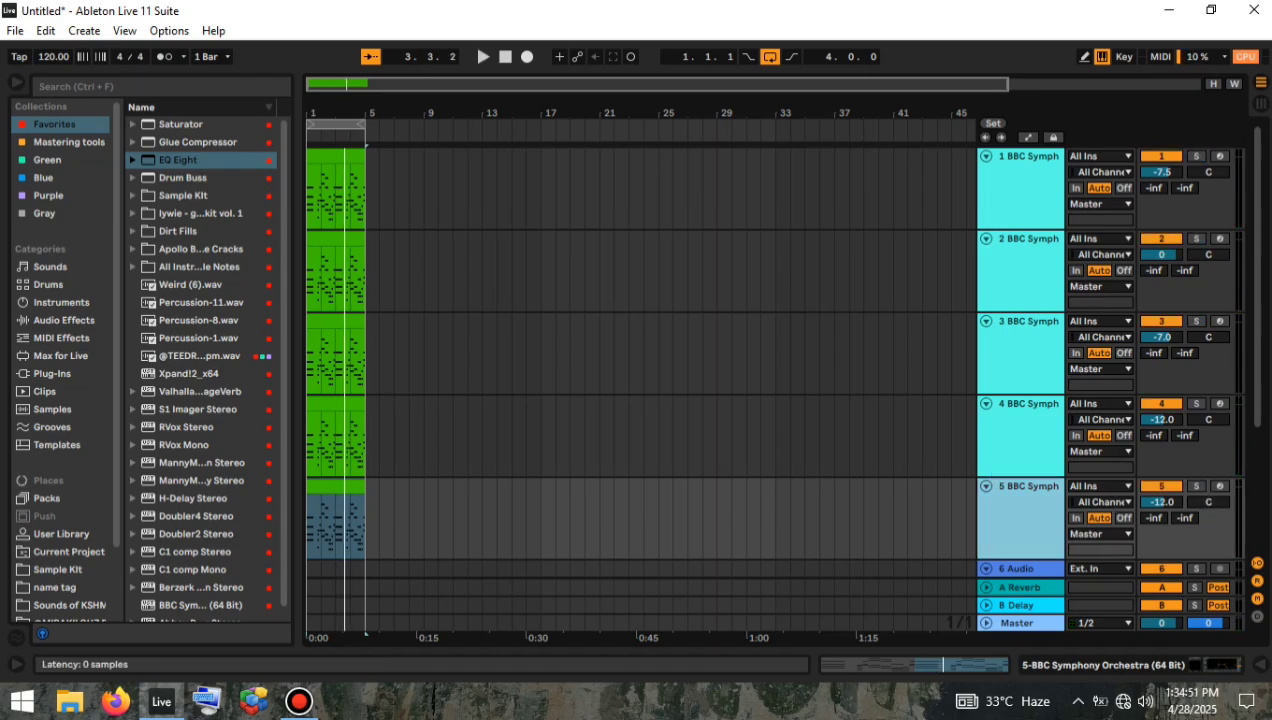
Set the fifth track's instrument to Violins 1 and the sixth track's to Celli, and play the arrangement.
key("ctrl+alt+p")
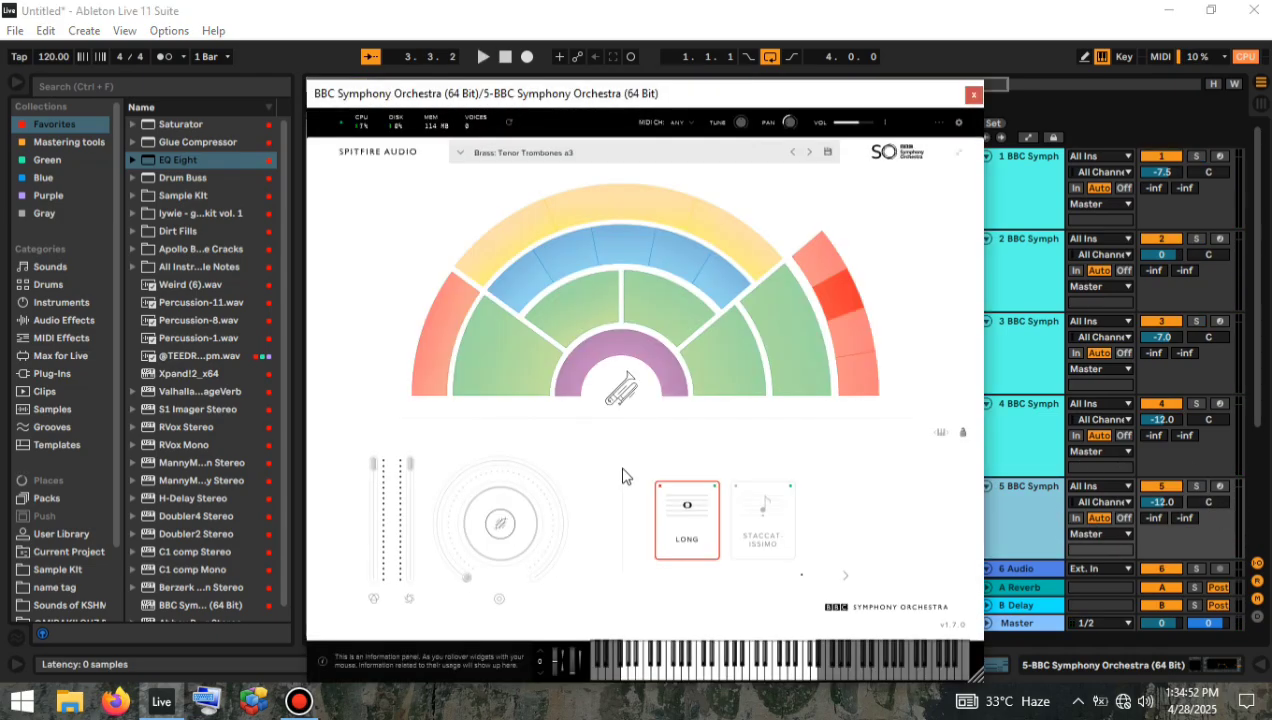
left_click(517, 358)
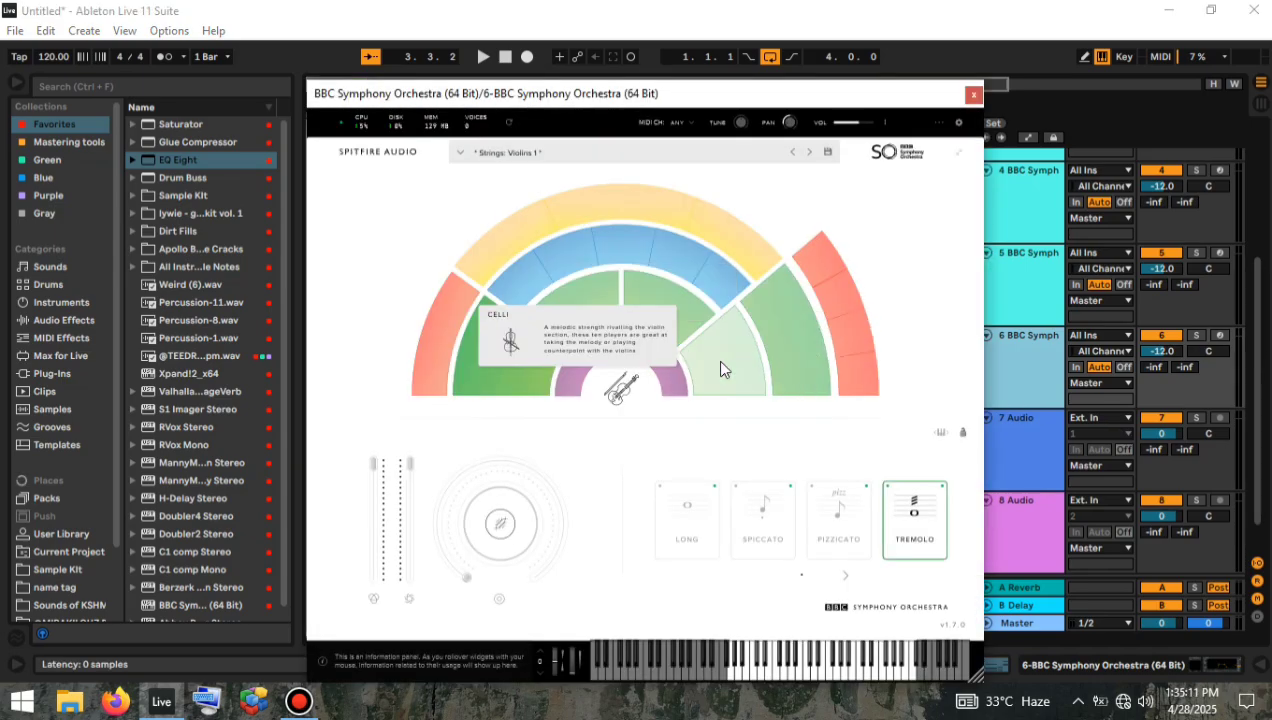
left_click(717, 360)
left_click(972, 94)
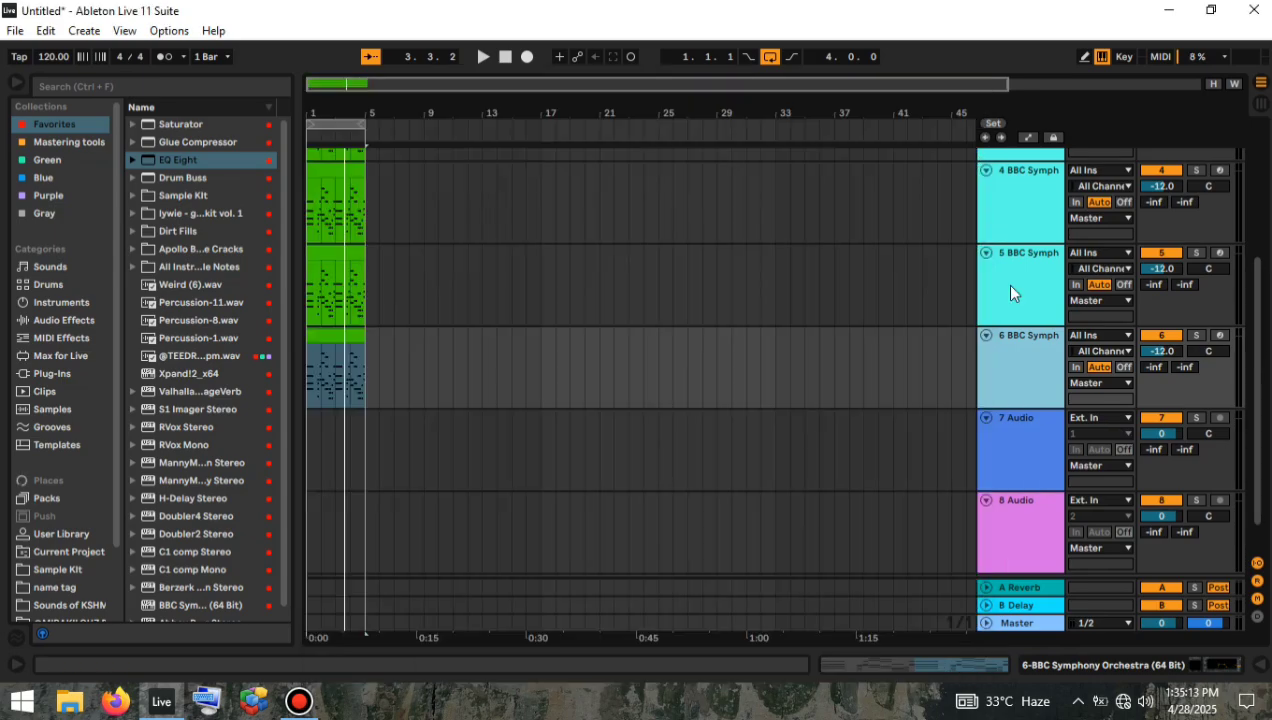
key("space")
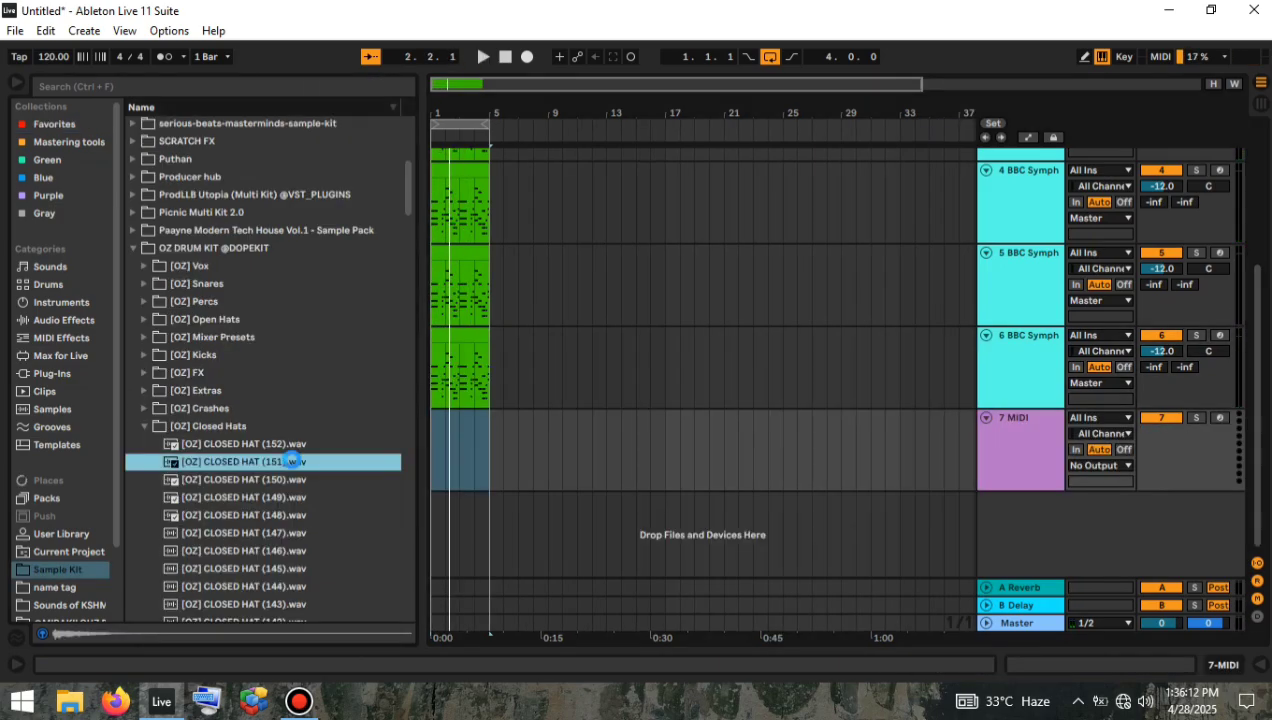
Insert an empty four-bar MIDI clip at bar 1 on the Closed Hat (151) track and open it for note editing.
left_click(437, 452)
left_click_drag(432, 464, 488, 473)
right_click(465, 458)
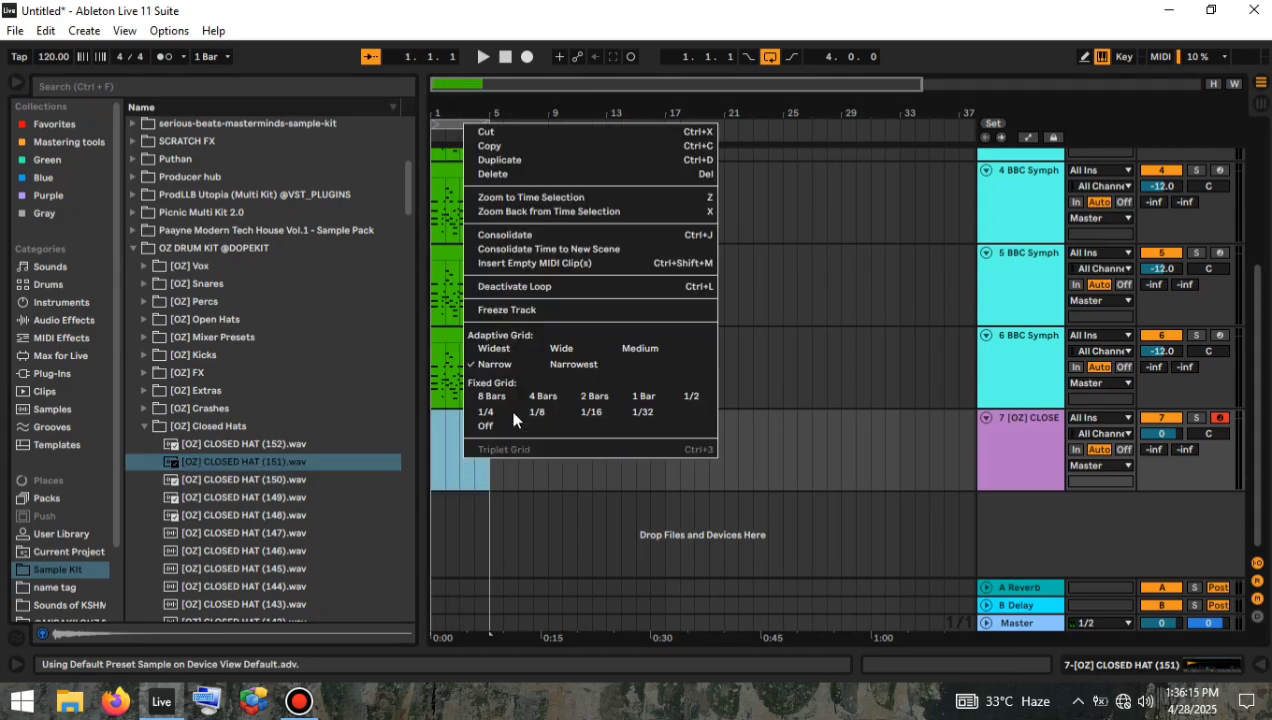
left_click(548, 266)
left_click(885, 667)
left_click_drag(369, 295, 383, 327)
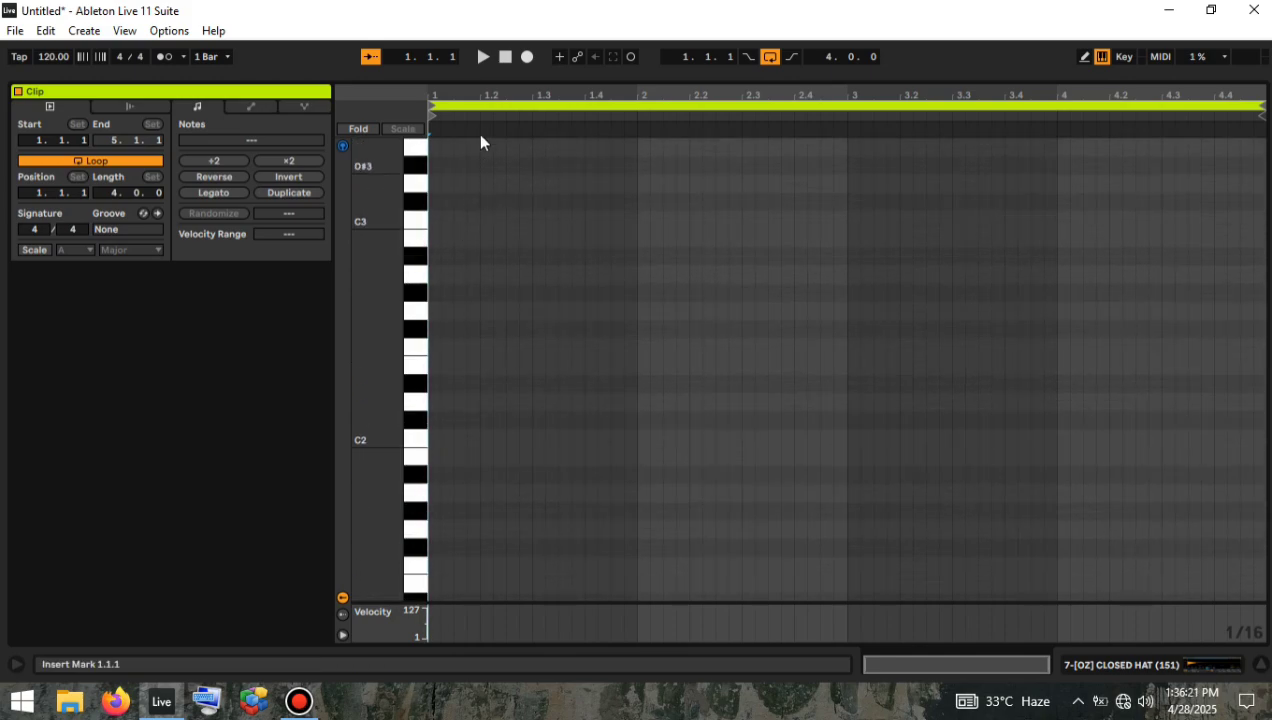
Try a closed-hat pattern of C3 sixteenth notes in the first beat and play it.
left_click_drag(520, 92, 520, 124)
left_click(440, 219)
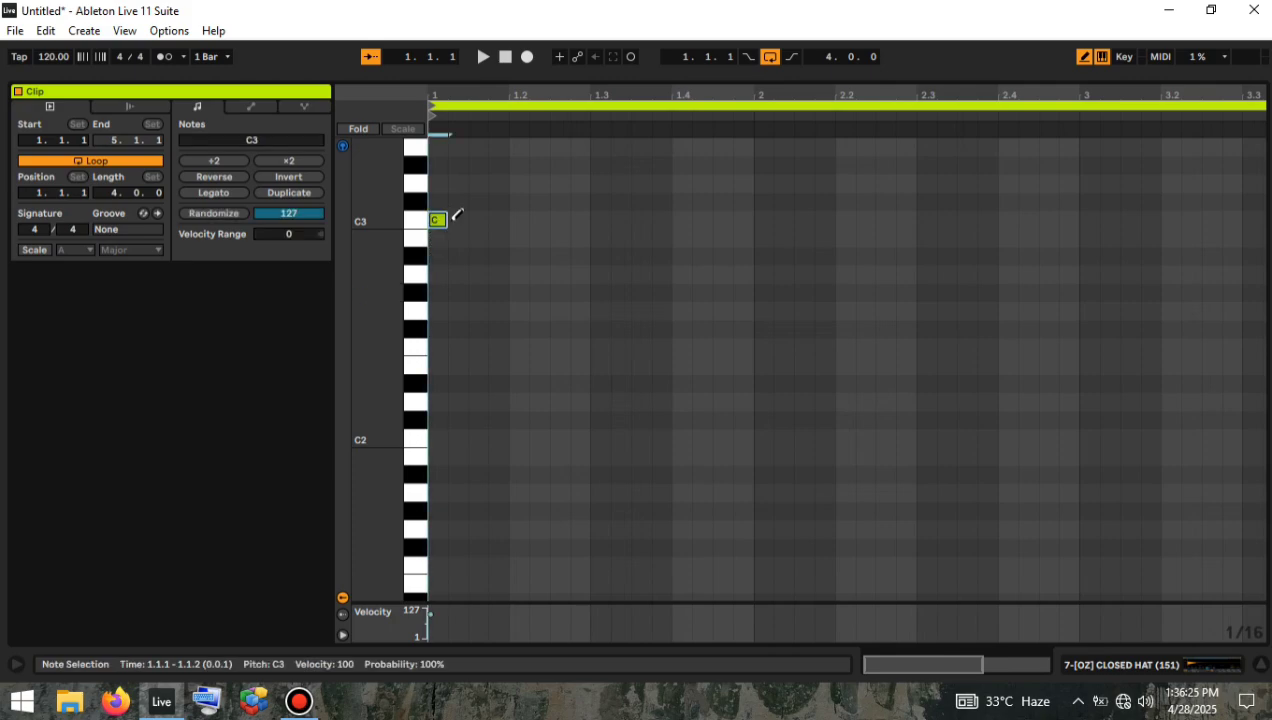
left_click(460, 219)
left_click(480, 219)
key("space")
key("space")
left_click(457, 219)
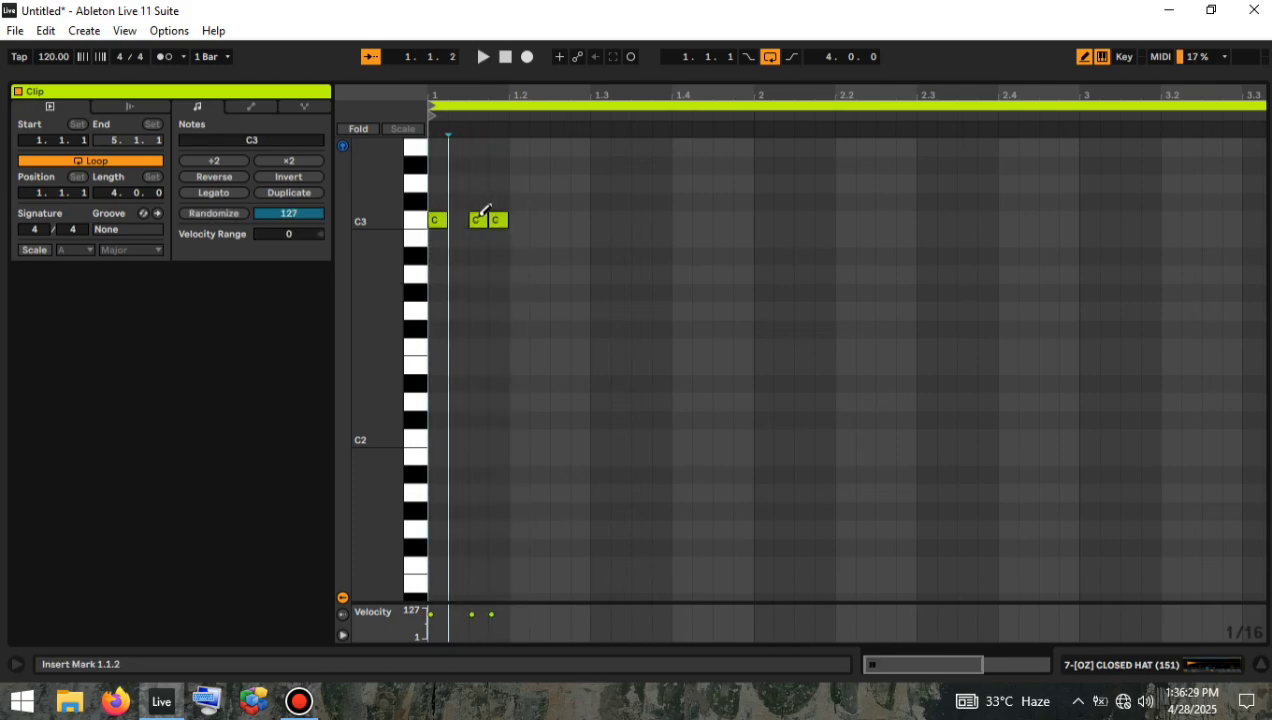
Set the note grid to 1/8, fill the first two beats with four C3 eighth notes, and play them.
right_click(447, 229)
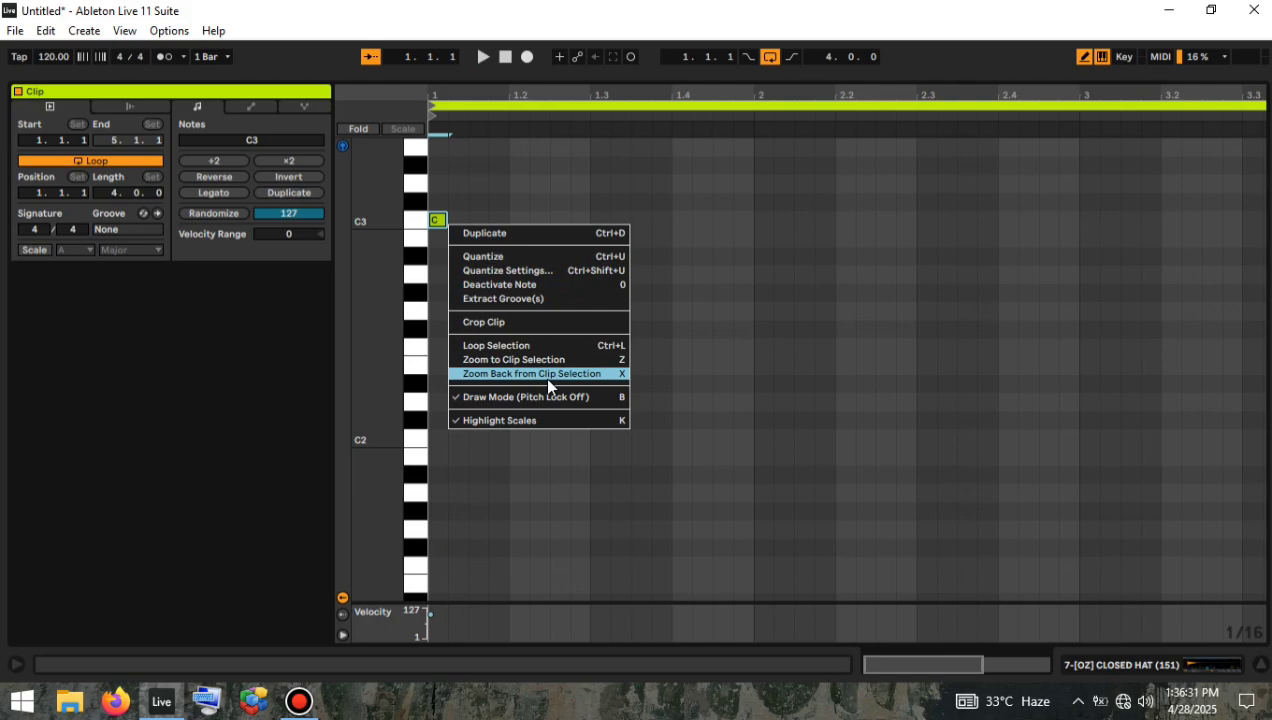
right_click(661, 214)
left_click(744, 491)
left_click(446, 212)
left_click_drag(446, 212, 588, 212)
key("space")
key("space")
Duplicate the C3 eighth notes until they fill bars 1 and 2, and play the hat pattern.
left_click_drag(652, 95, 652, 62)
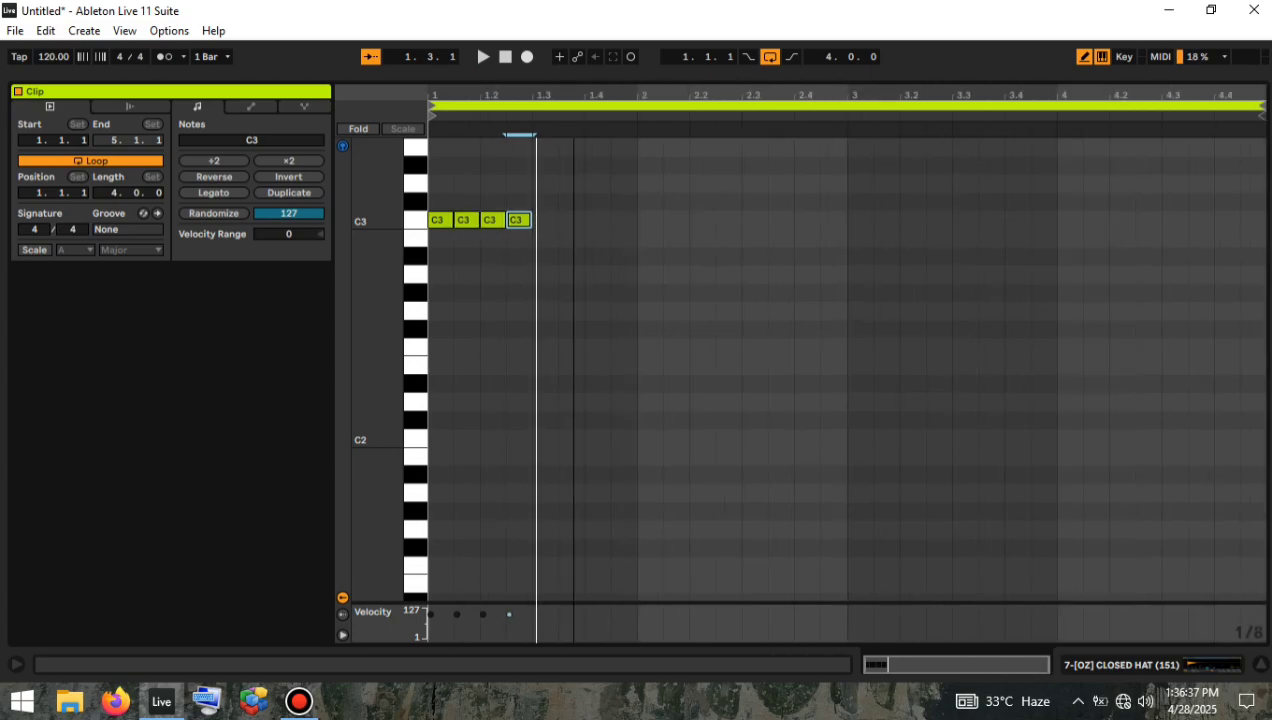
key("ctrl+a")
key("ctrl+d")
key("ctrl+a")
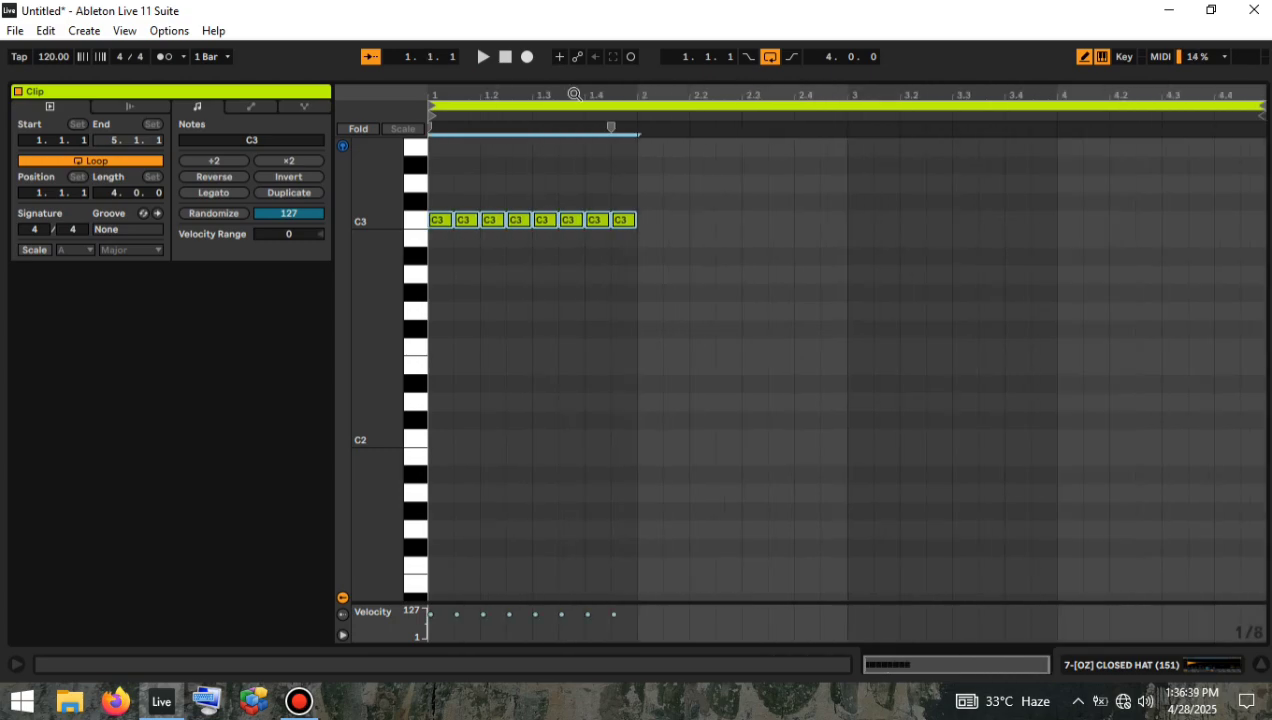
key("ctrl+d")
key("space")
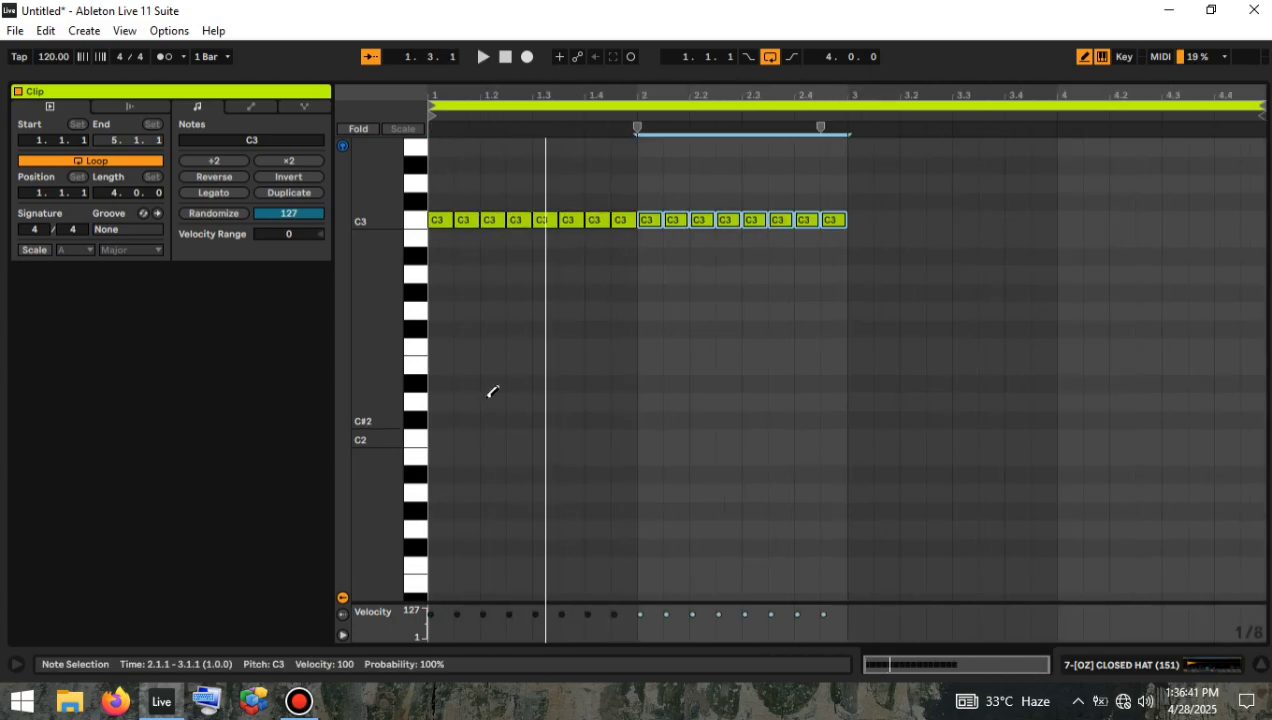
Set the note grid to 1/16 and replace the C3 eighths at 1.2.1 and 2.2.1 with two sixteenth notes each during playback.
right_click(533, 289)
left_click(660, 570)
key("space")
left_click(490, 214)
left_click(488, 219)
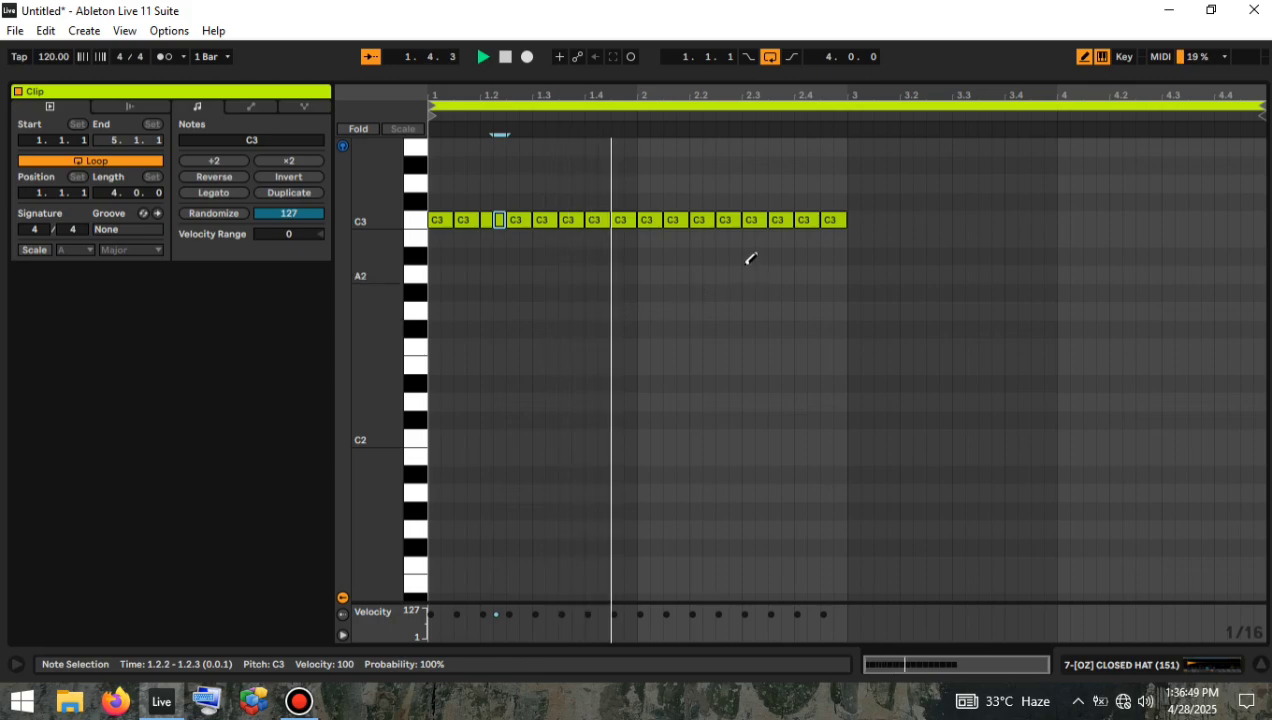
left_click(700, 212)
left_click(709, 220)
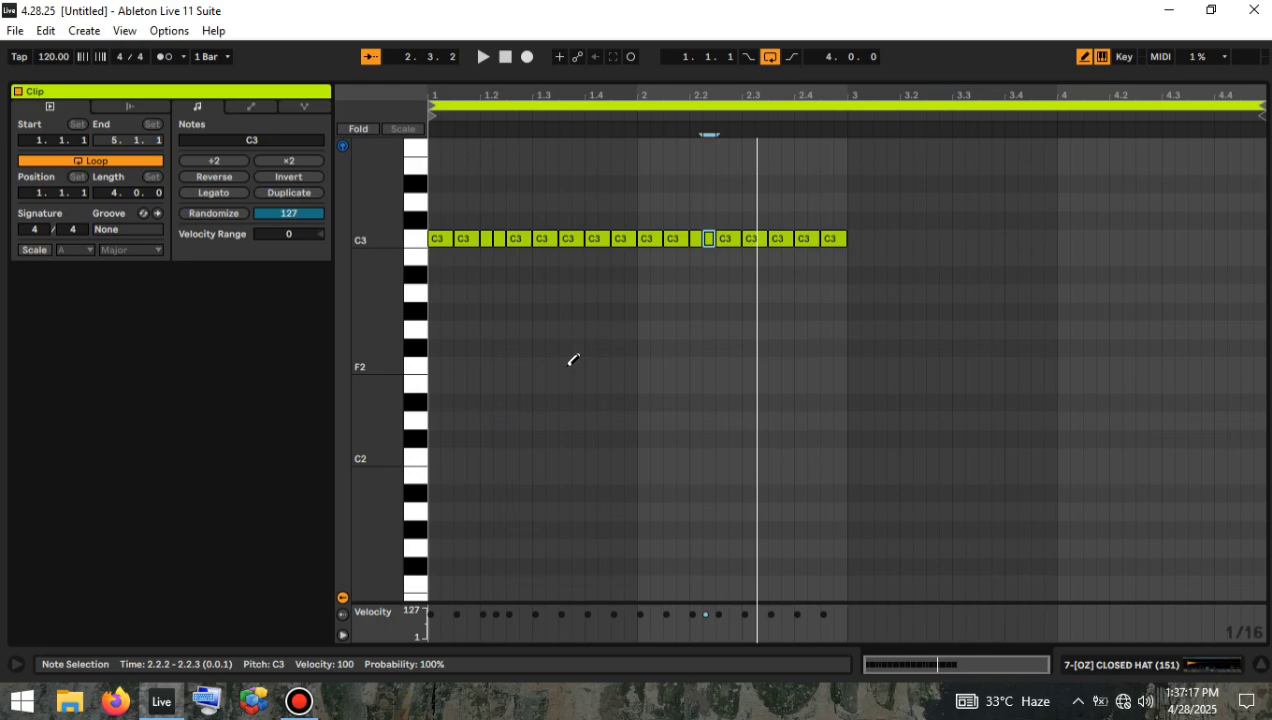
key("space")
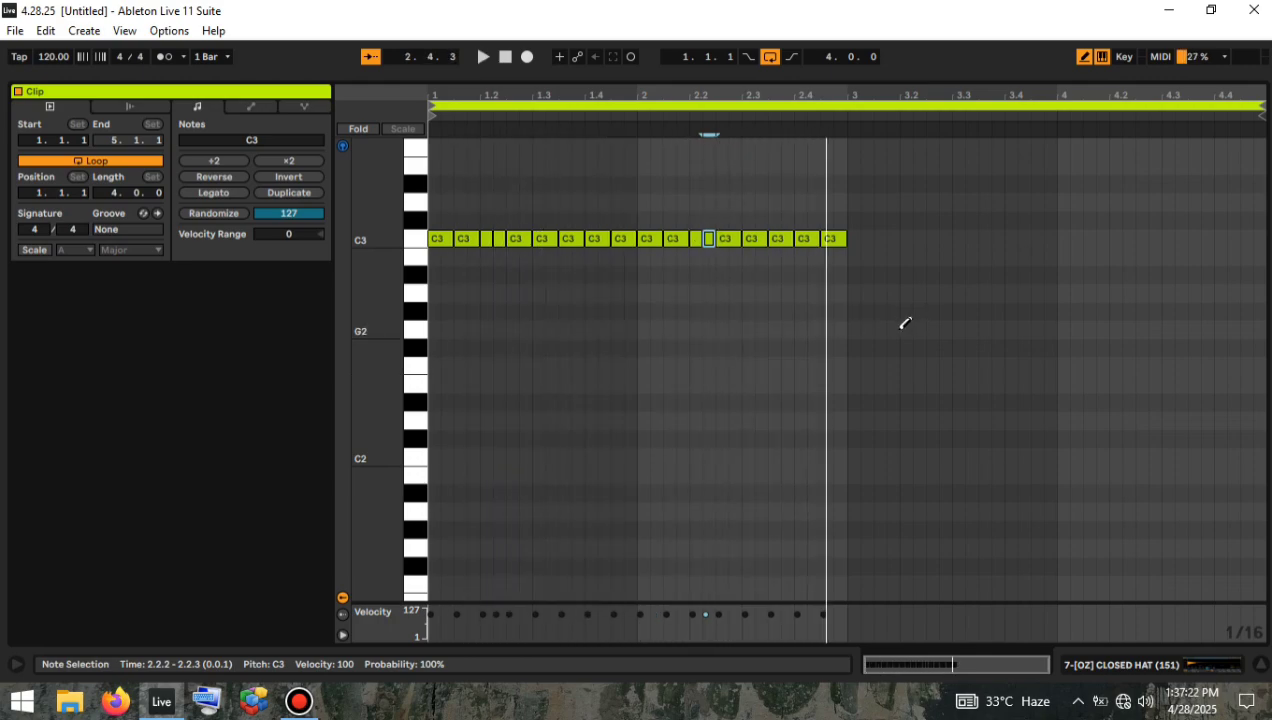
right_click(856, 315)
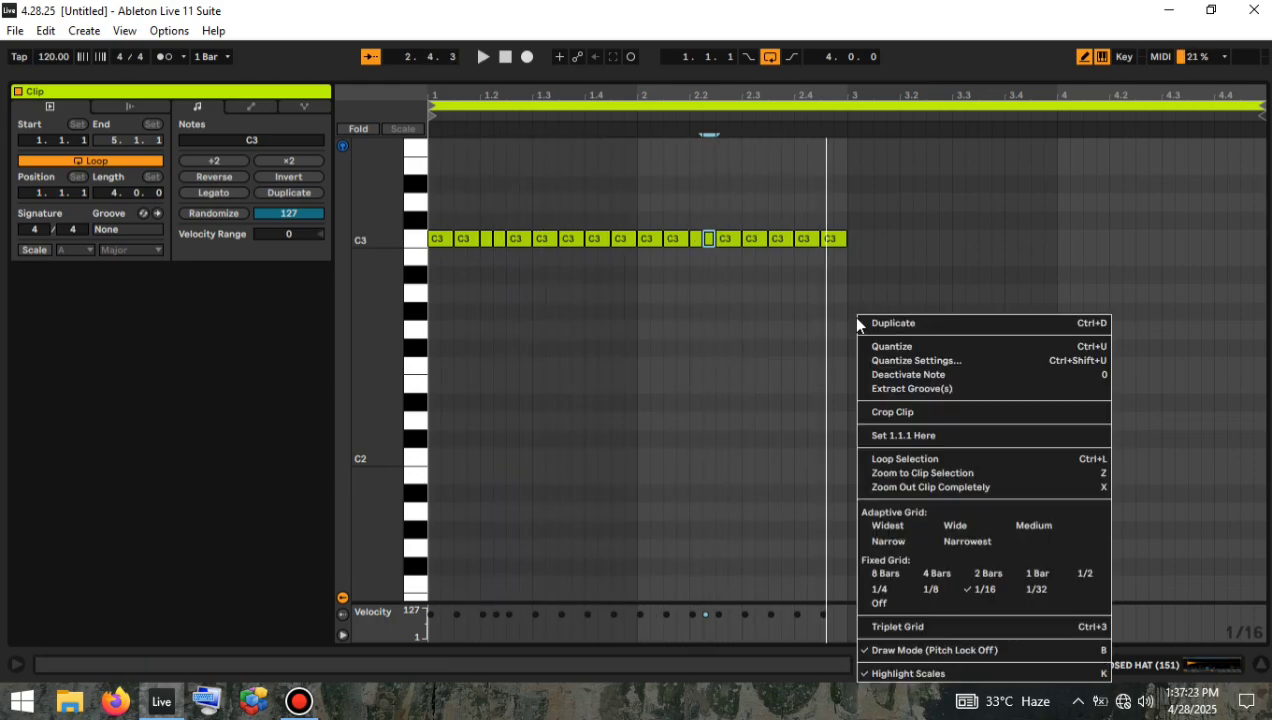
left_click(775, 462)
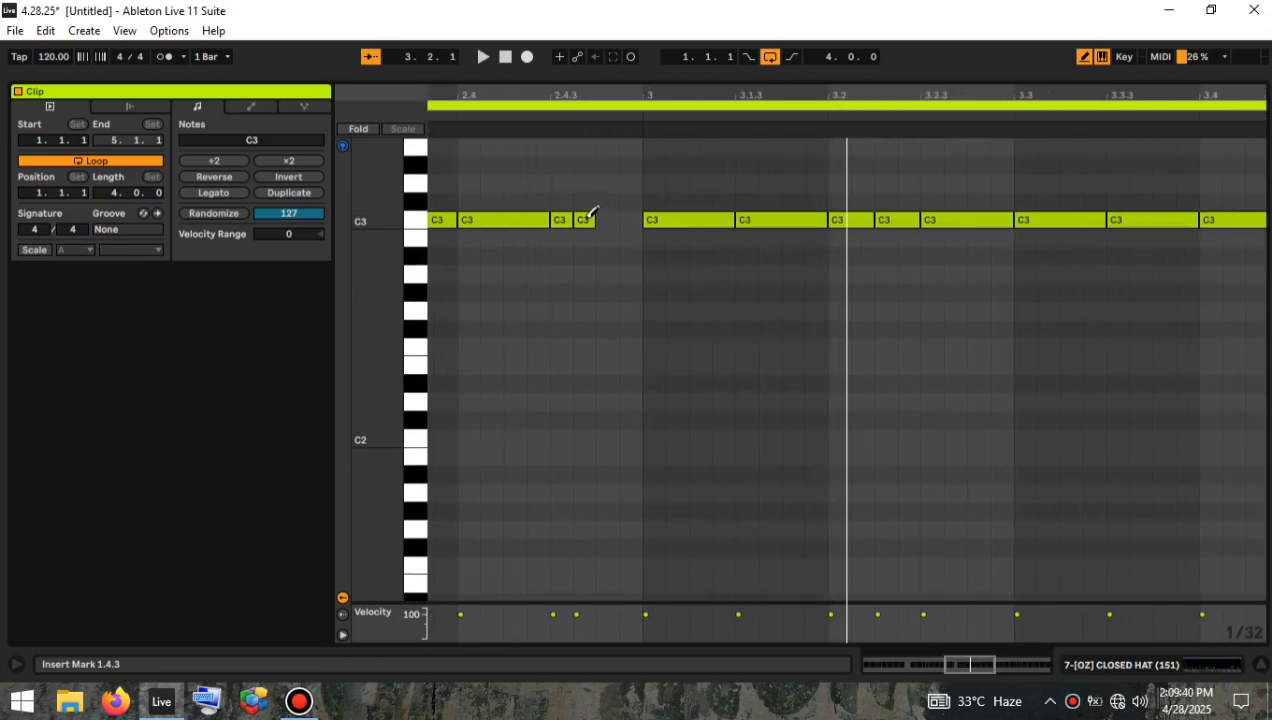
End bar 2 with two C3 sixteenth notes at 2.4.3 and 2.4.4, and remove the C3 eighth note at 3.4.3 during playback.
left_click(590, 218)
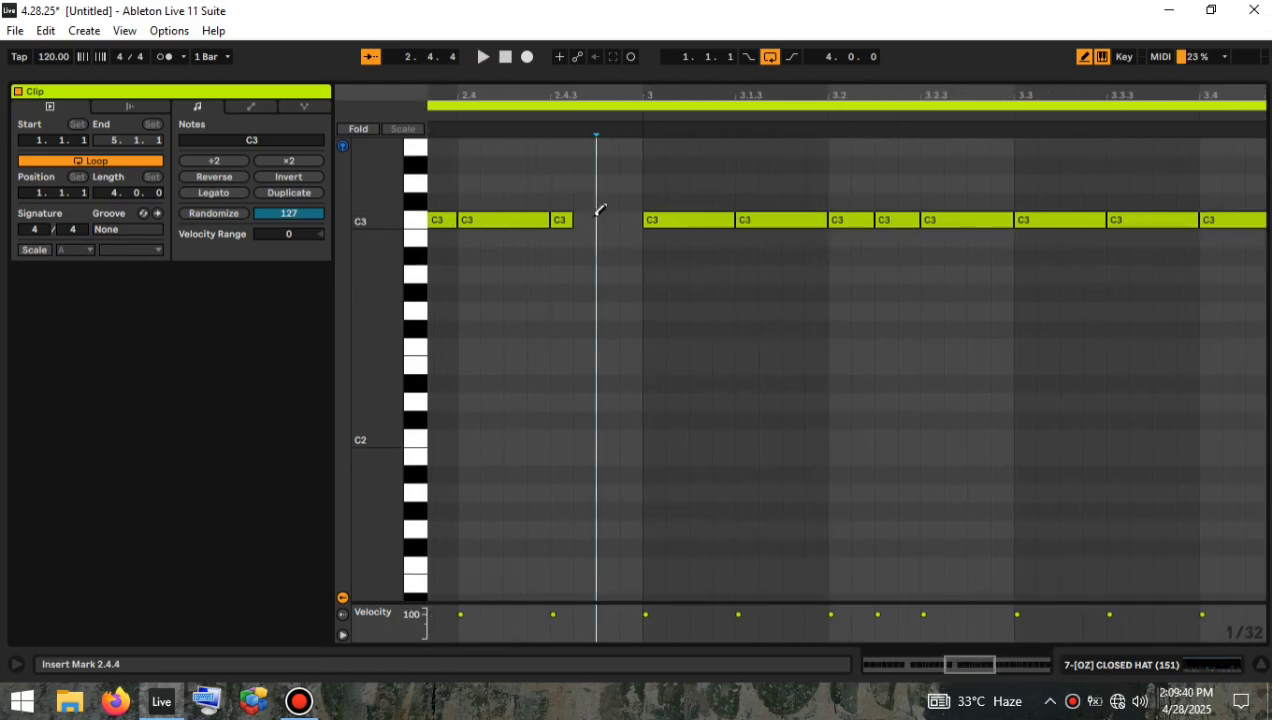
left_click(599, 220)
left_click_drag(573, 220, 636, 216)
left_click_drag(643, 90, 720, 20)
key("space")
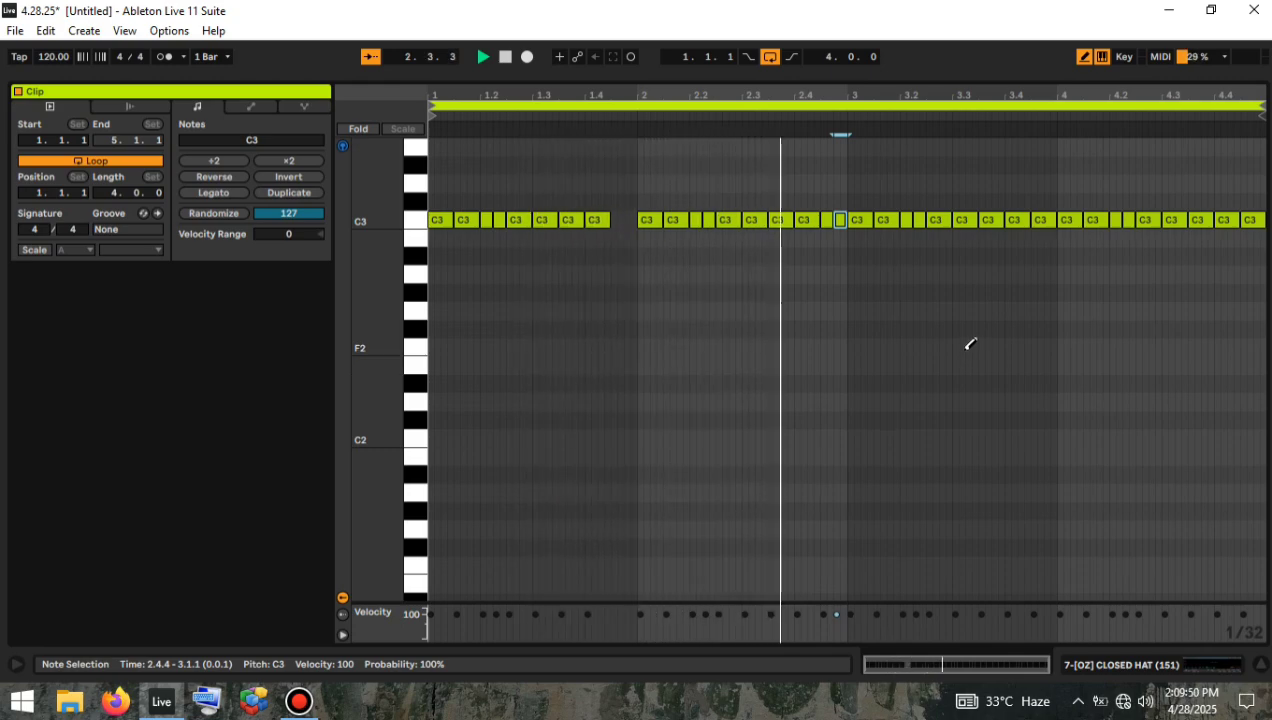
left_click(1042, 220)
key("space")
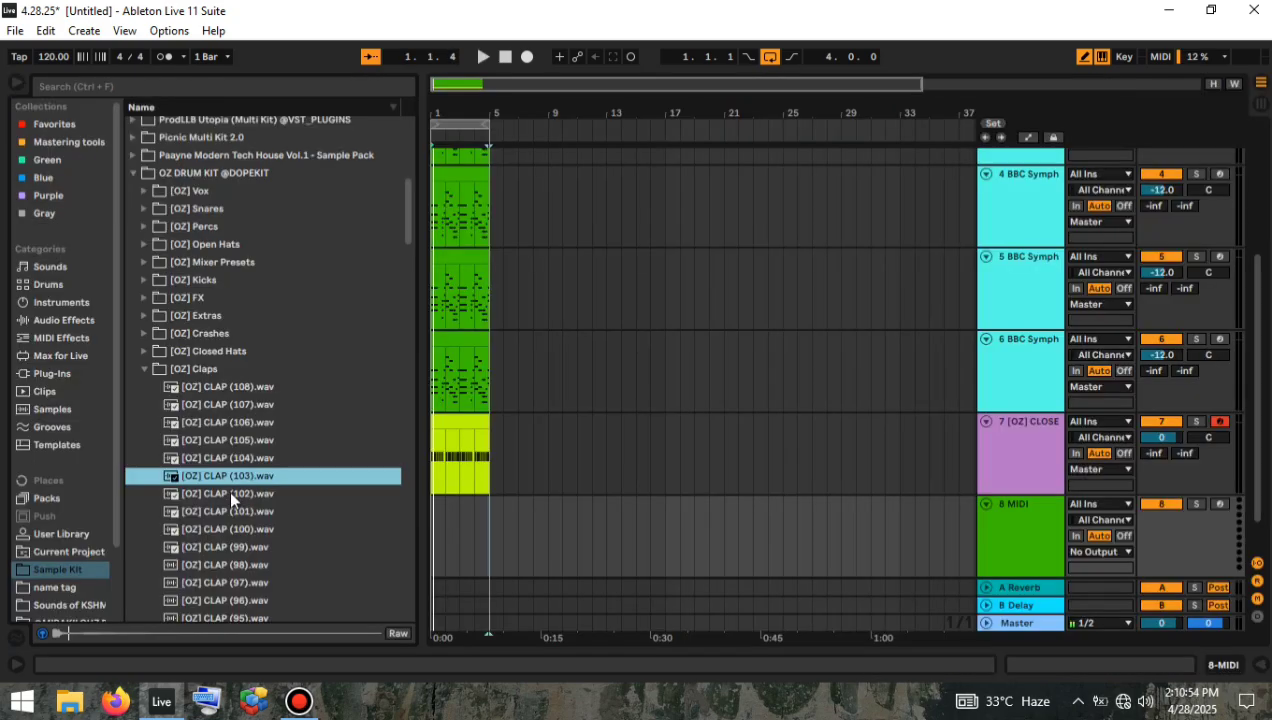
Audition [OZ] claps 102, 101 and 100, and load [OZ] CLAP (100).wav onto the empty MIDI track 8.
left_click(233, 496)
left_click(236, 510)
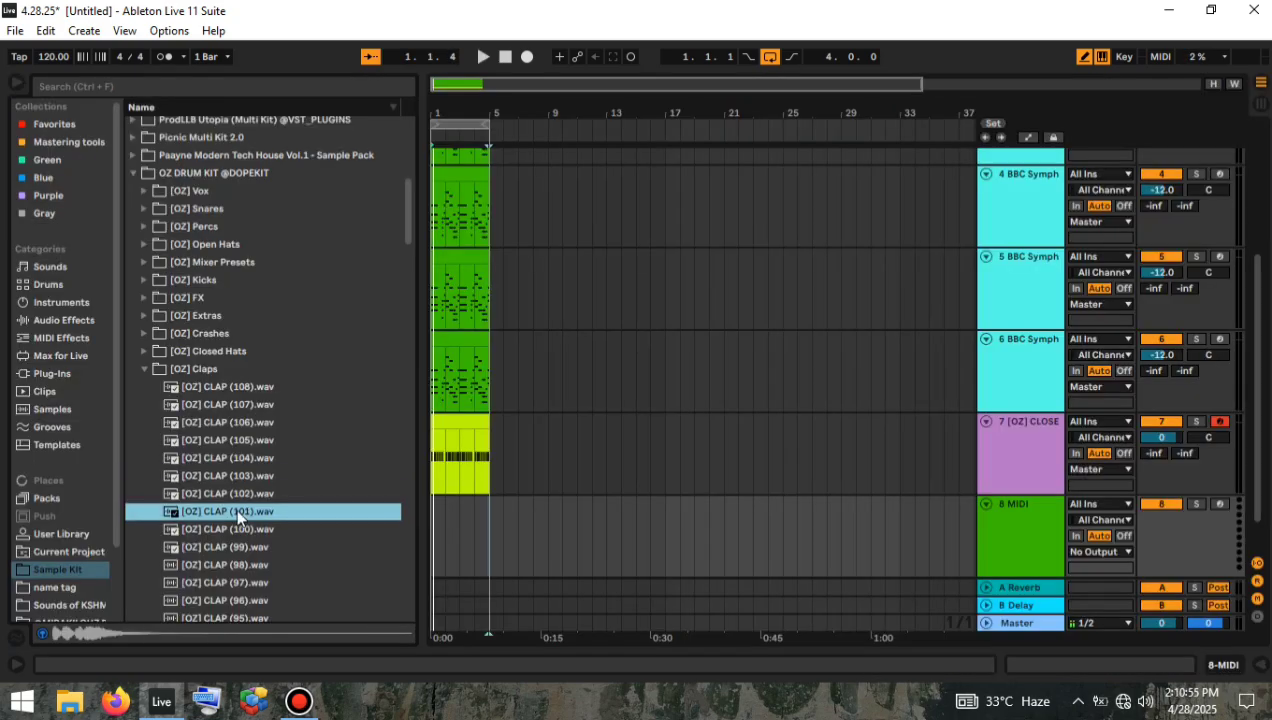
left_click(238, 528)
scroll(265, 495, "down", 2)
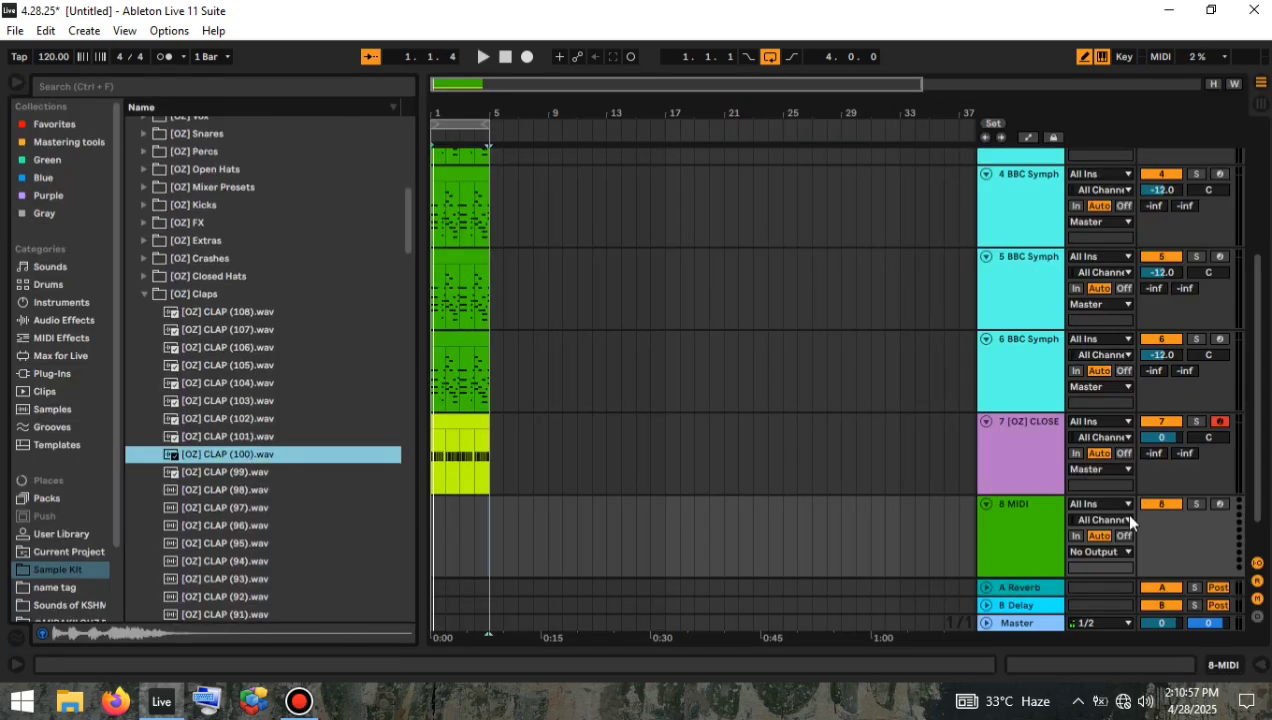
left_click(860, 518)
left_click_drag(330, 455, 487, 537)
Insert an empty MIDI clip over bars 1 to 4 of the clap track, and replace its sample with [OZ] CLAP (98).wav.
right_click(484, 536)
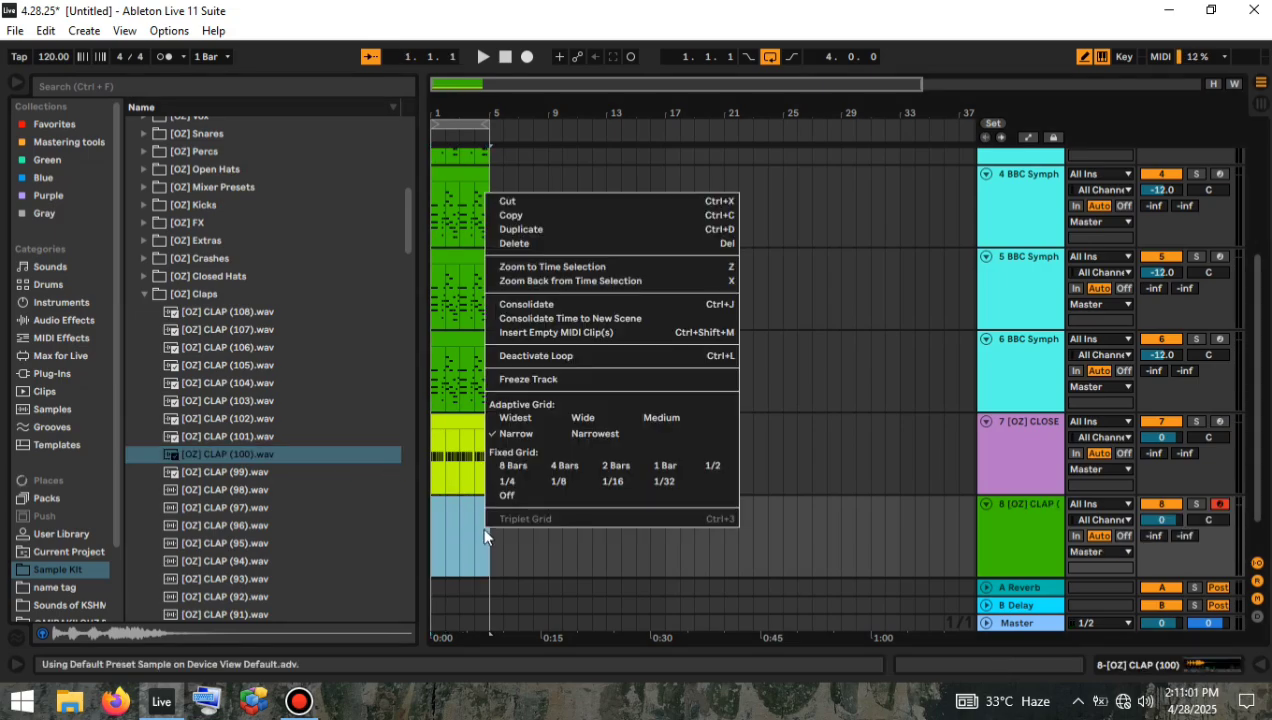
left_click(558, 334)
left_click(240, 457)
left_click(234, 470)
left_click(248, 489)
left_click(226, 507)
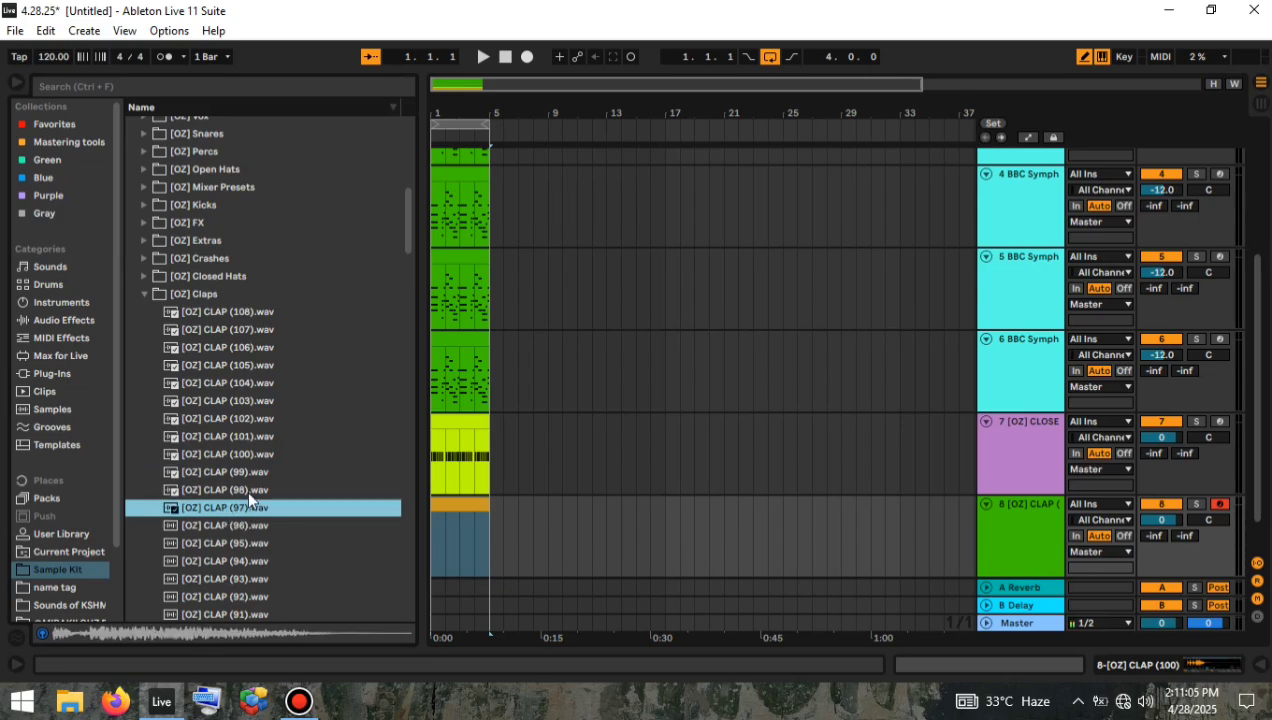
left_click(246, 489)
left_click(1012, 532)
double_click(227, 490)
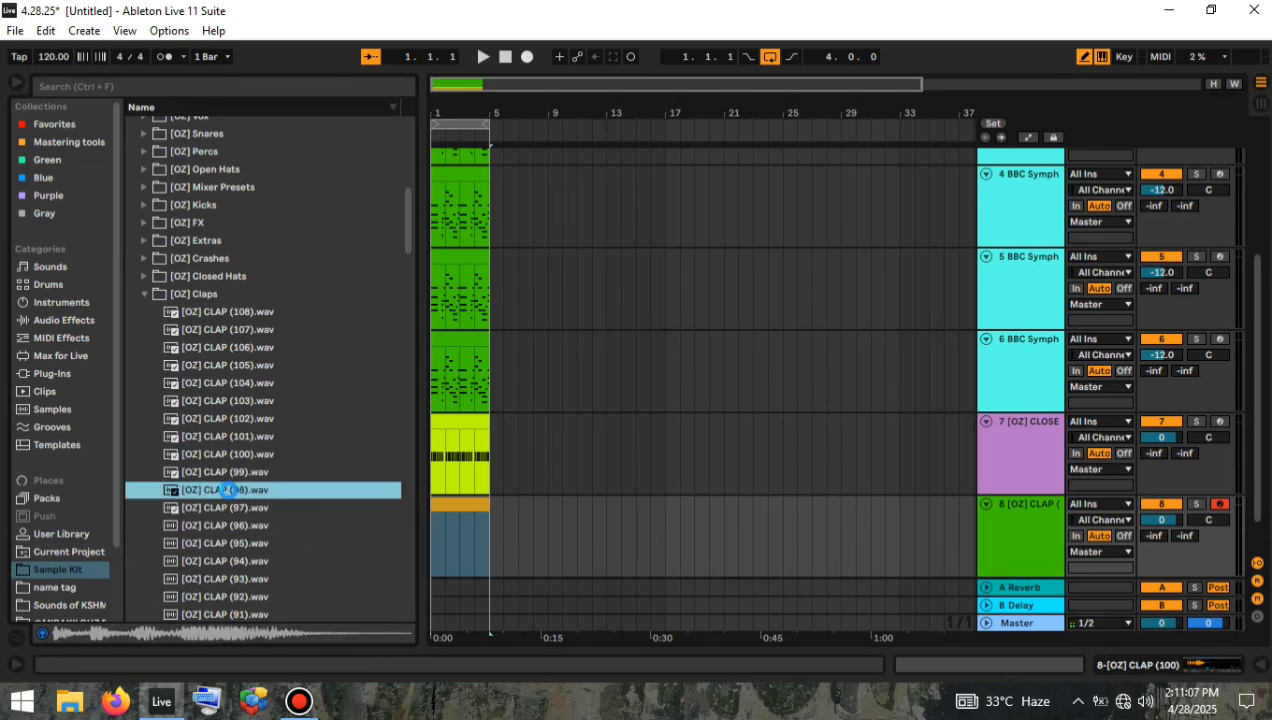
Open the empty clap clip, set its note grid to 1/8 and audition the C3 clap.
double_click(461, 505)
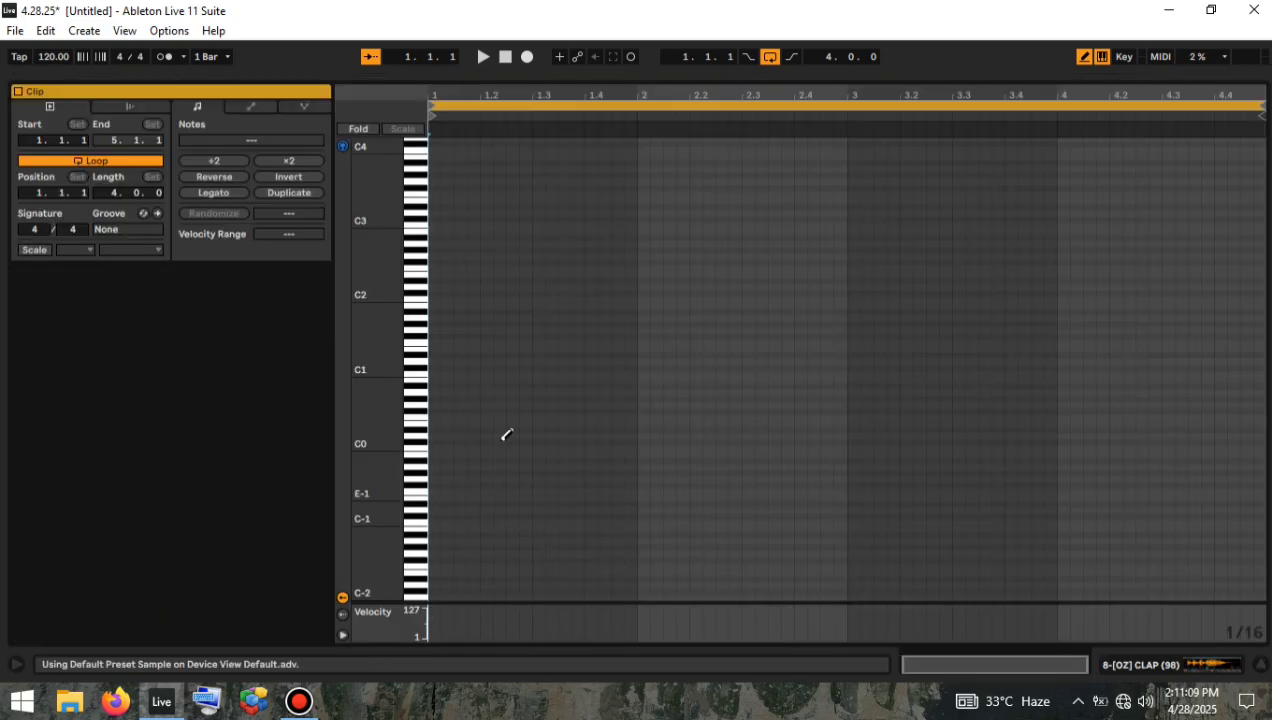
right_click(556, 380)
left_click(636, 258)
left_click_drag(394, 259, 394, 259)
left_click(417, 247)
key("space")
key("space")
Place a C3 eighth-note clap on beat 3 of each of the four bars and play the pattern.
left_click(550, 243)
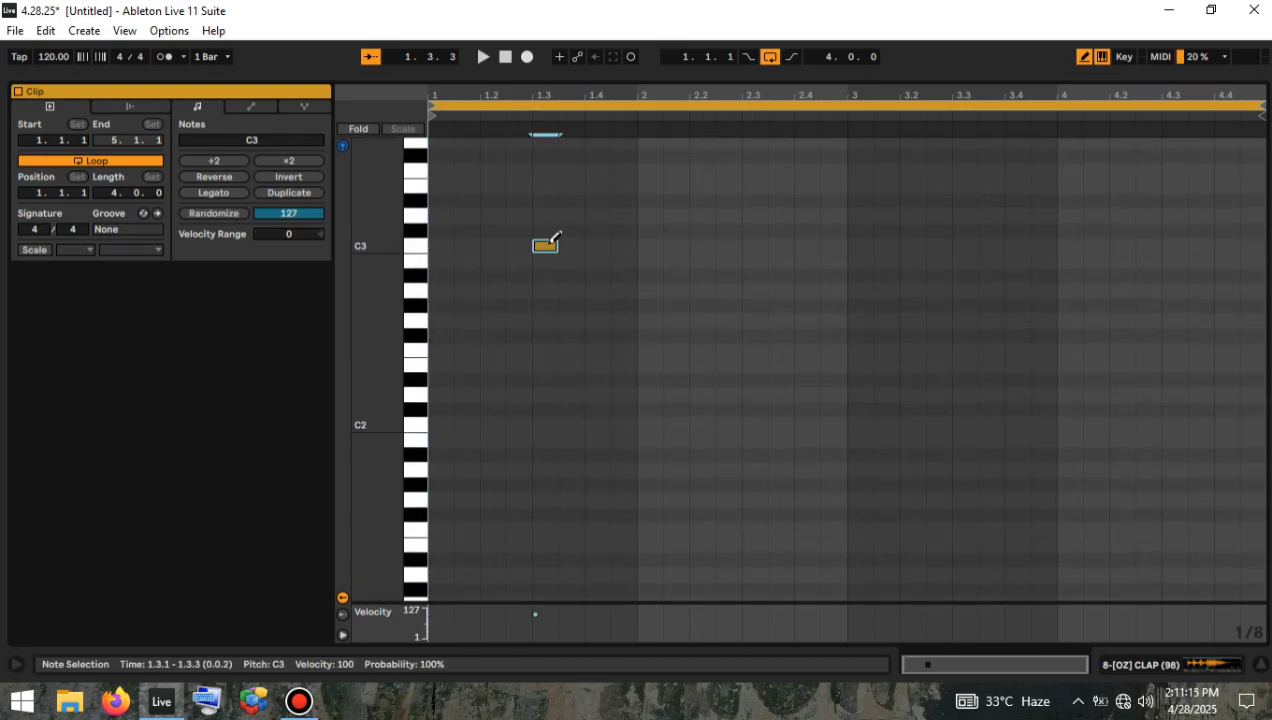
left_click(572, 245)
left_click(755, 245)
key("space")
left_click(966, 245)
key("space")
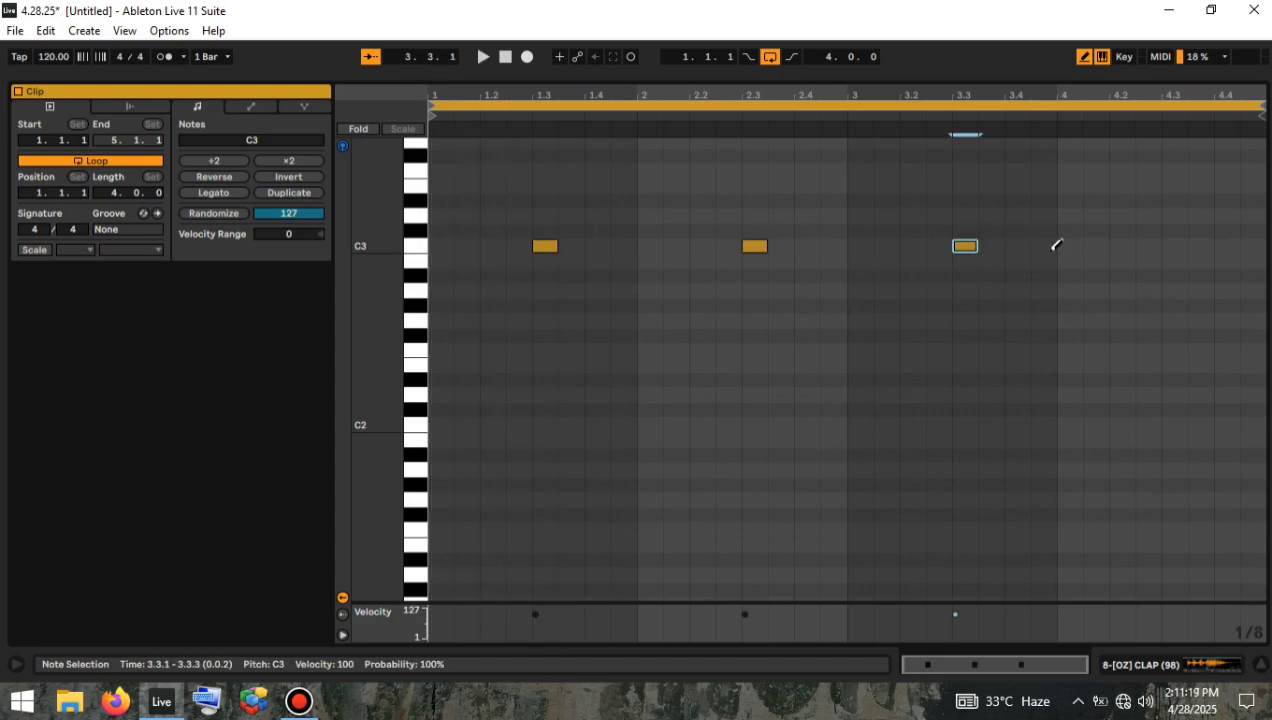
key("space")
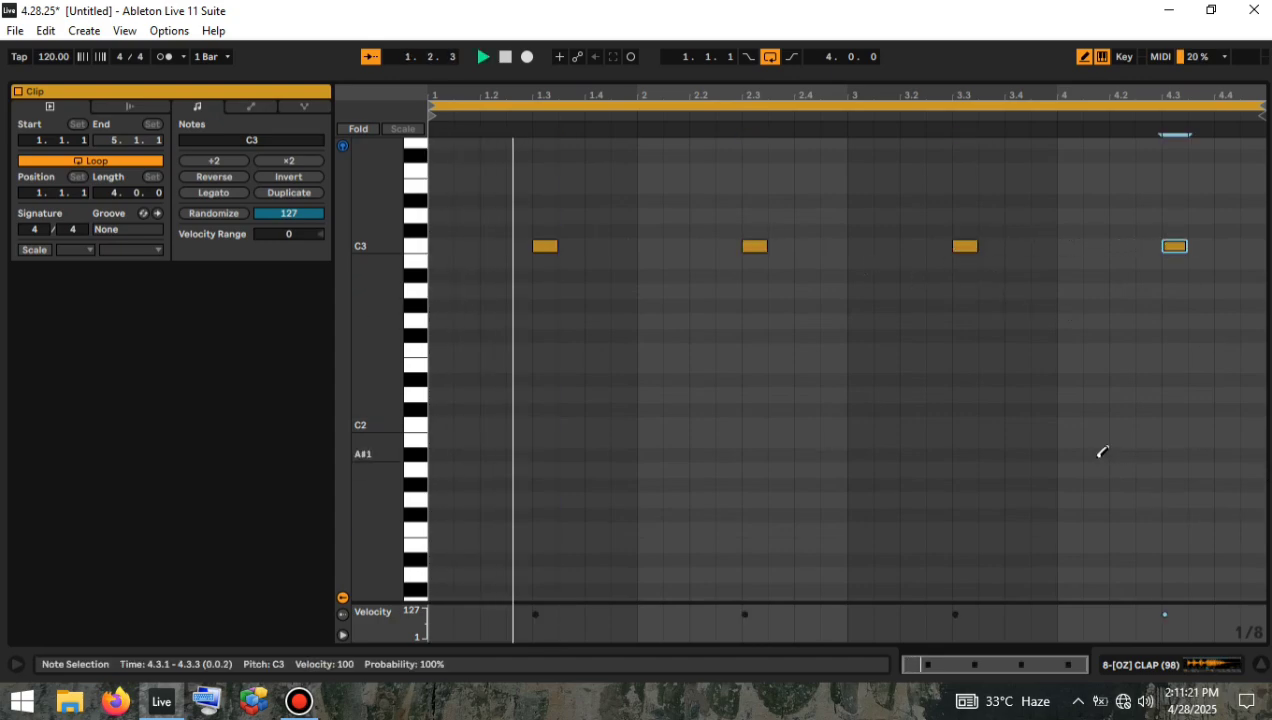
Return to the arrangement, reopen the closed-hat clip and set its note grid to 1/16.
left_click(1262, 664)
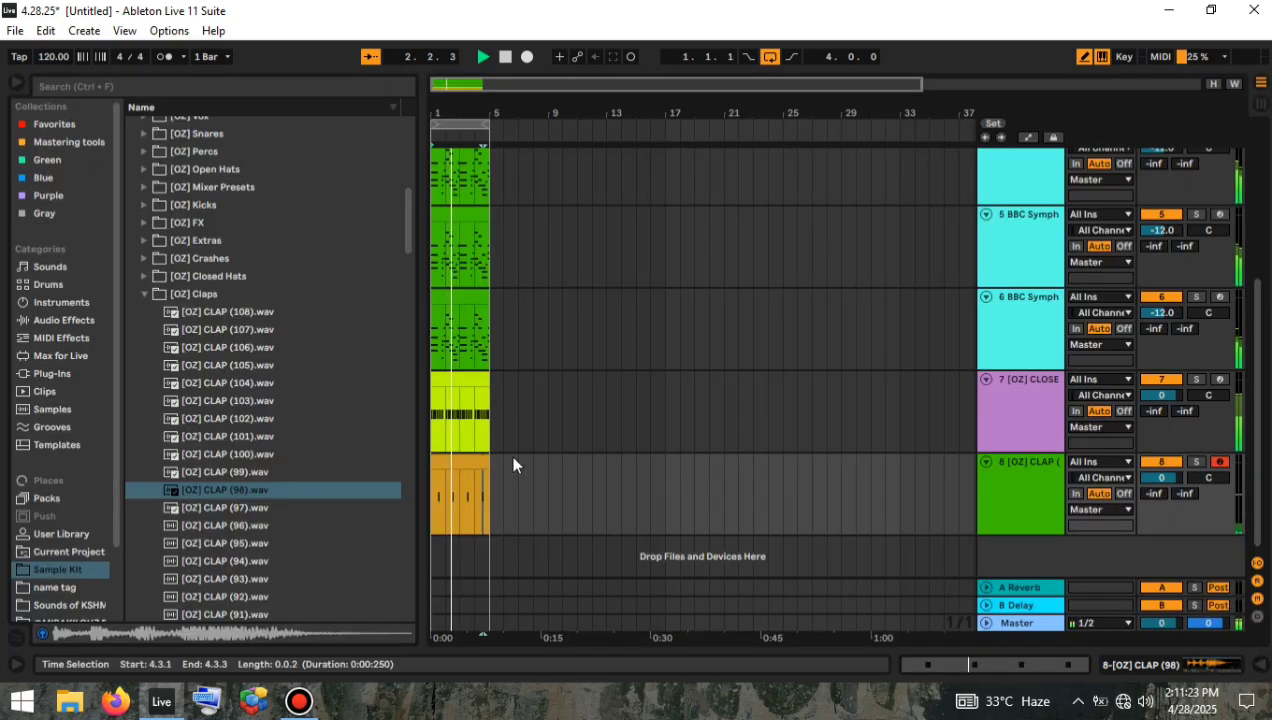
left_click(462, 463)
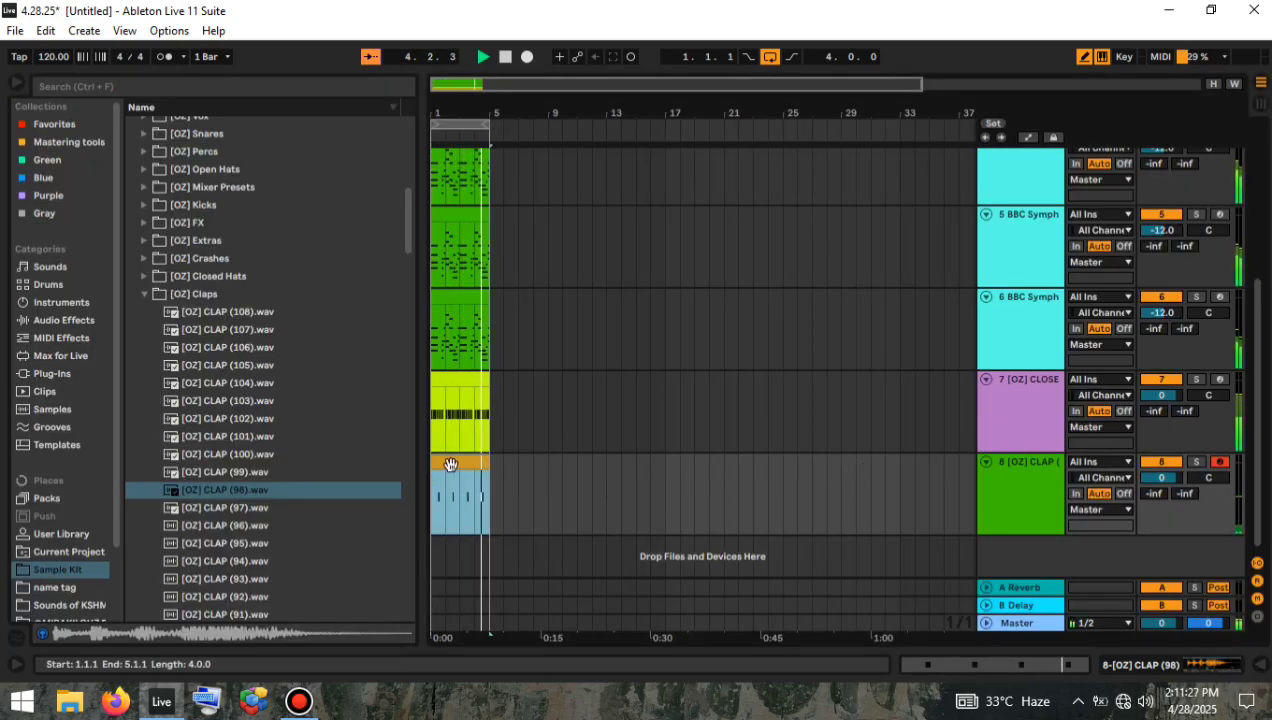
right_click(1007, 549)
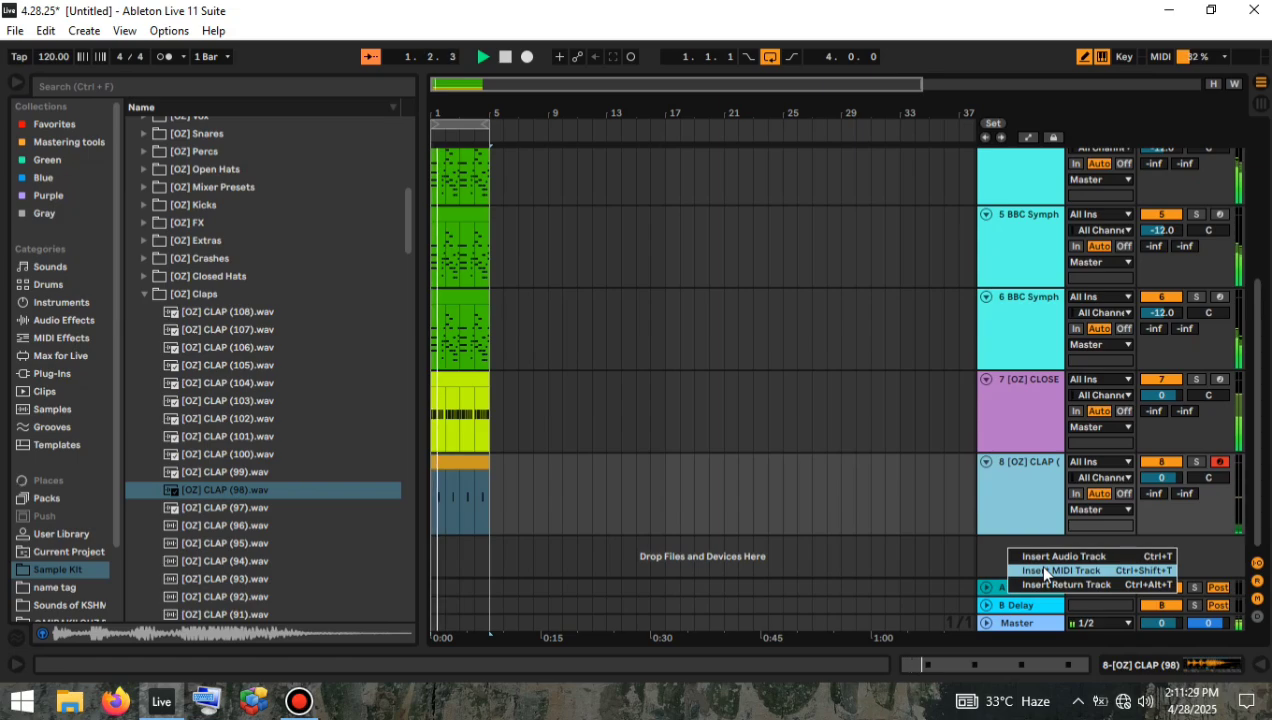
left_click(463, 384)
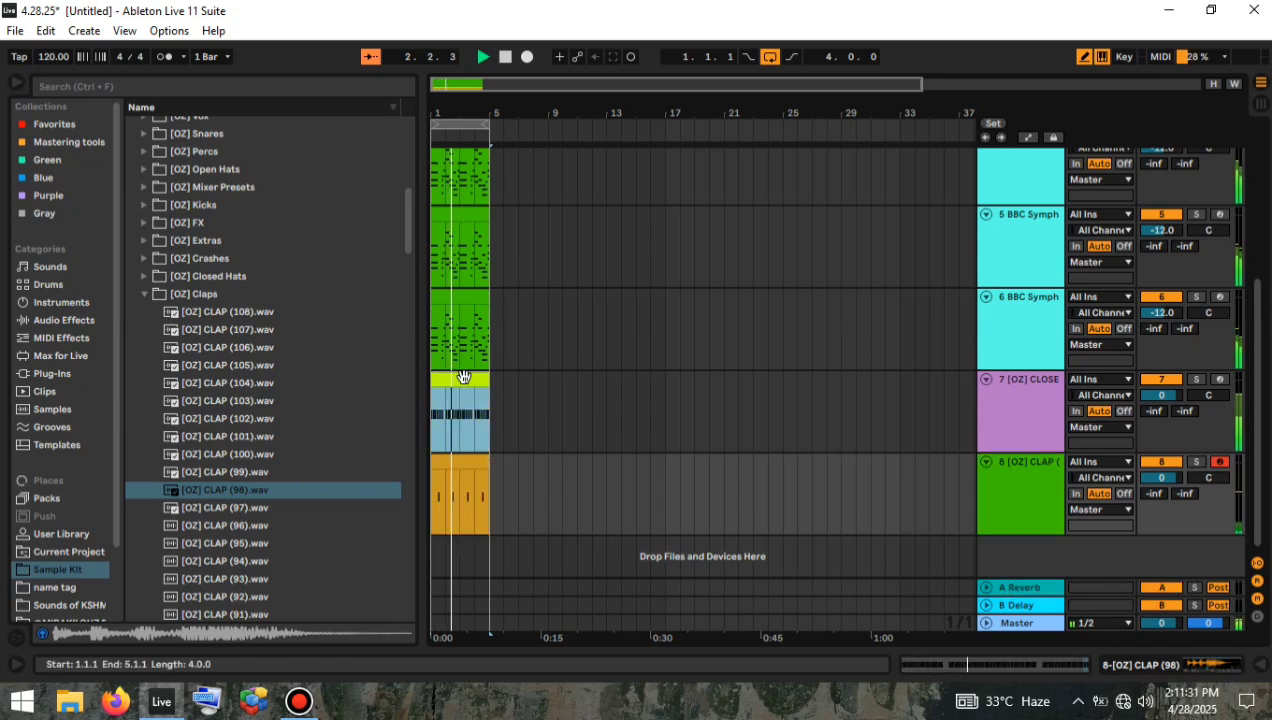
double_click(449, 376)
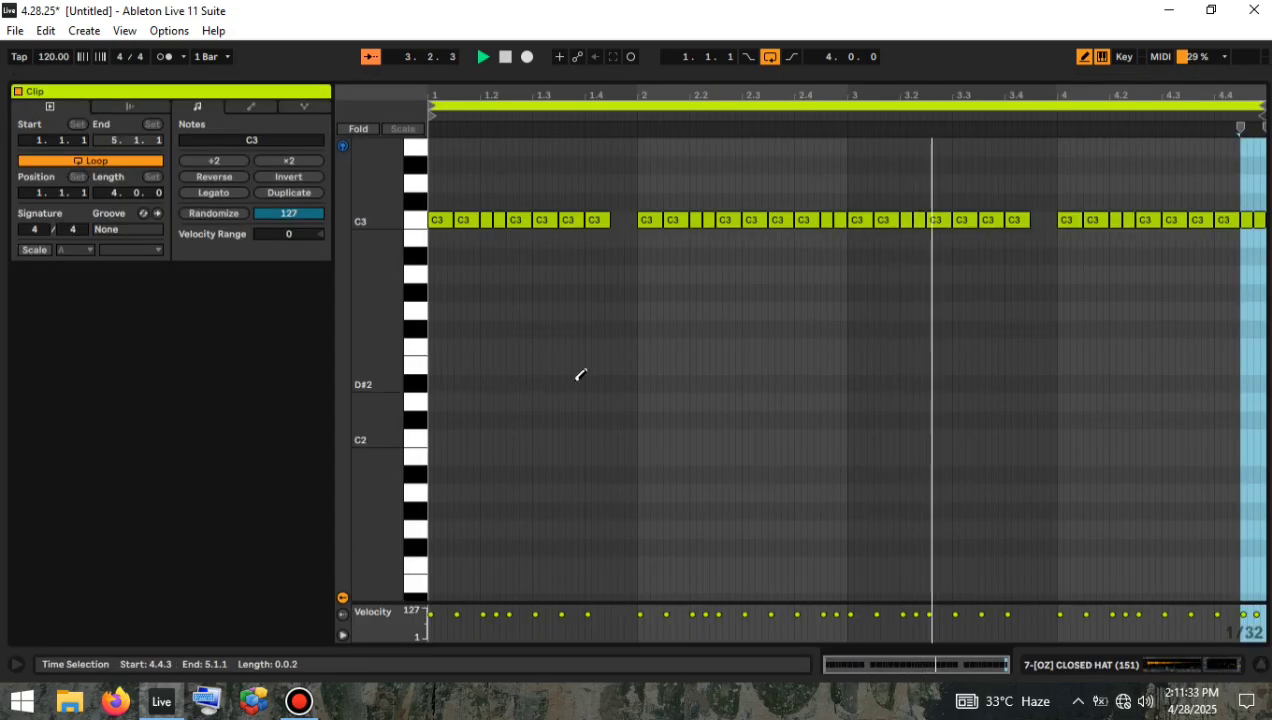
right_click(470, 277)
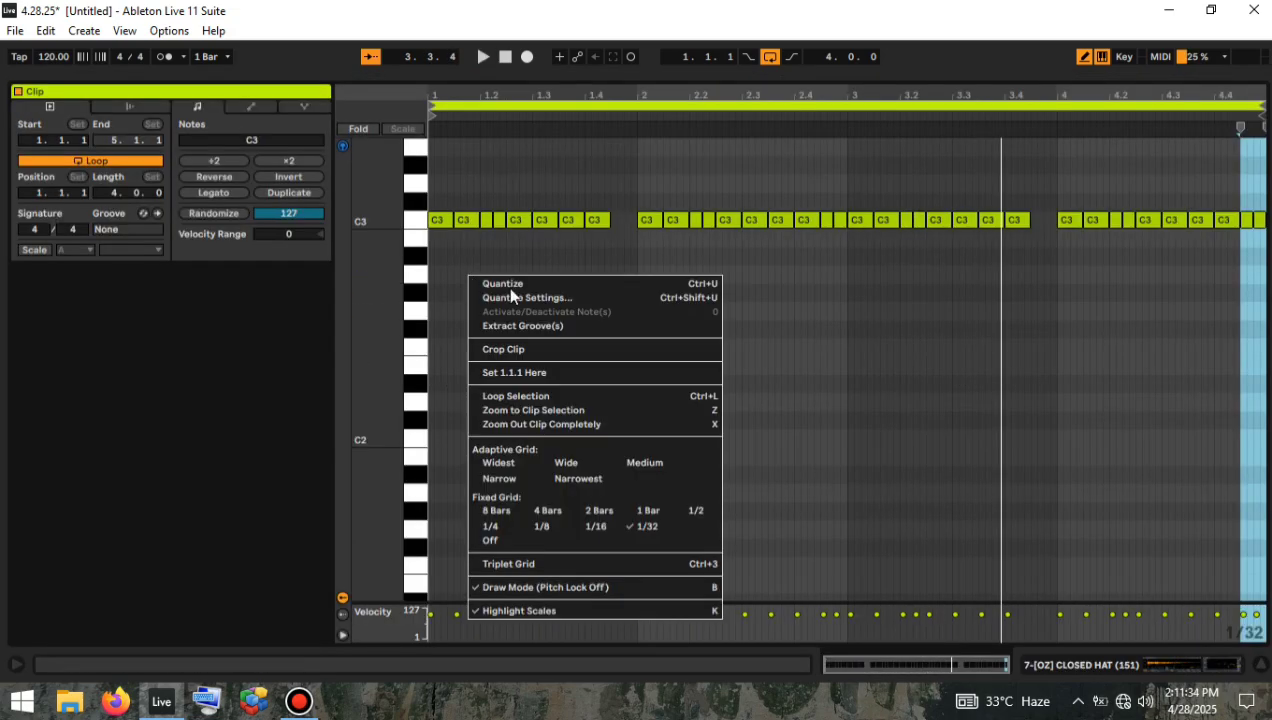
left_click(592, 527)
right_click(516, 398)
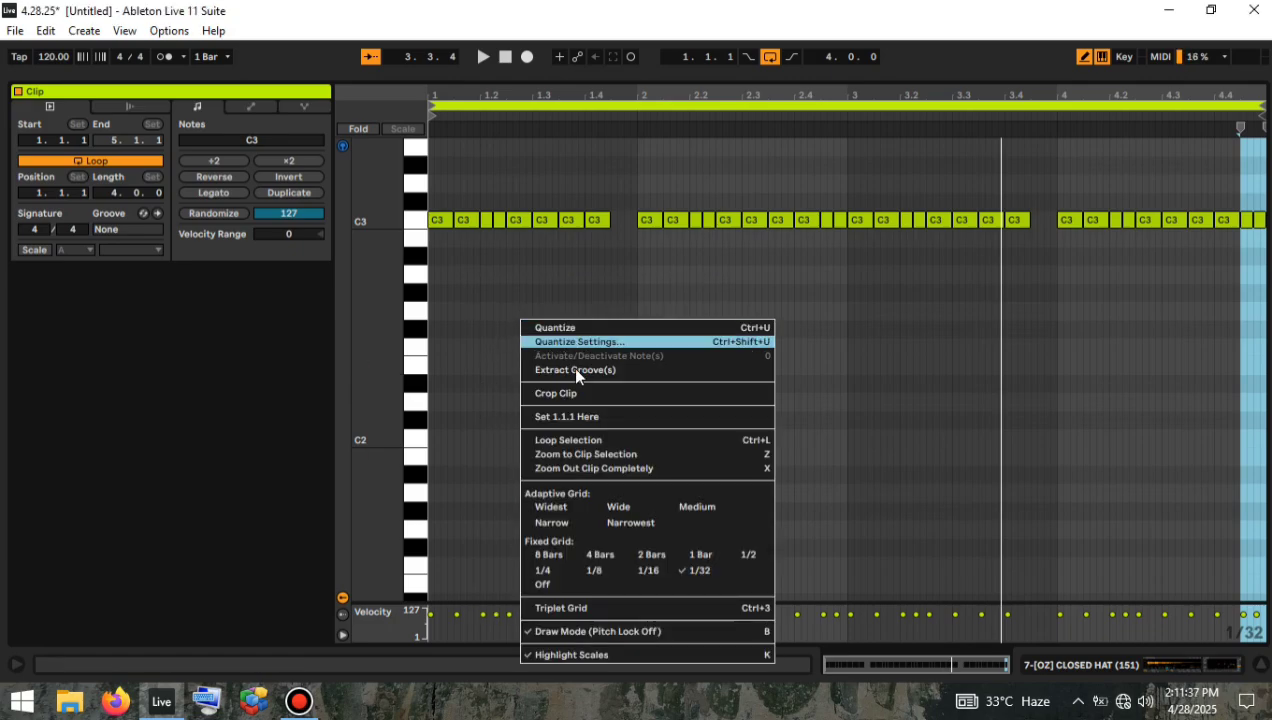
left_click(590, 571)
right_click(522, 288)
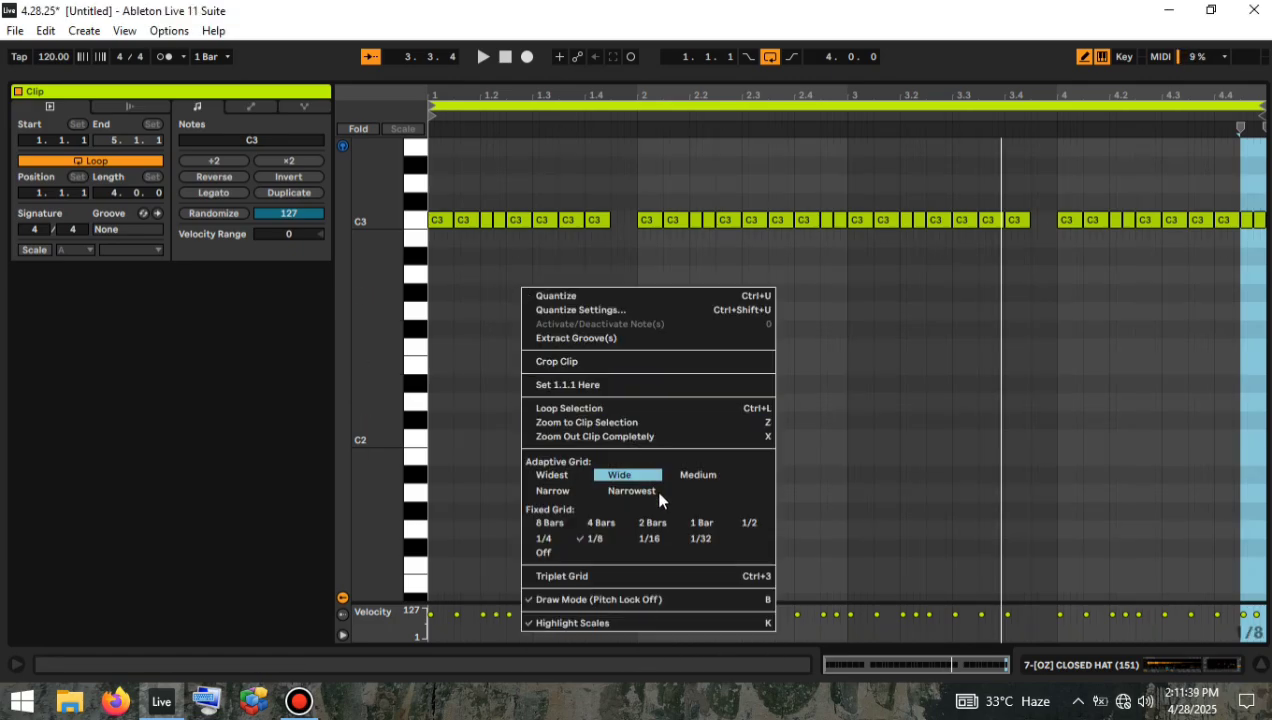
left_click(646, 540)
Add a sixteenth note at 1.1.4 in the hat clip and transpose it down to E2 during playback.
left_click(478, 274)
key("space")
key("Down")
key("Down")
key("Down")
key("Down")
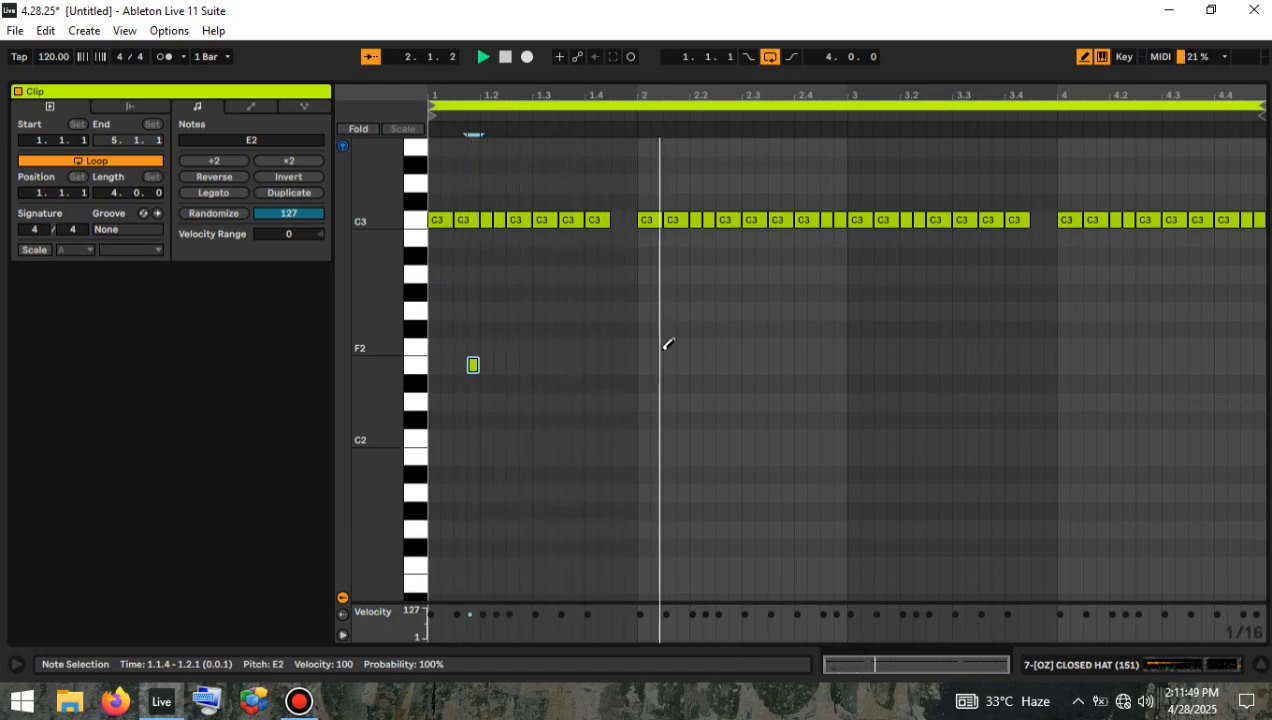
Draw four B3 thirty-second notes from 3.4.3 up to bar 4 and play the hat pattern.
scroll(700, 320, "up", 2)
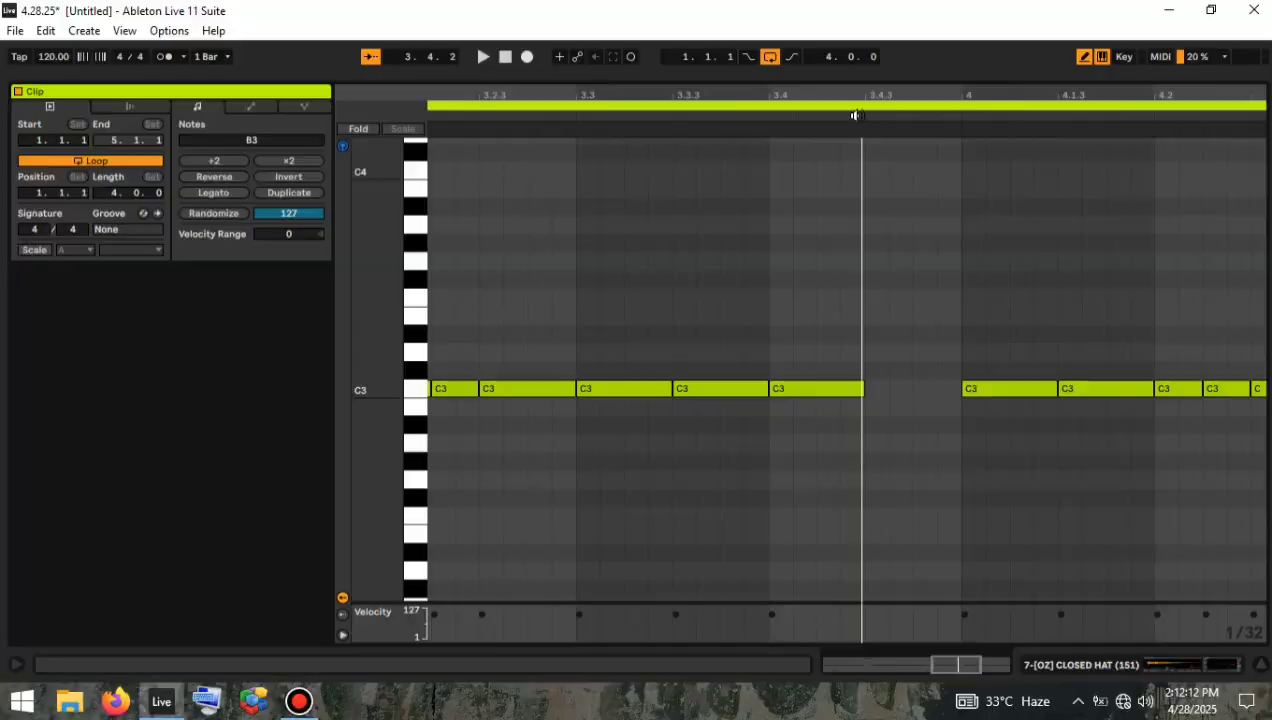
left_click_drag(861, 96, 869, 22)
left_click_drag(988, 95, 988, 135)
scroll(1003, 172, "up", 5)
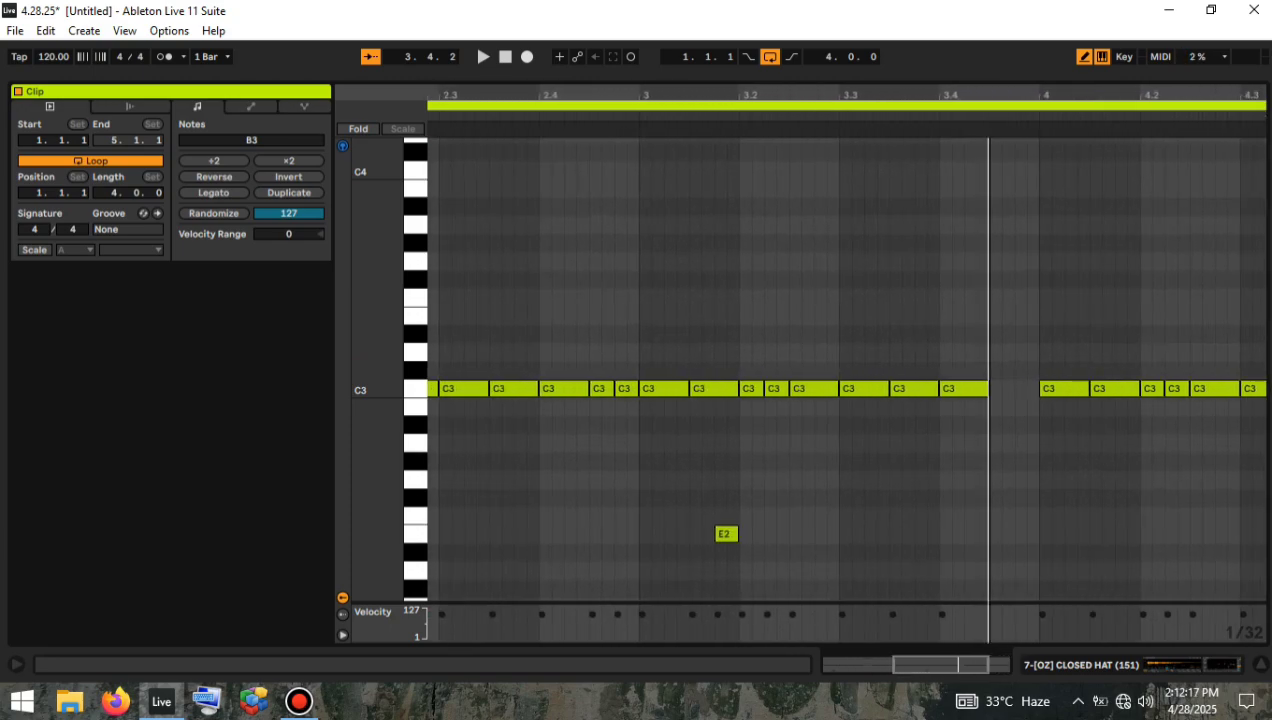
left_click_drag(1007, 186, 1050, 188)
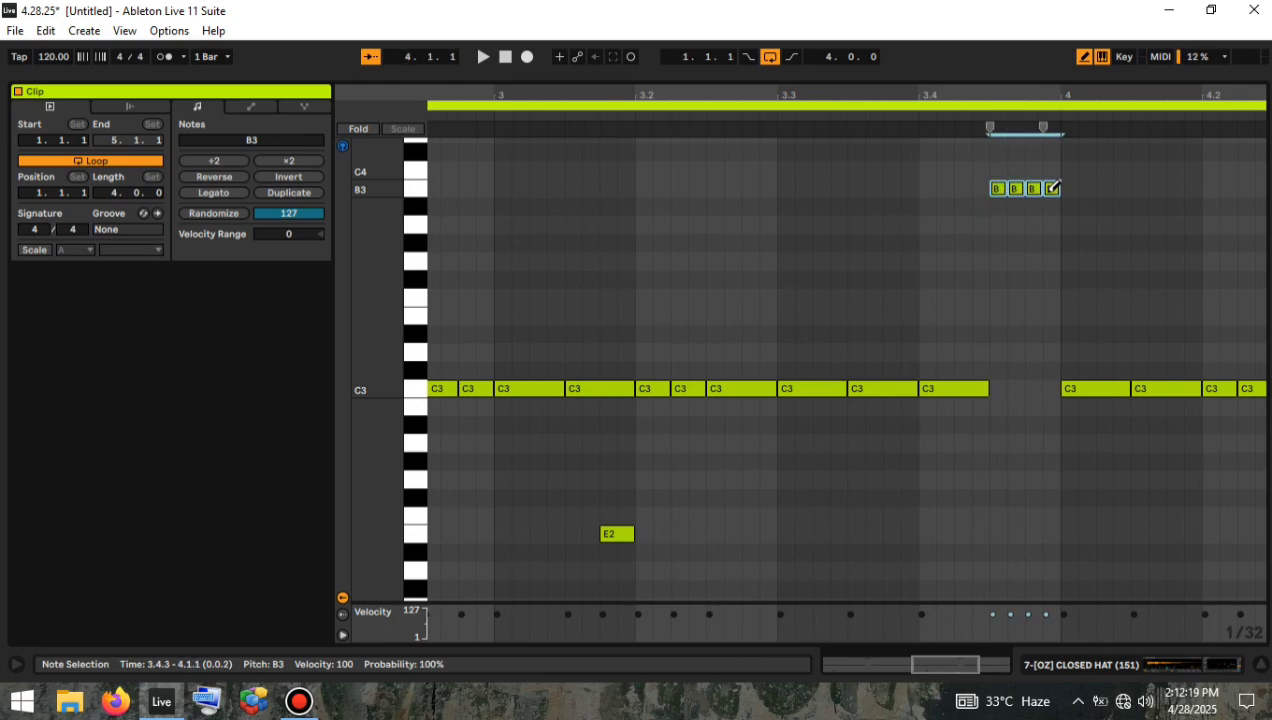
key("space")
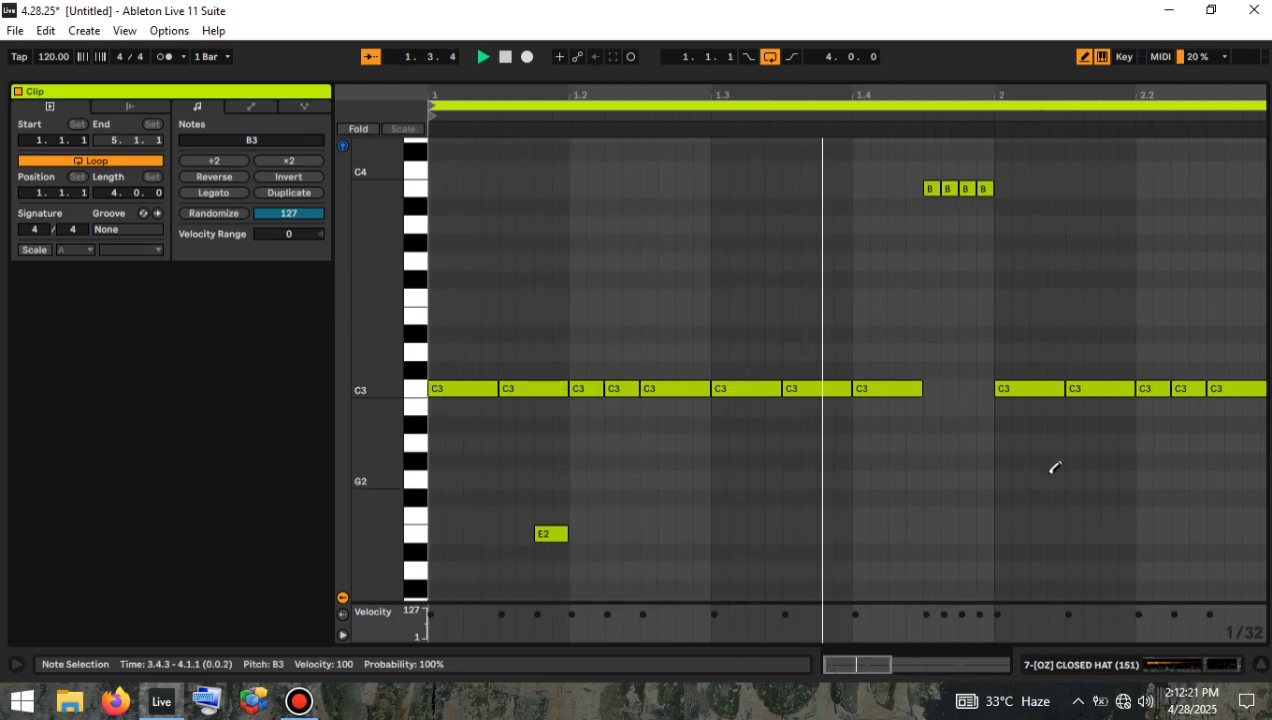
Turn off Draw Mode and taper the velocities of the B3 rolls at the ends of bars 1 and 3 down to 66.
key("b")
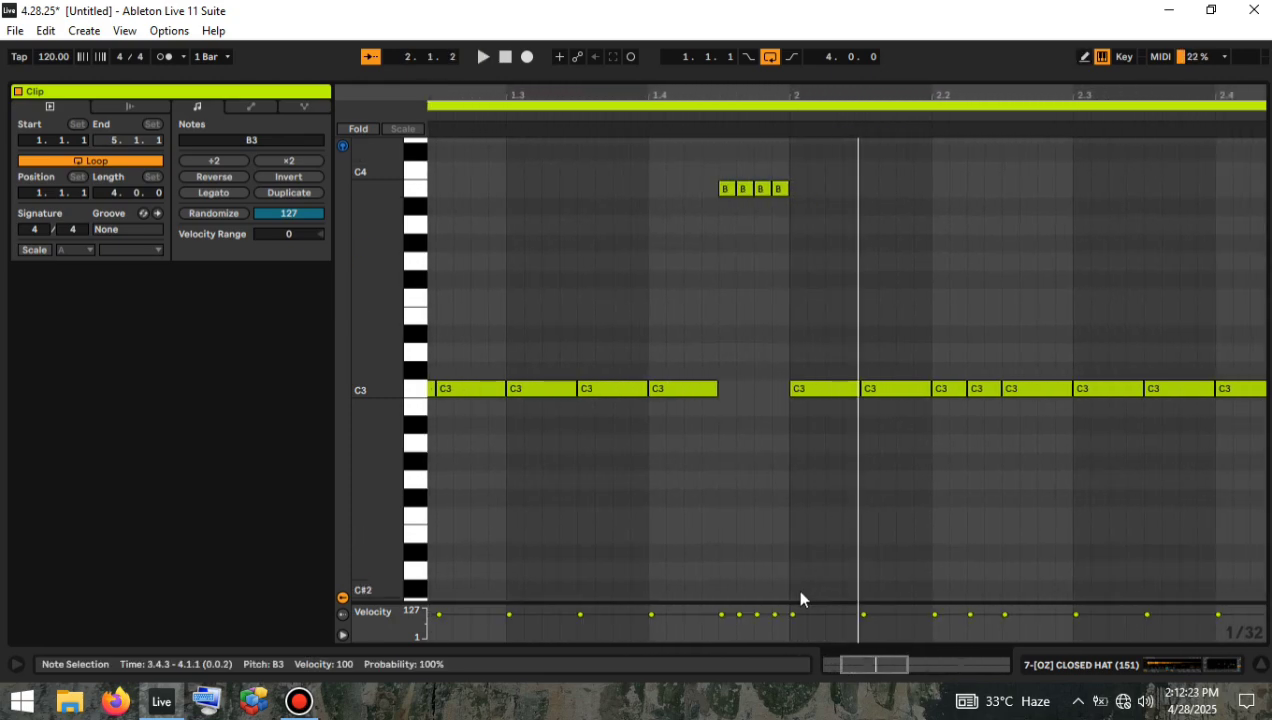
left_click_drag(739, 614, 739, 630)
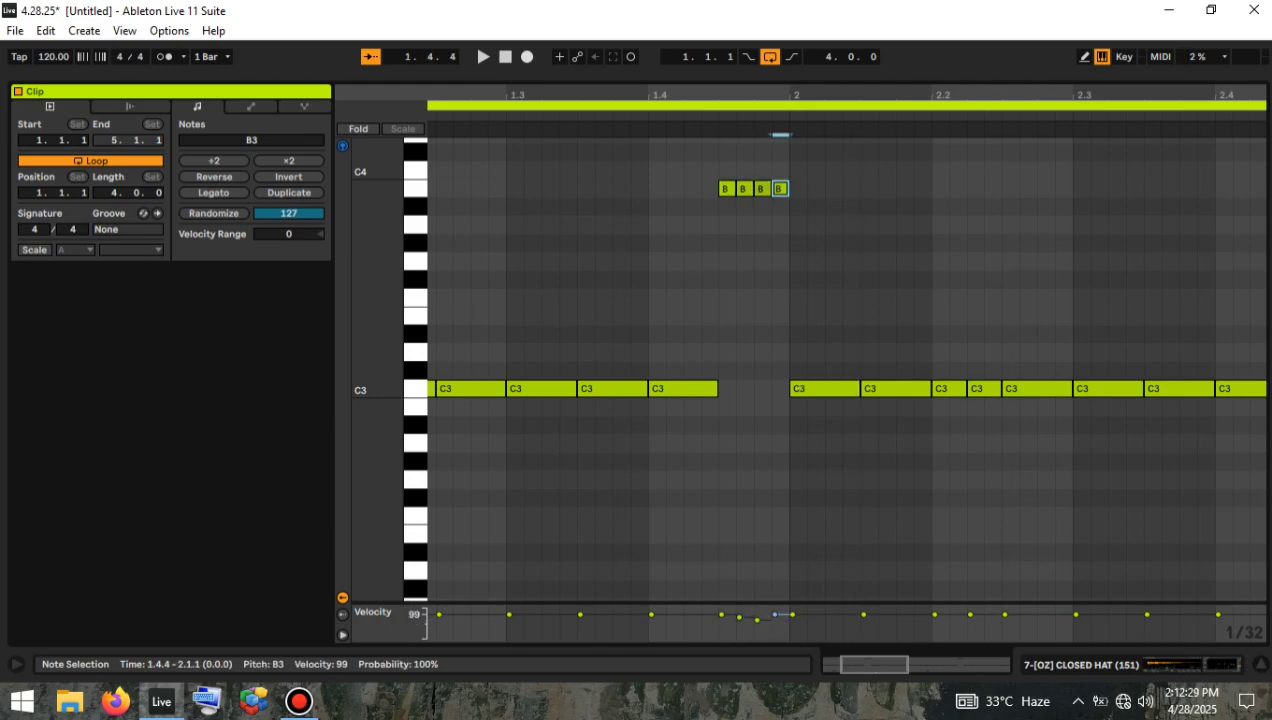
key("space")
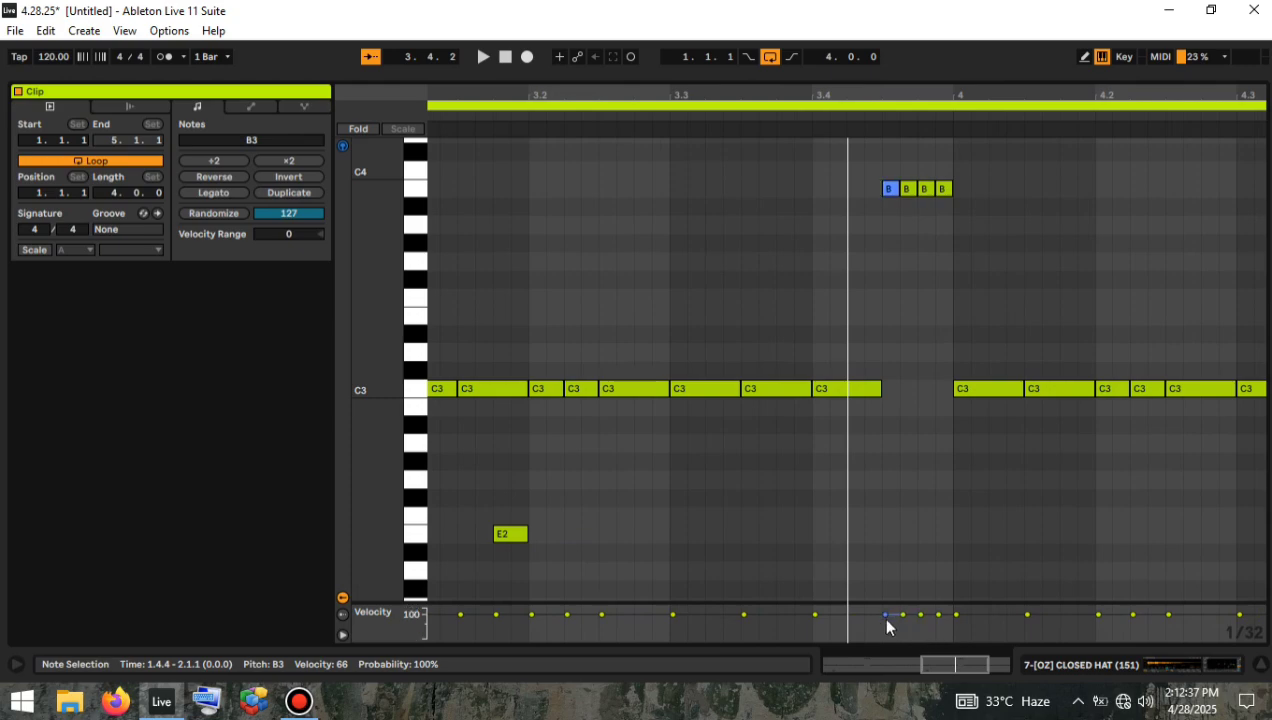
left_click_drag(888, 616, 888, 618)
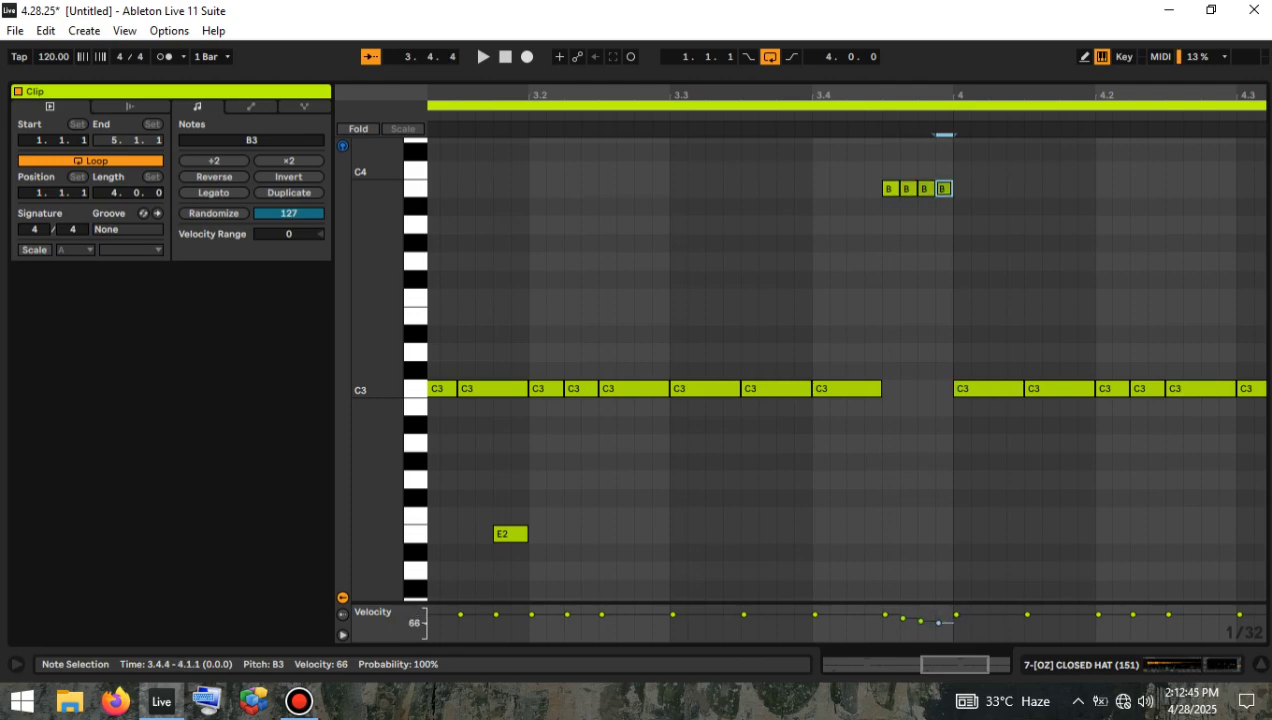
left_click_drag(848, 254, 986, 165)
left_click(988, 165)
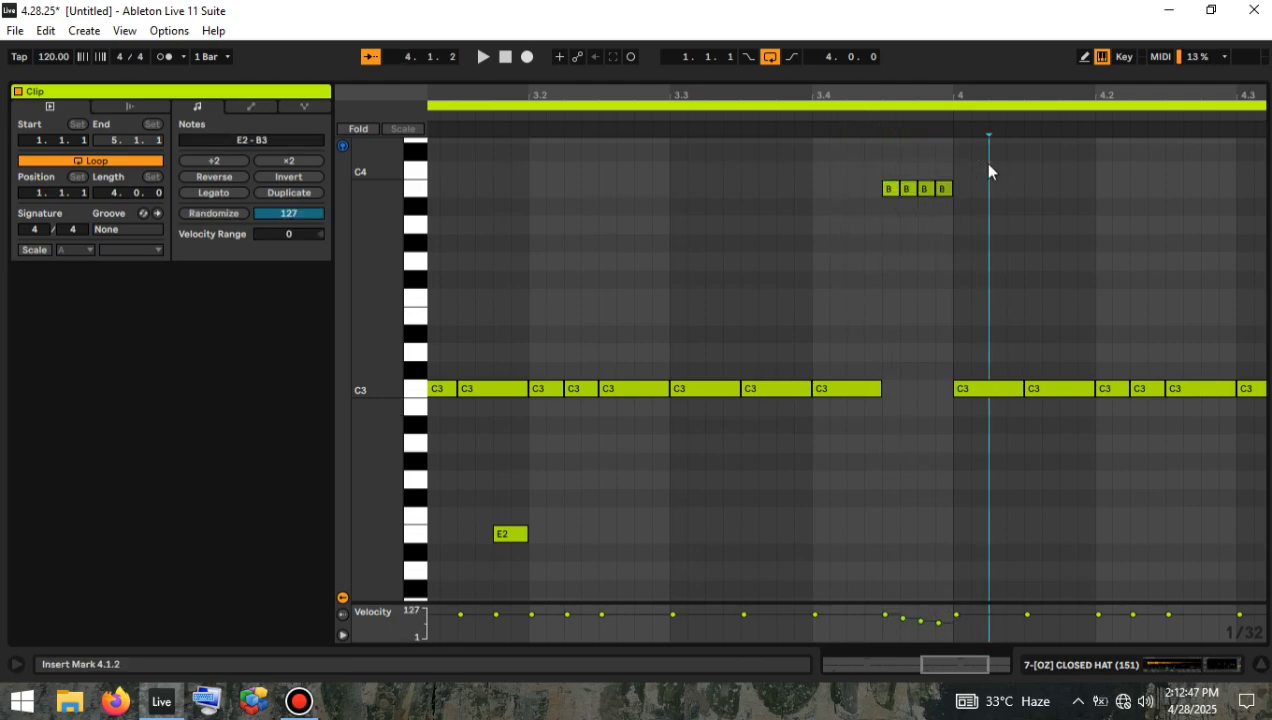
key("shift+Left")
key("shift+Left")
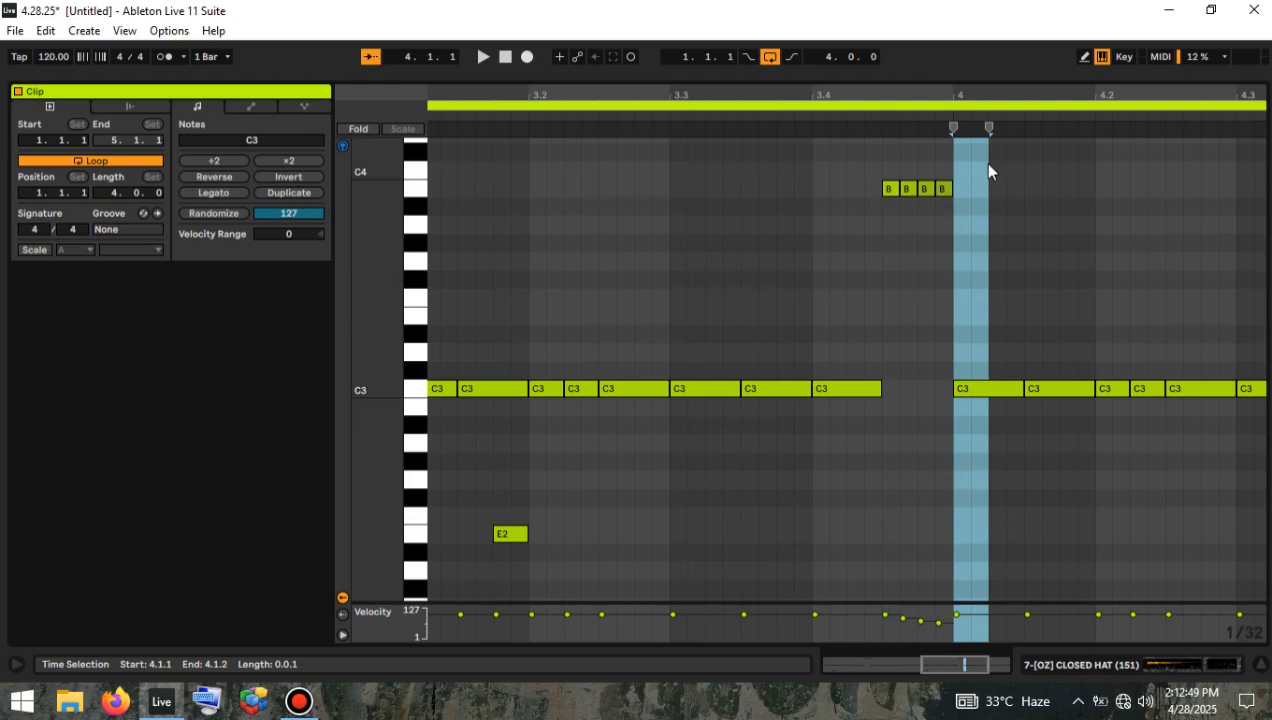
Transpose the four B3 roll notes at the end of bar 3 down one octave to B2.
left_click(898, 221)
left_click_drag(848, 236, 972, 116)
key("shift+Down")
key("shift+Down")
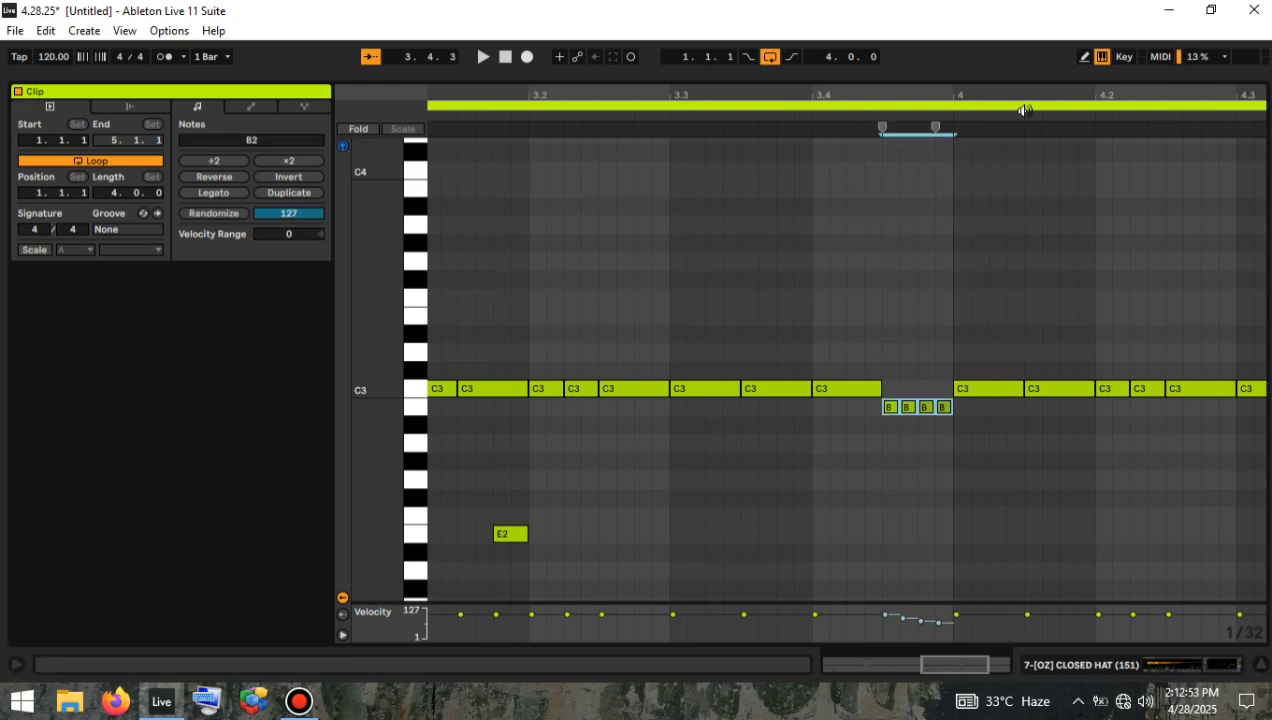
Play the loop and insert a new MIDI track below the clap track.
key("space")
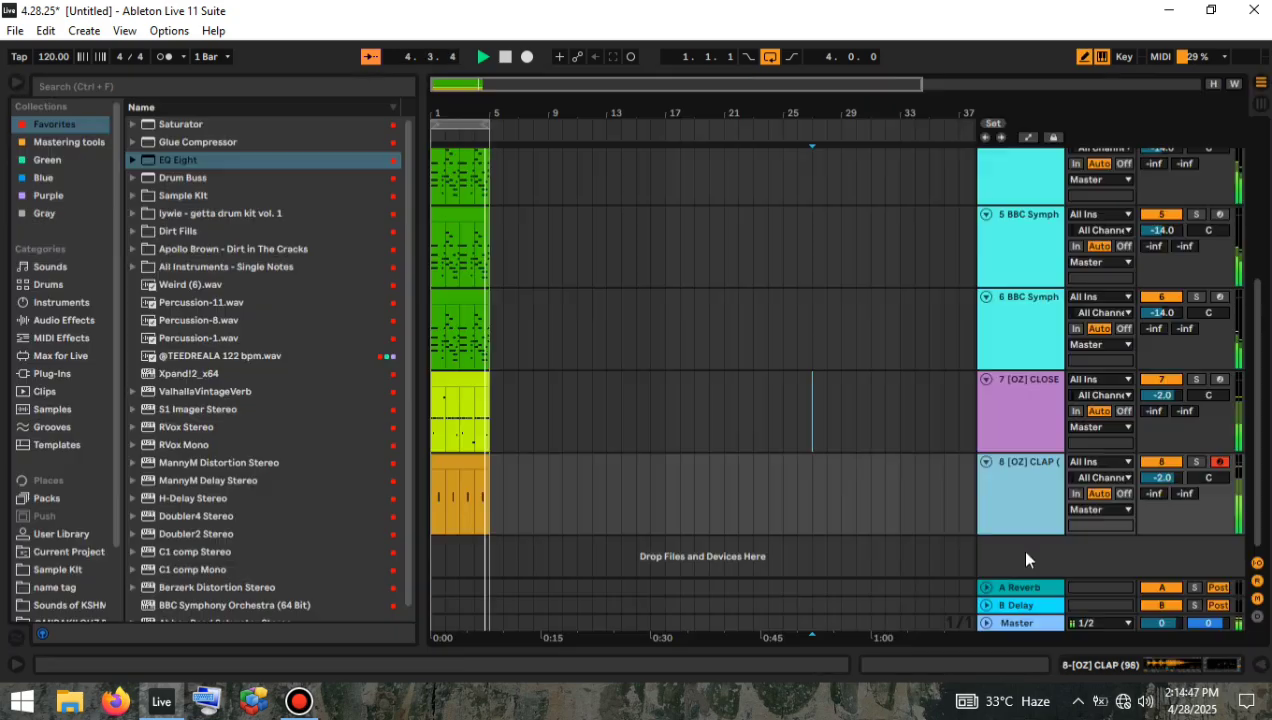
right_click(1019, 548)
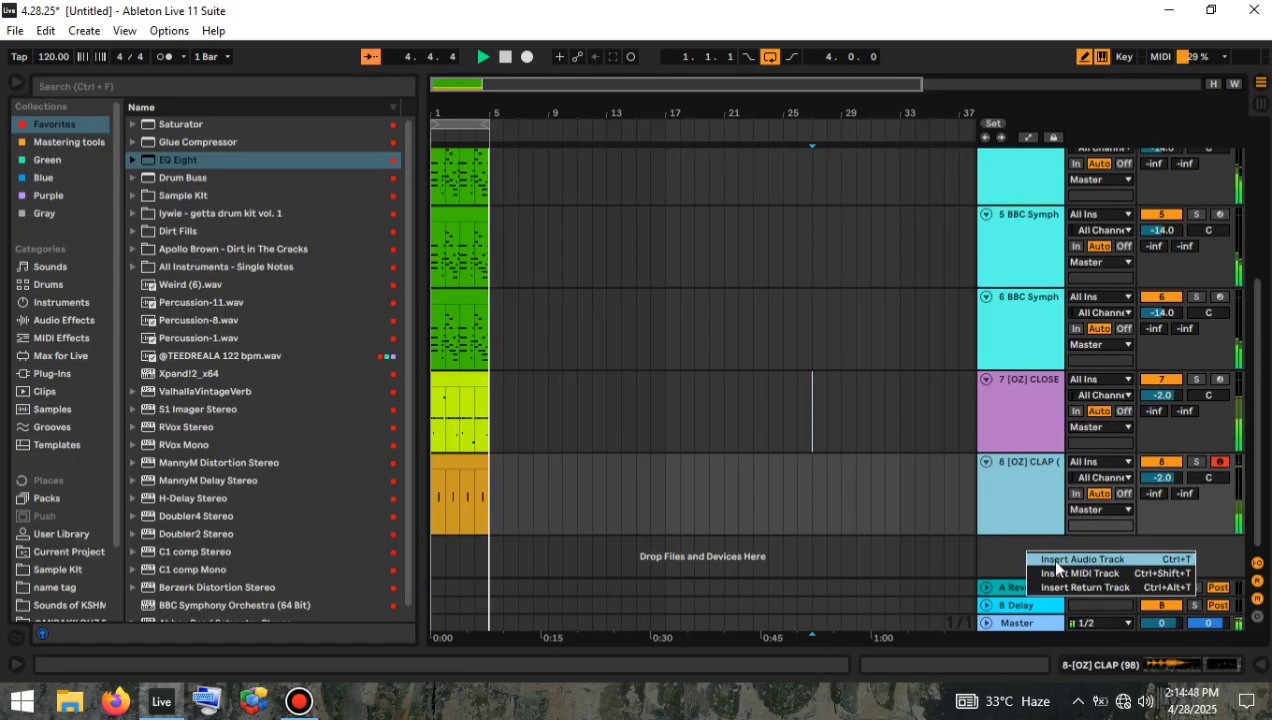
left_click(1005, 522)
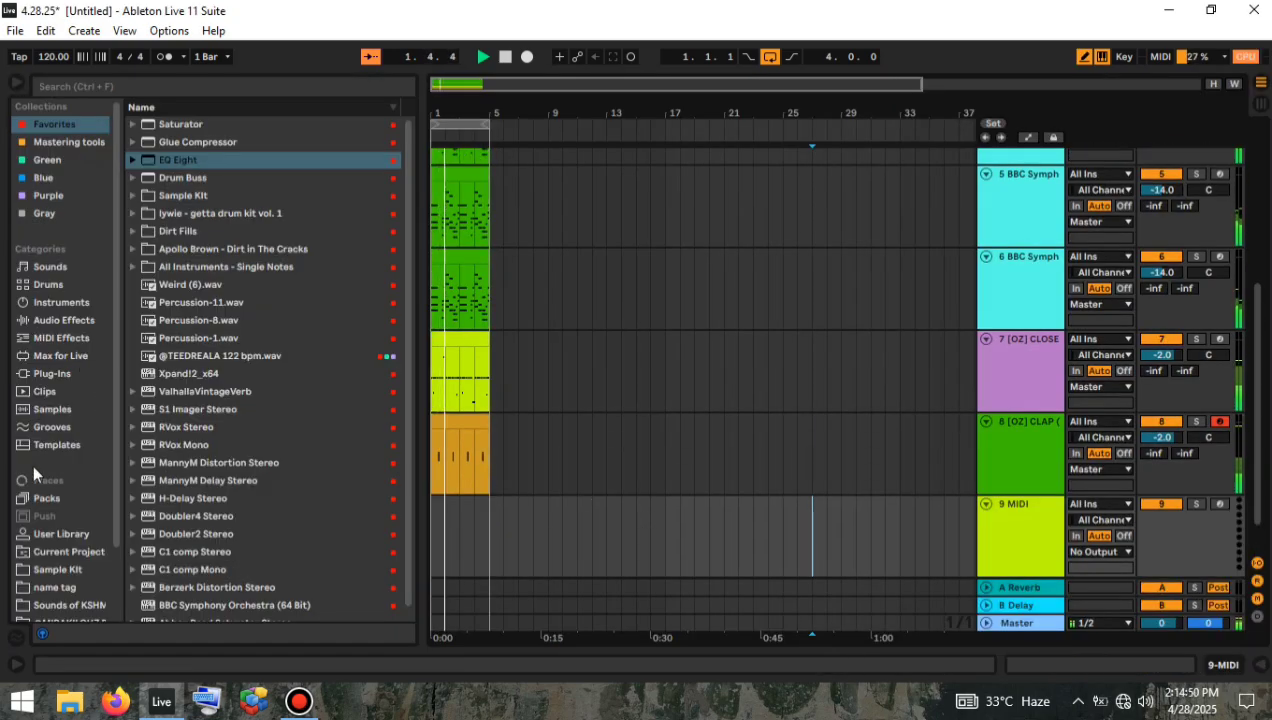
Browse the Open Hats folder of the OZ drum kit in Sample Kit and audition open hats 82 and 81.
left_click(68, 572)
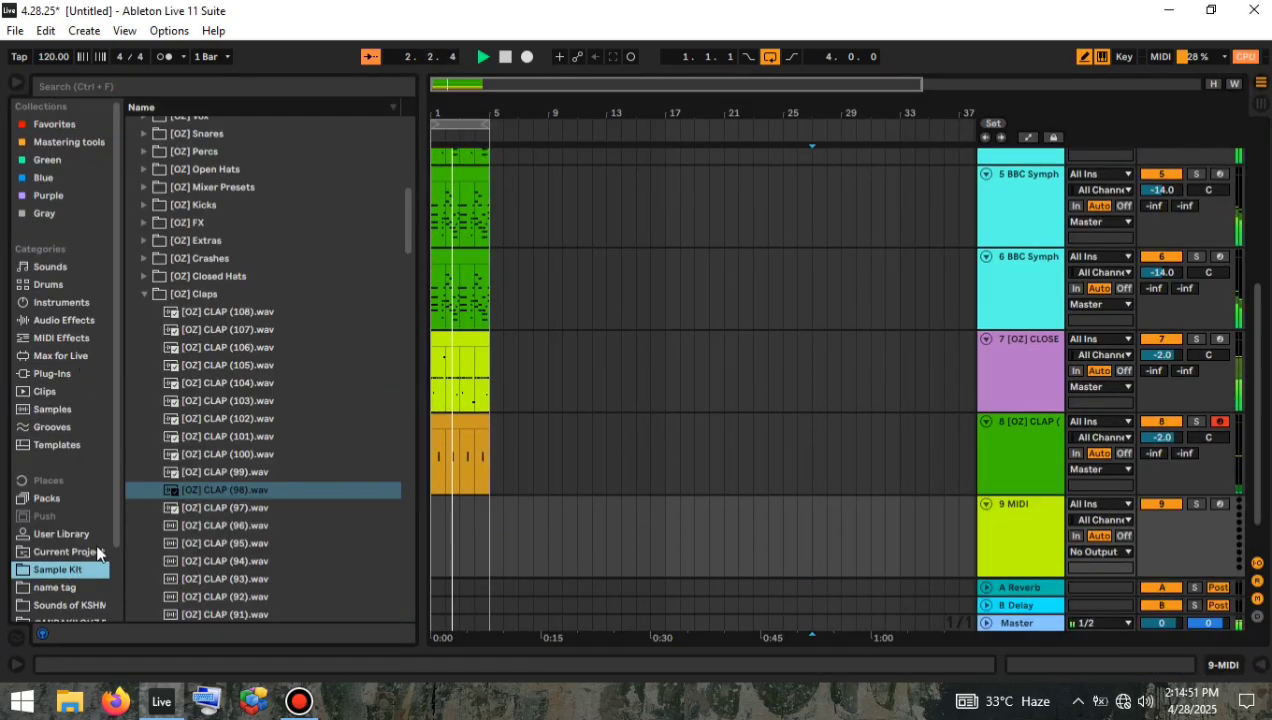
left_click(145, 294)
scroll(140, 285, "up", 2)
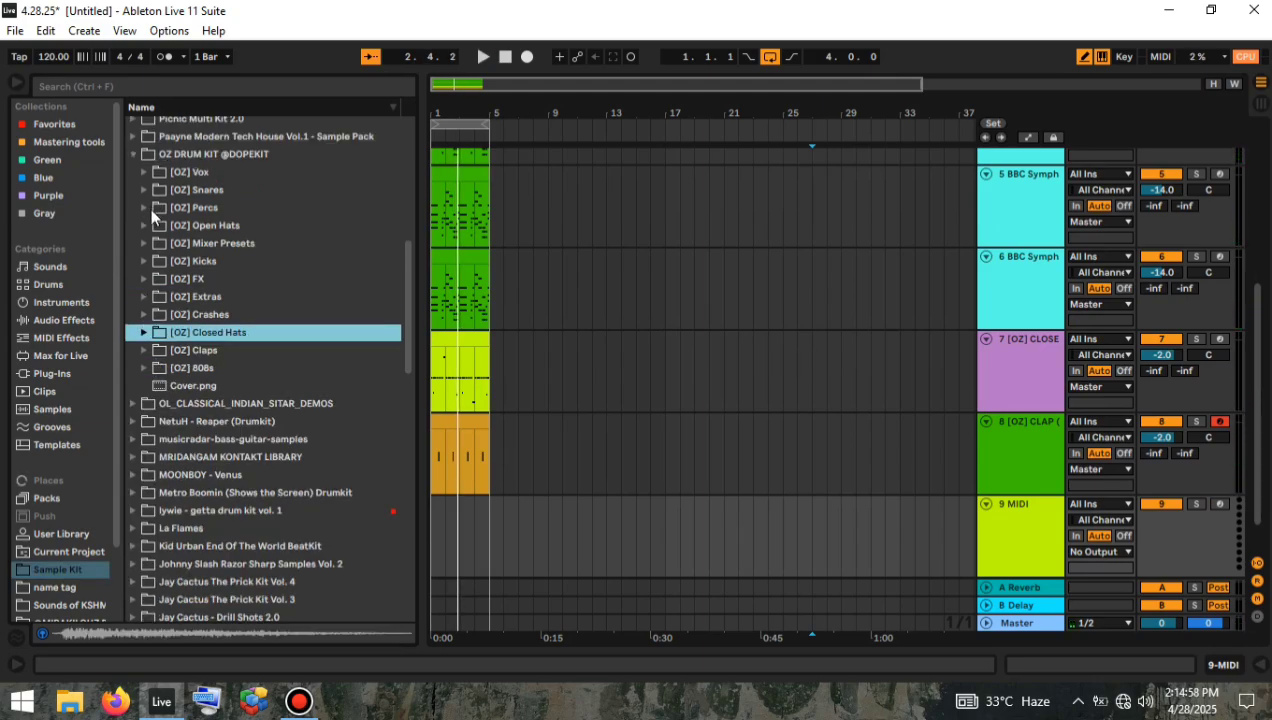
left_click(145, 226)
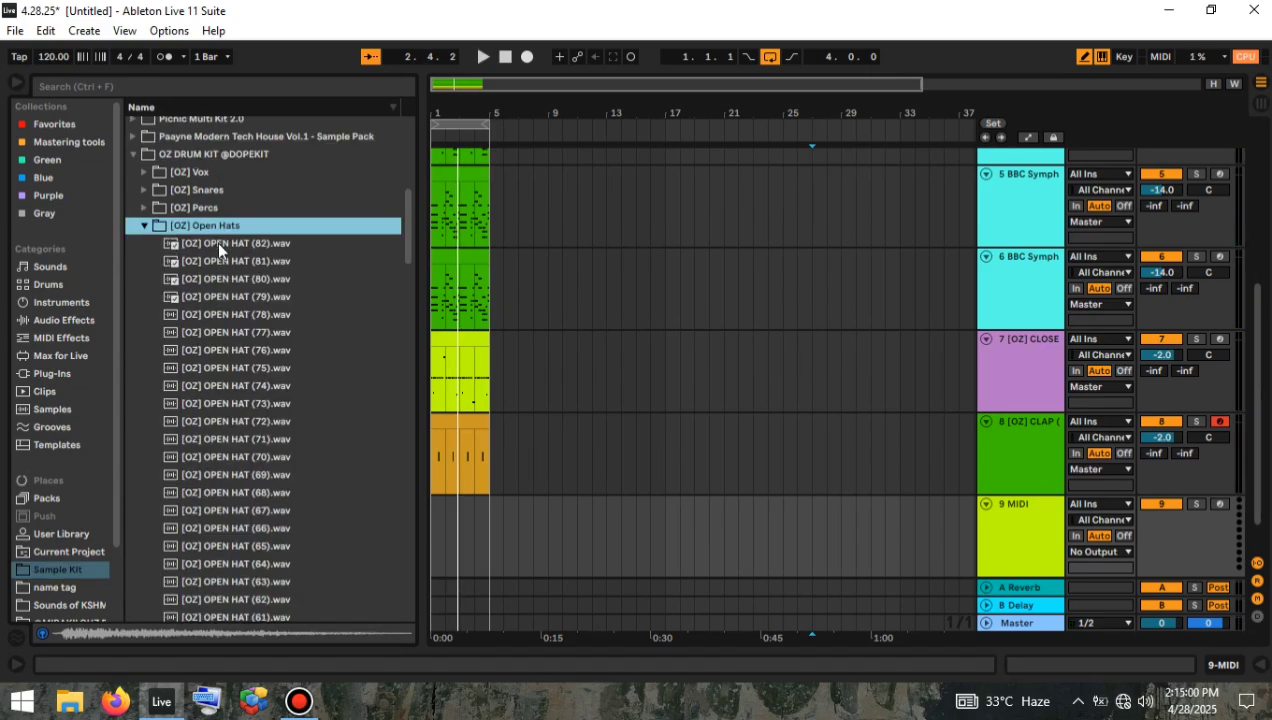
left_click(217, 243)
left_click(226, 261)
left_click(248, 245)
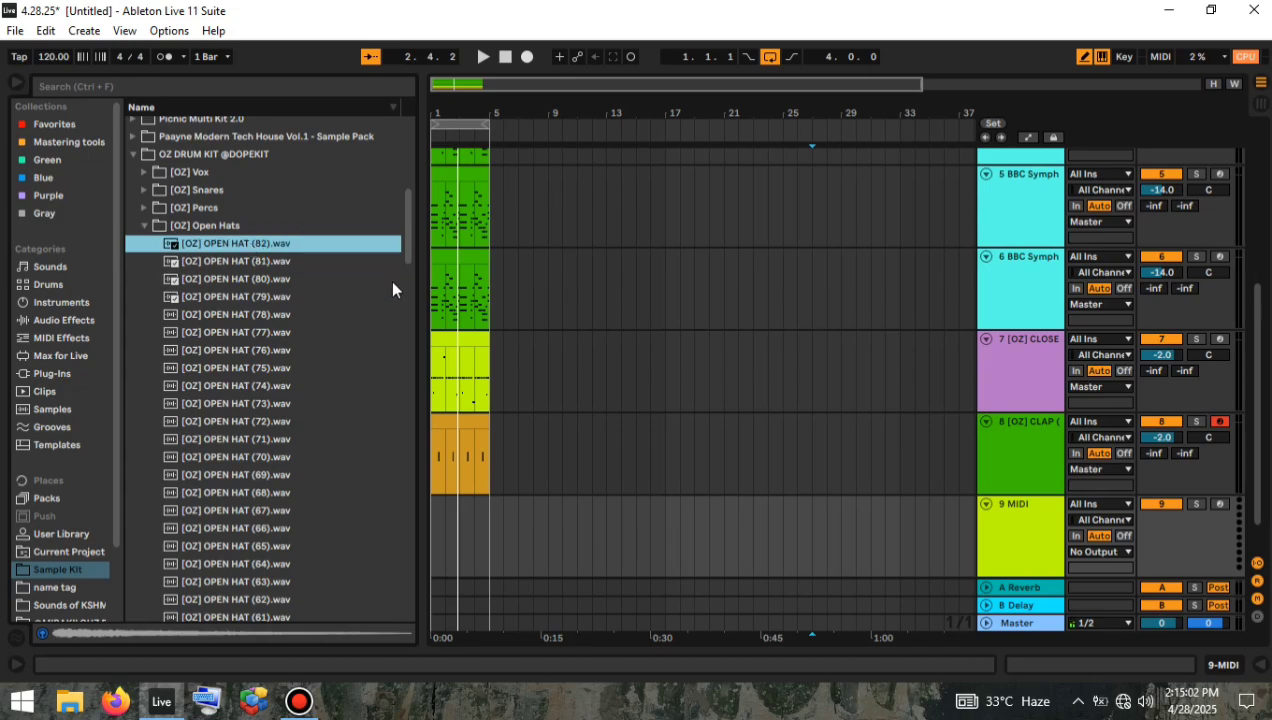
Load [OZ] OPEN HAT (82).wav onto the new MIDI track, then insert an empty MIDI clip over bars 1 to 4 and open it.
left_click(812, 532)
left_click_drag(248, 244, 442, 546)
right_click(487, 533)
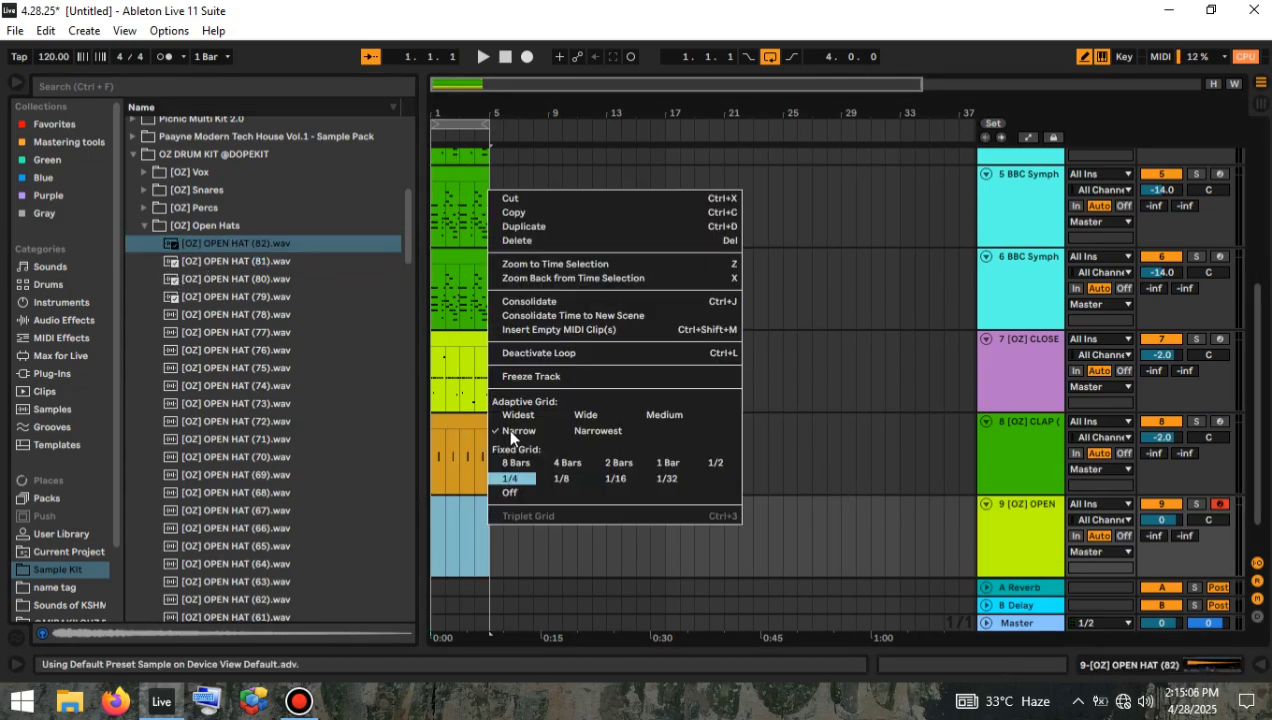
left_click(548, 329)
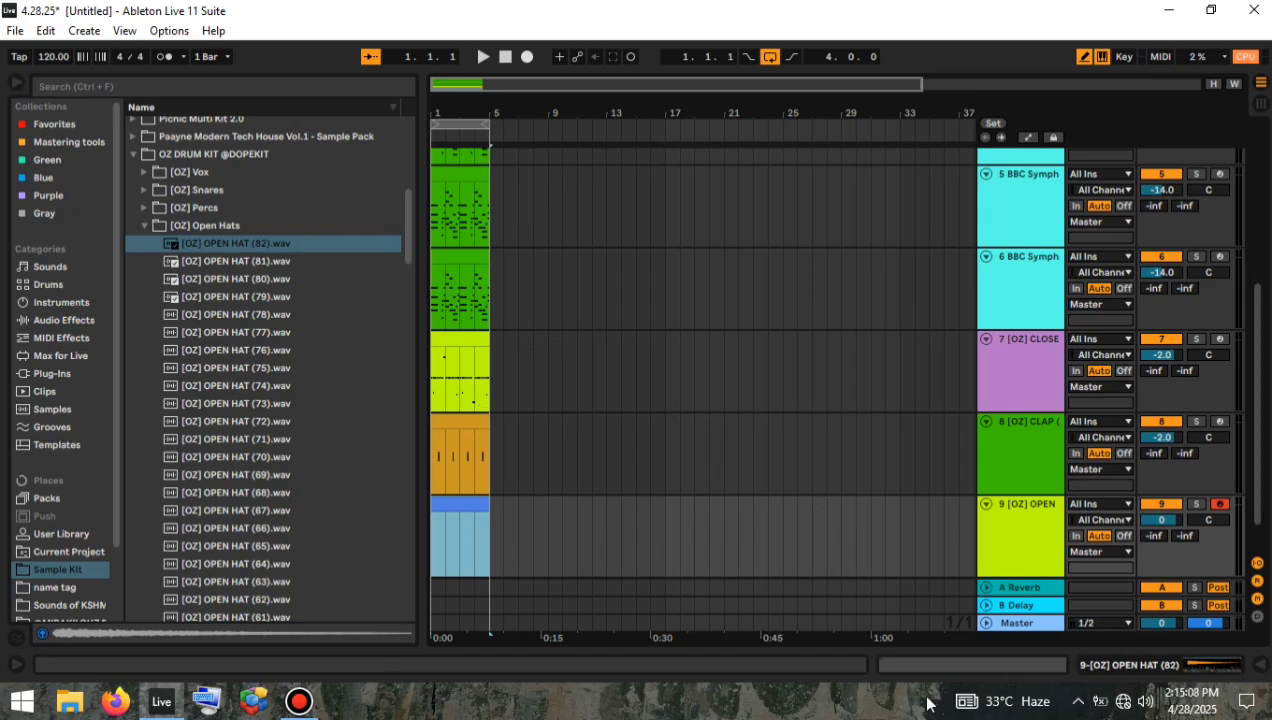
left_click(944, 659)
left_click_drag(375, 244, 402, 383)
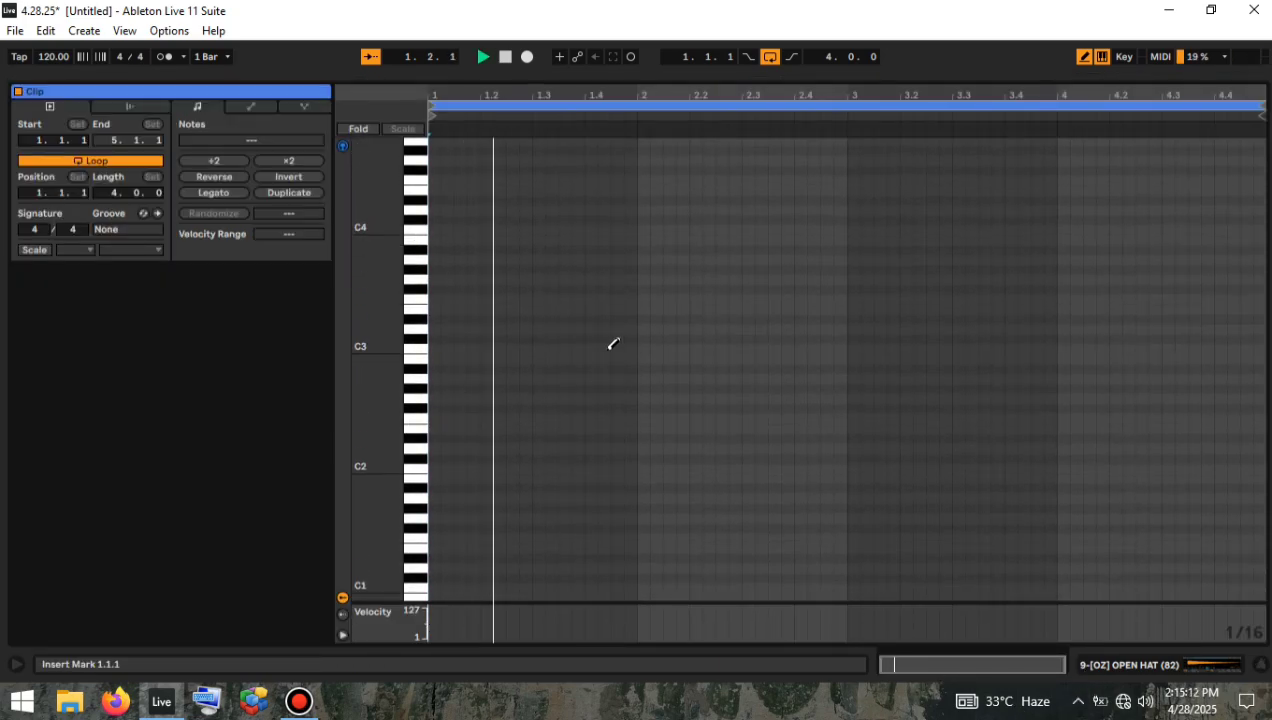
Draw C3 open-hat notes two sixteenths long at 1.2.3 and 3.2.3, play the pattern and return to the arrangement.
key("space")
left_click(513, 348)
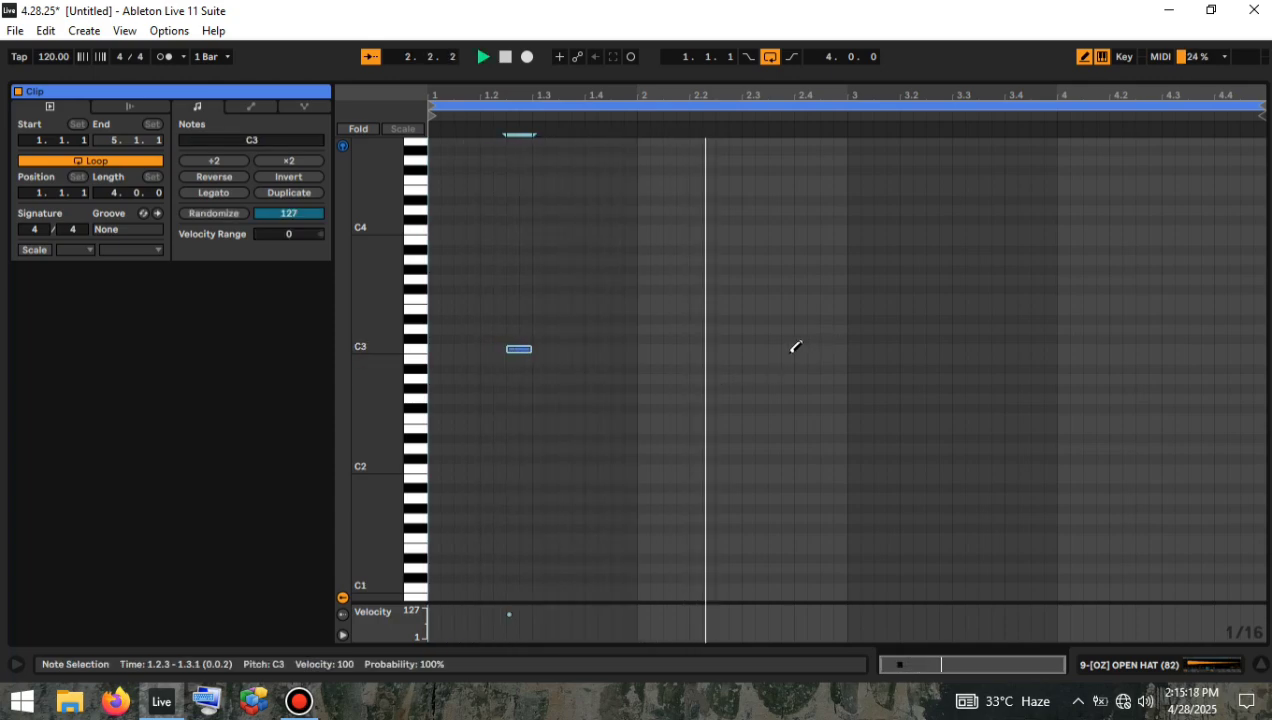
key("space")
left_click(932, 349)
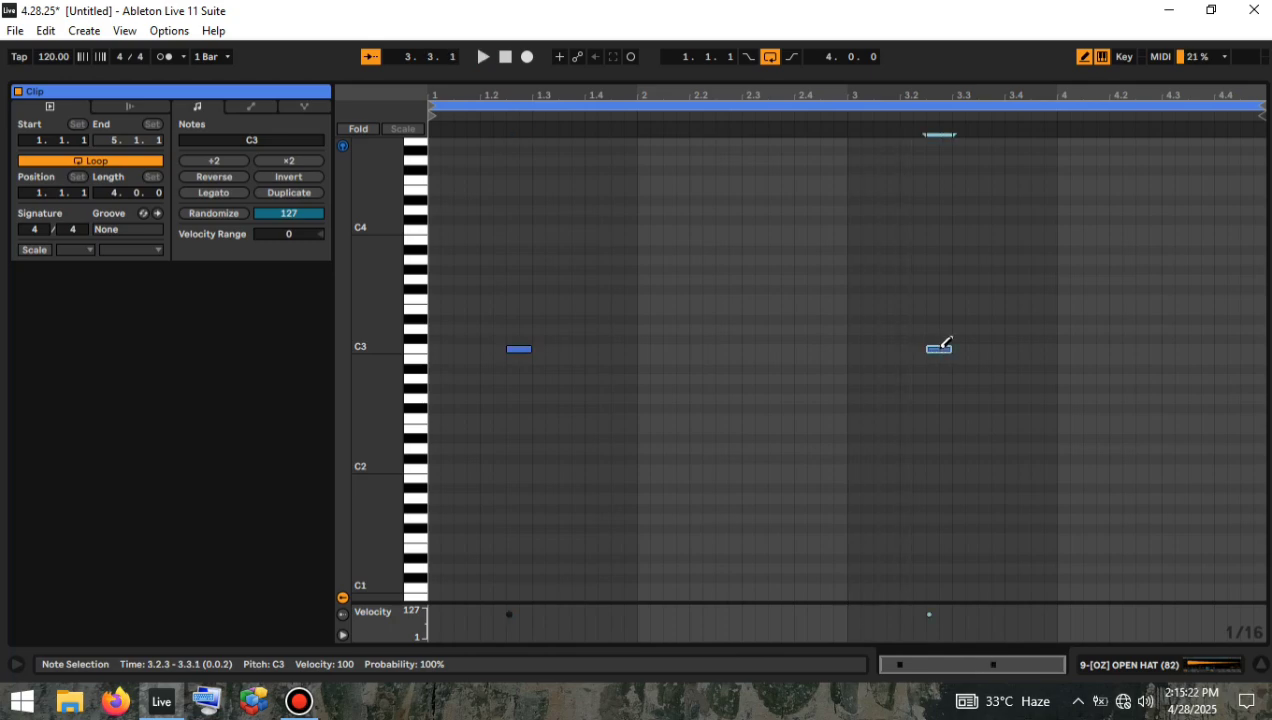
key("space")
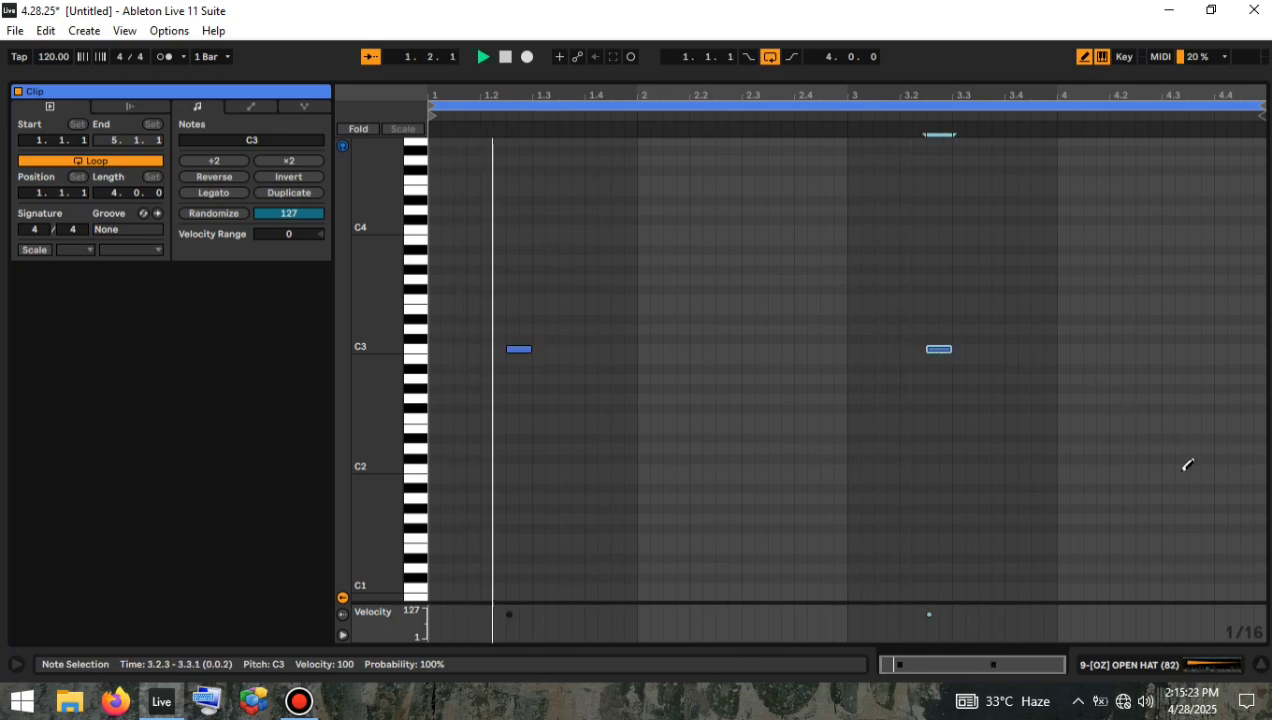
left_click(1261, 664)
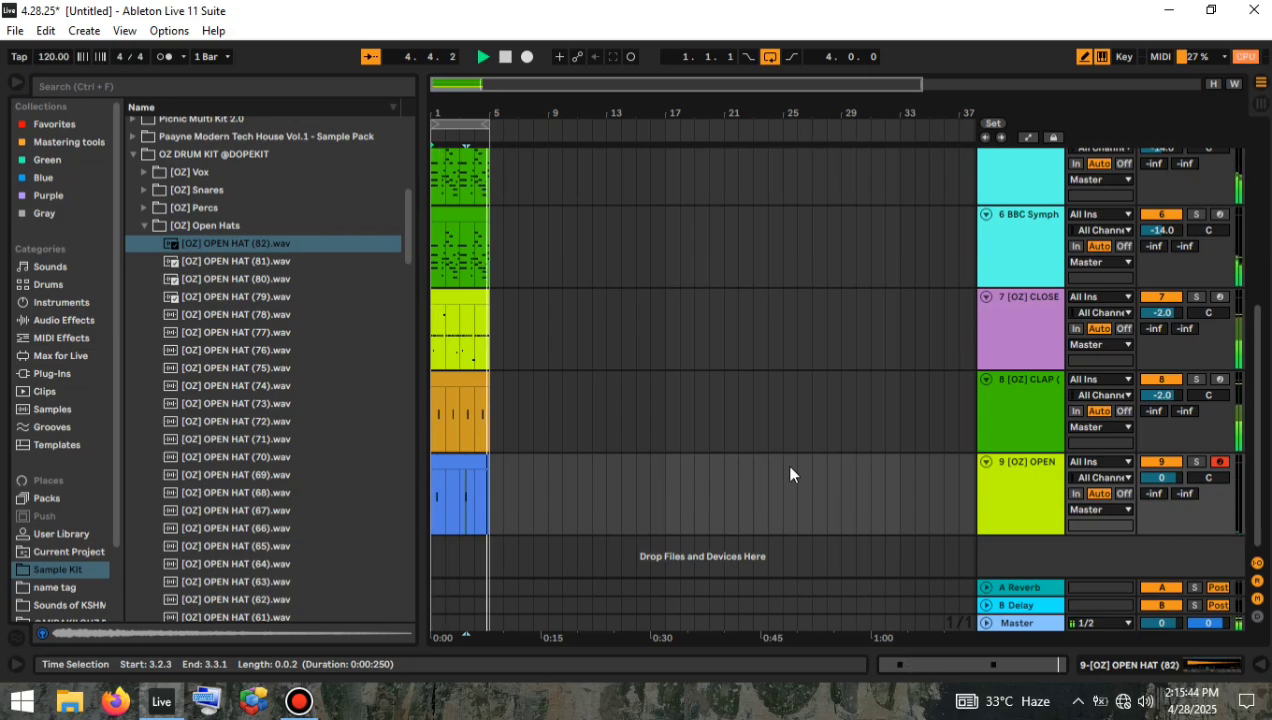
Insert another MIDI track below the open hat track and stop playback.
right_click(1030, 547)
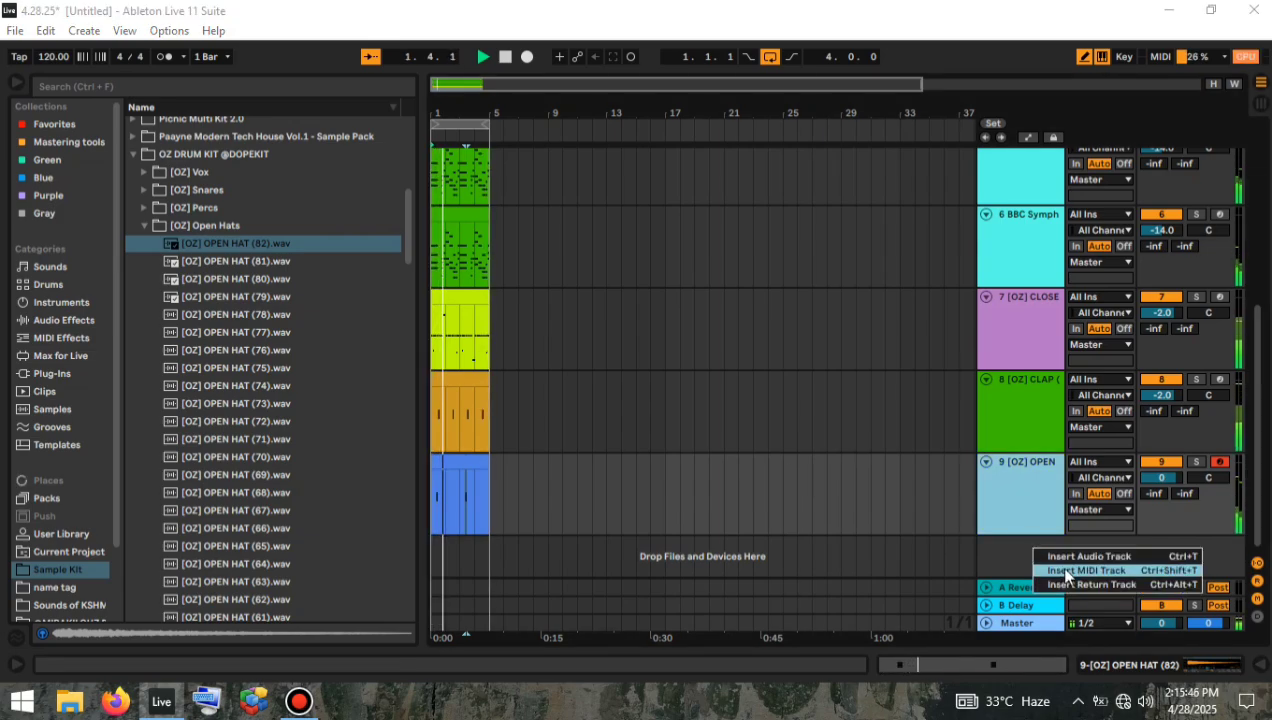
left_click(1066, 570)
key("space")
Audition the percussion samples in the OZ drum kit's Percs folder from PERC (167) down to PERC (159).
left_click(144, 225)
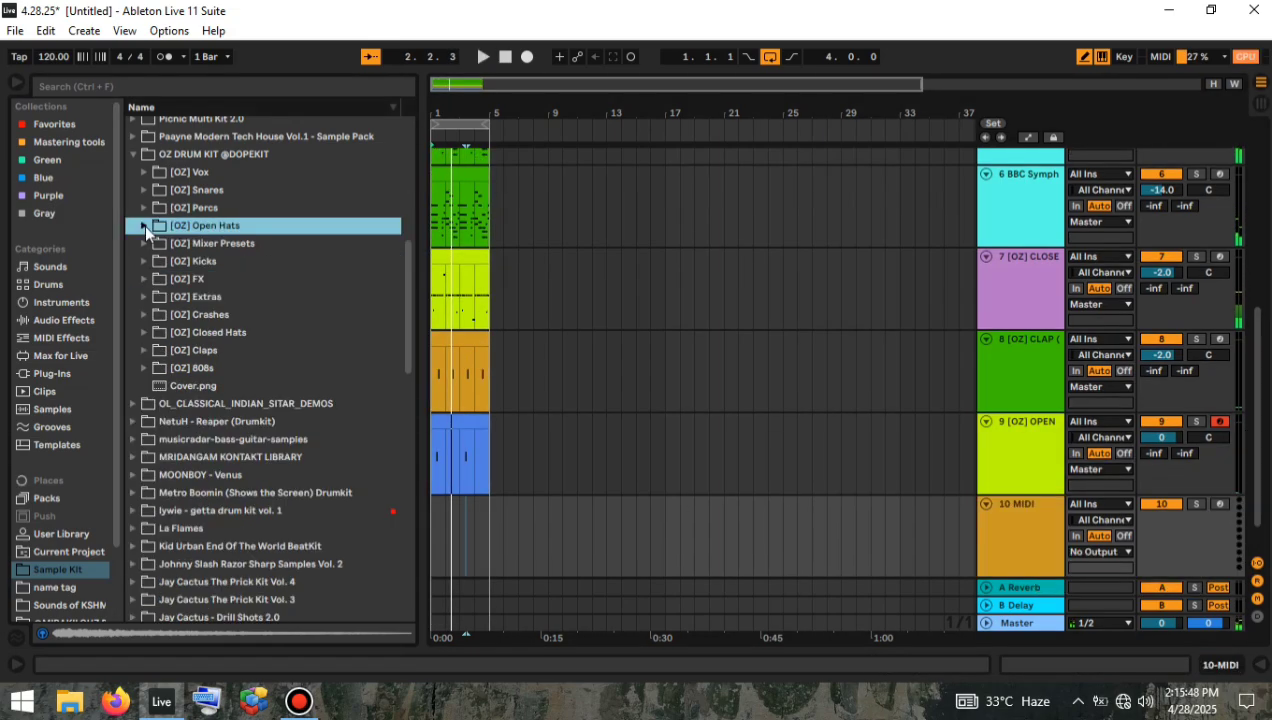
left_click(145, 207)
left_click(216, 227)
left_click(226, 245)
left_click(231, 262)
left_click(239, 281)
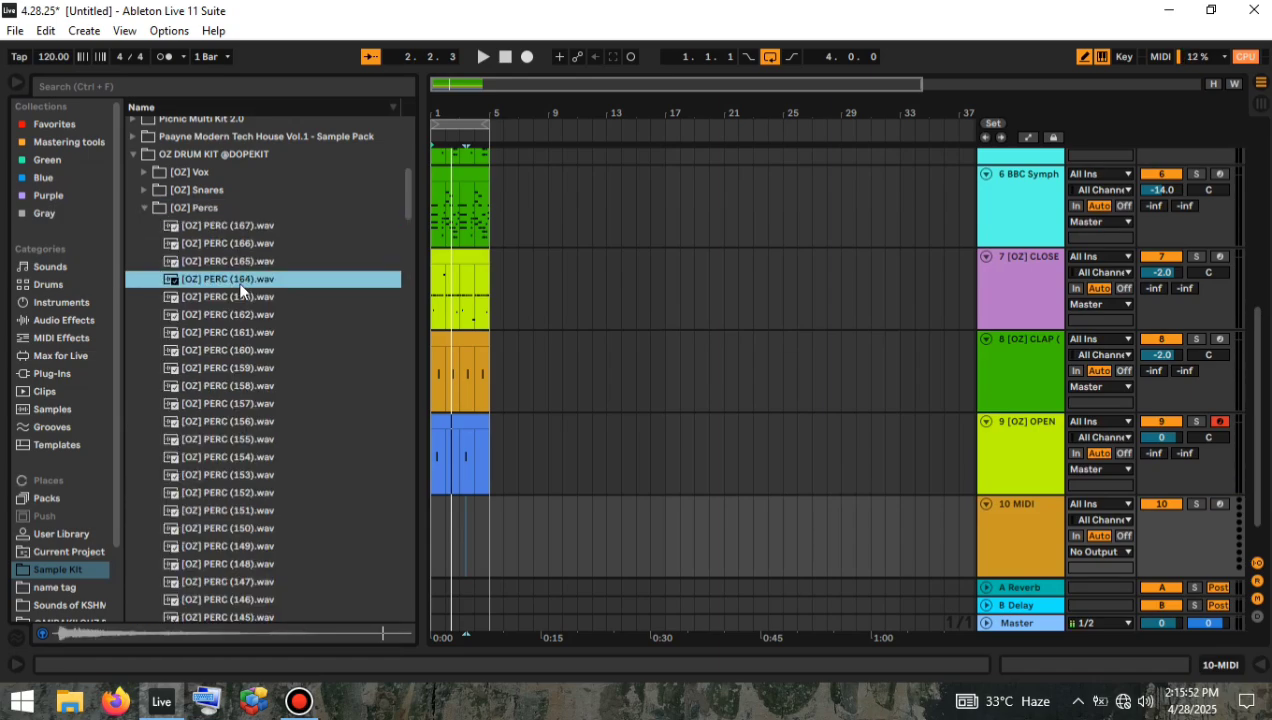
key("Down")
key("Down")
key("Down")
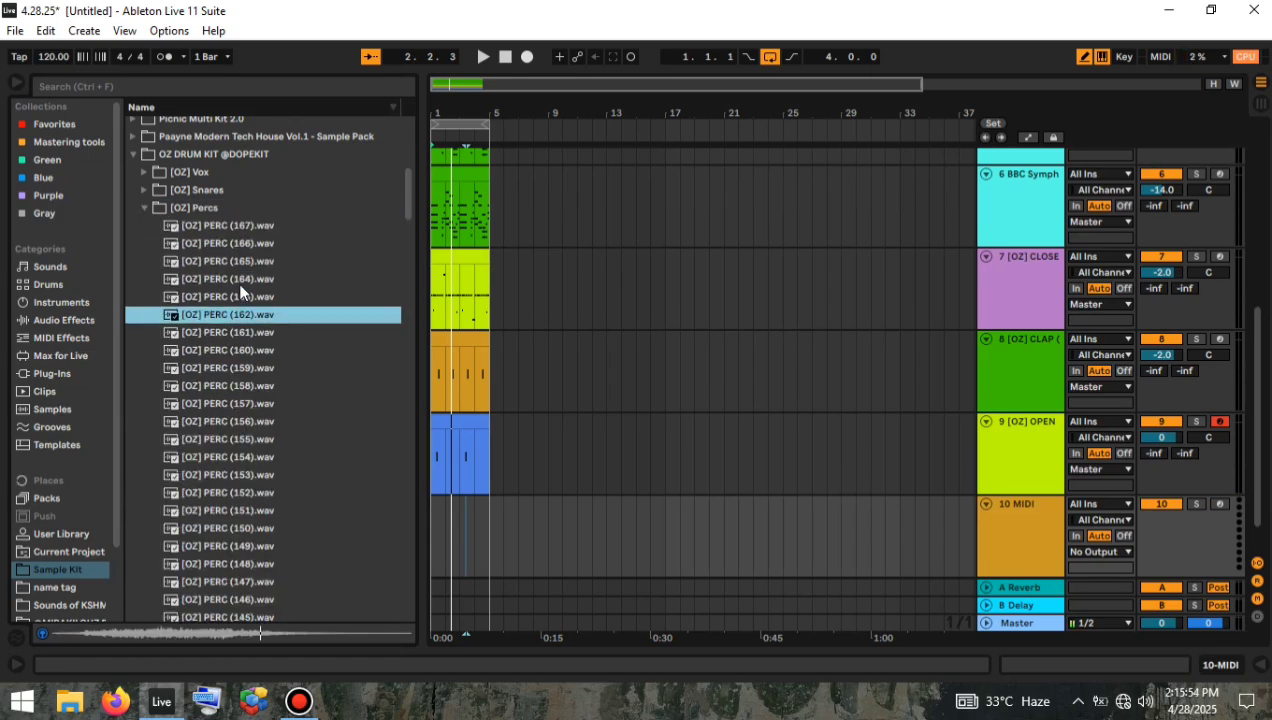
key("Down")
key("Down")
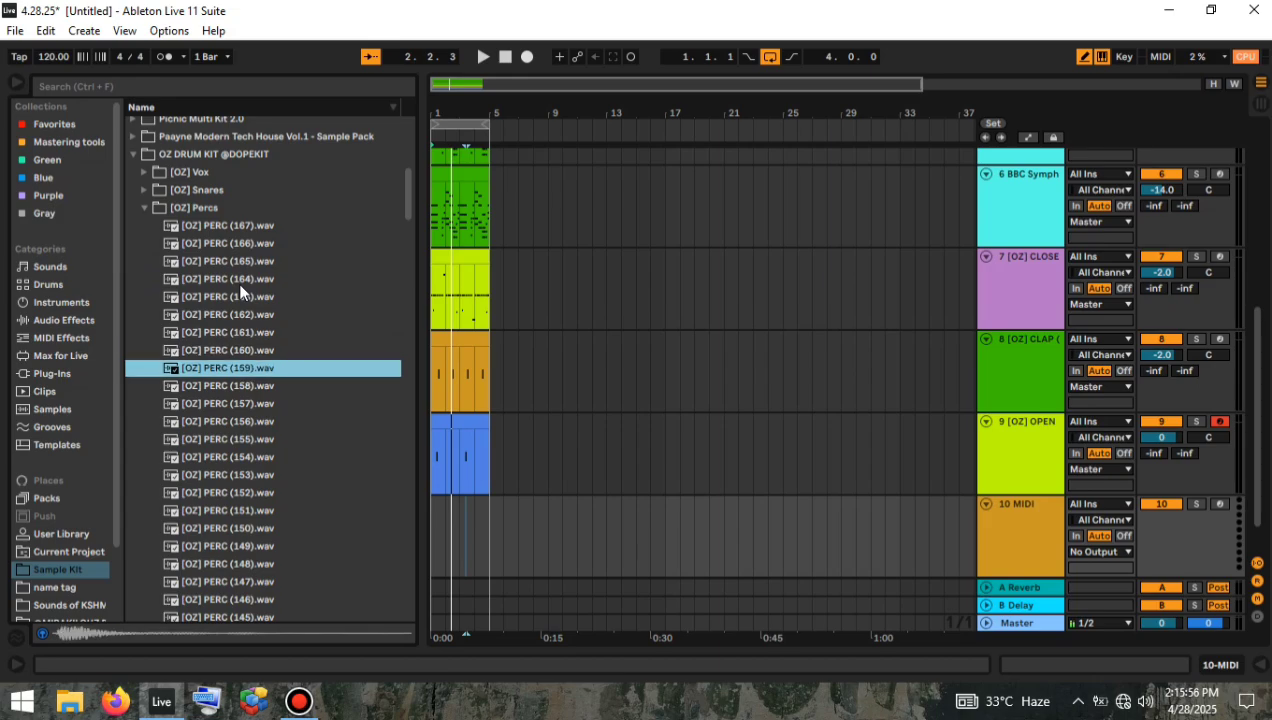
Search Sample Kit for "chant" and open the Vocal Samples folder of the Beats24-7.com Chants! pack.
left_click(108, 81)
type("chant")
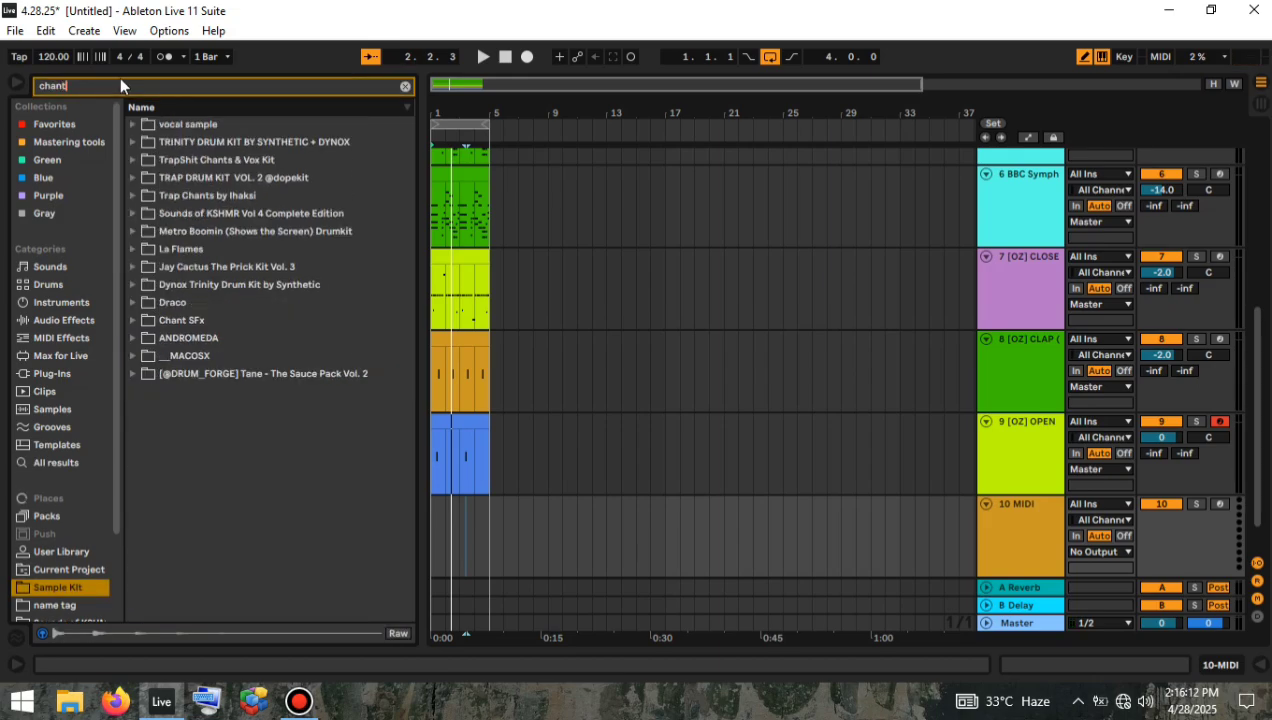
left_click(153, 122)
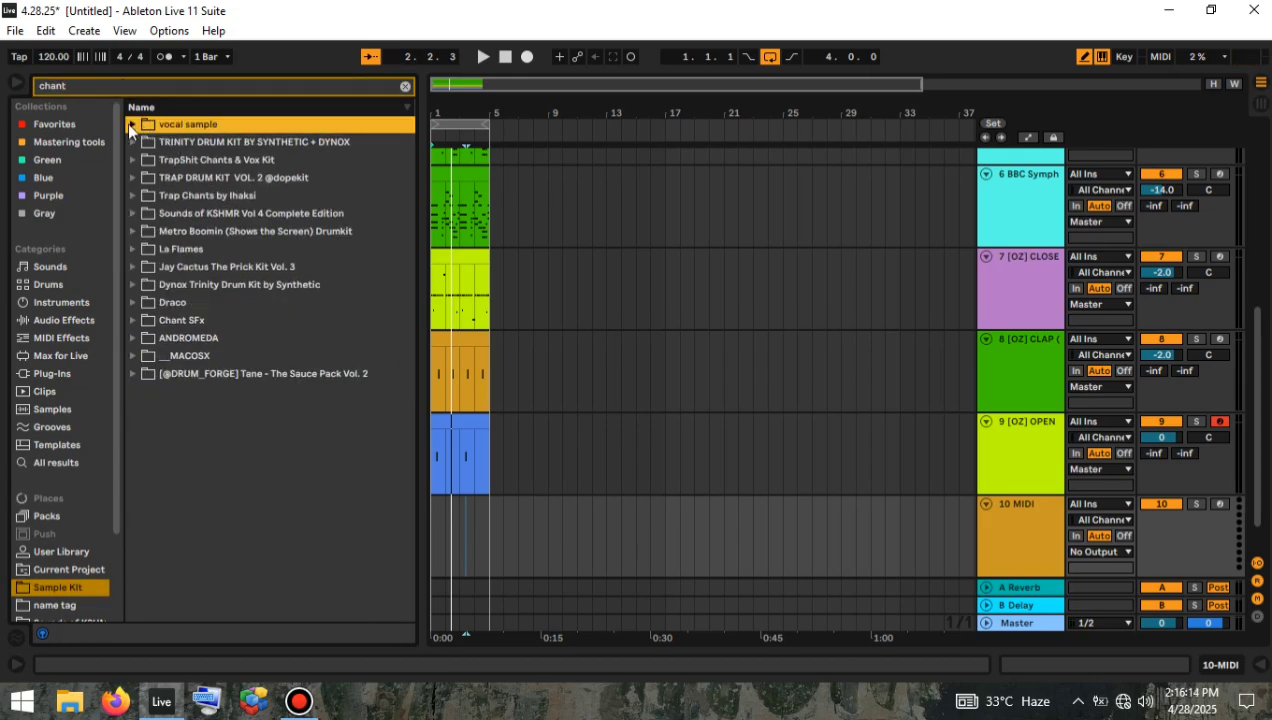
left_click(131, 124)
left_click(144, 142)
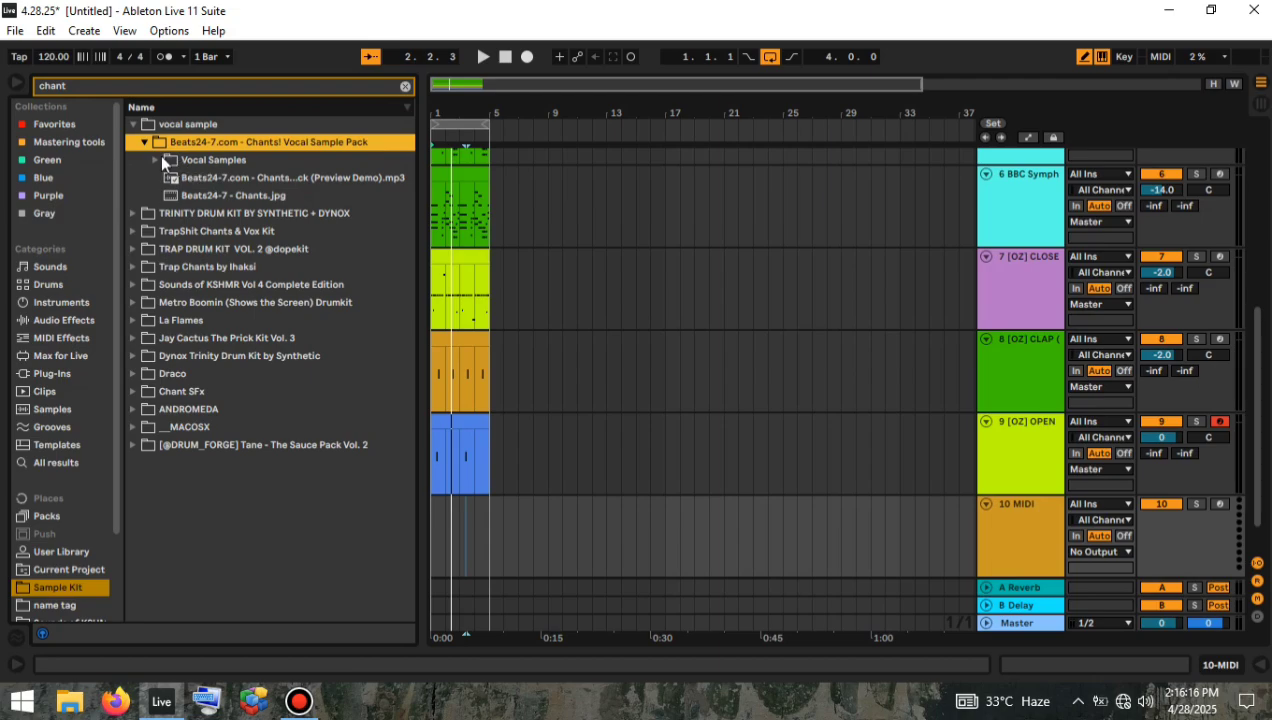
left_click(157, 159)
Audition the Beats24-7 chant vocals, starting with Youuu, Yeah, Yaayh and Woo.
left_click(243, 179)
left_click(264, 196)
left_click(267, 213)
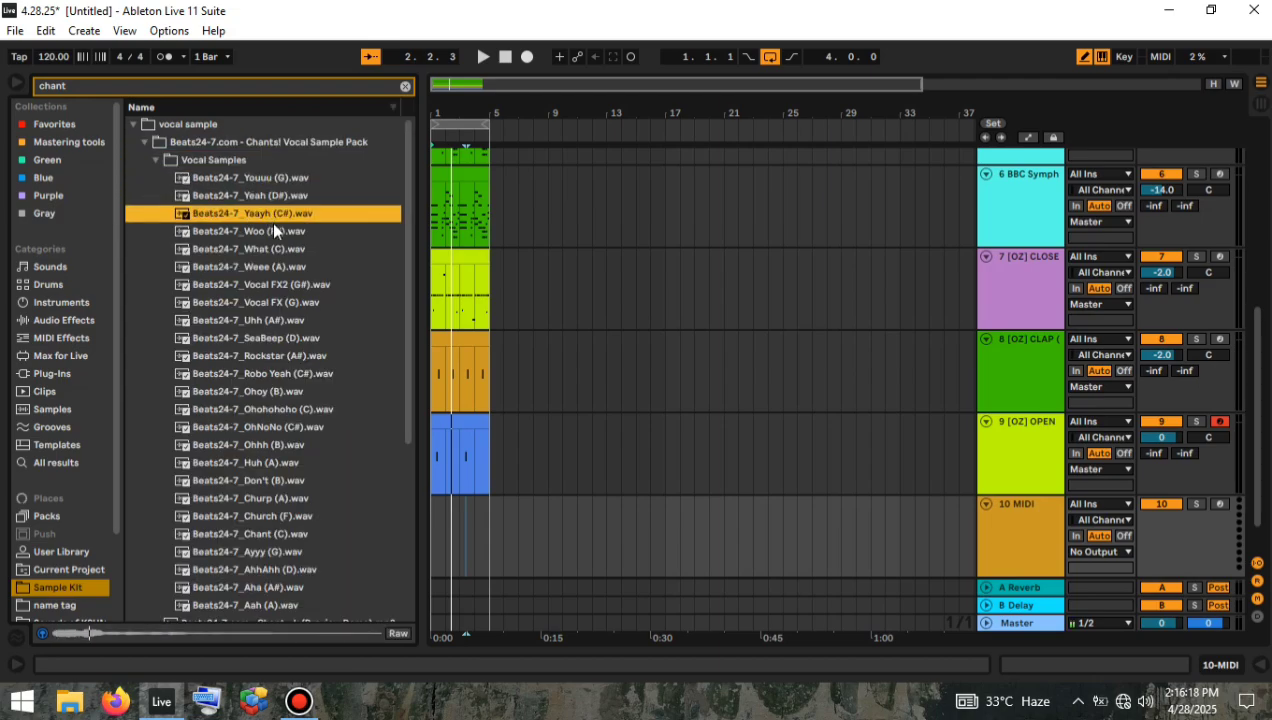
left_click(273, 236)
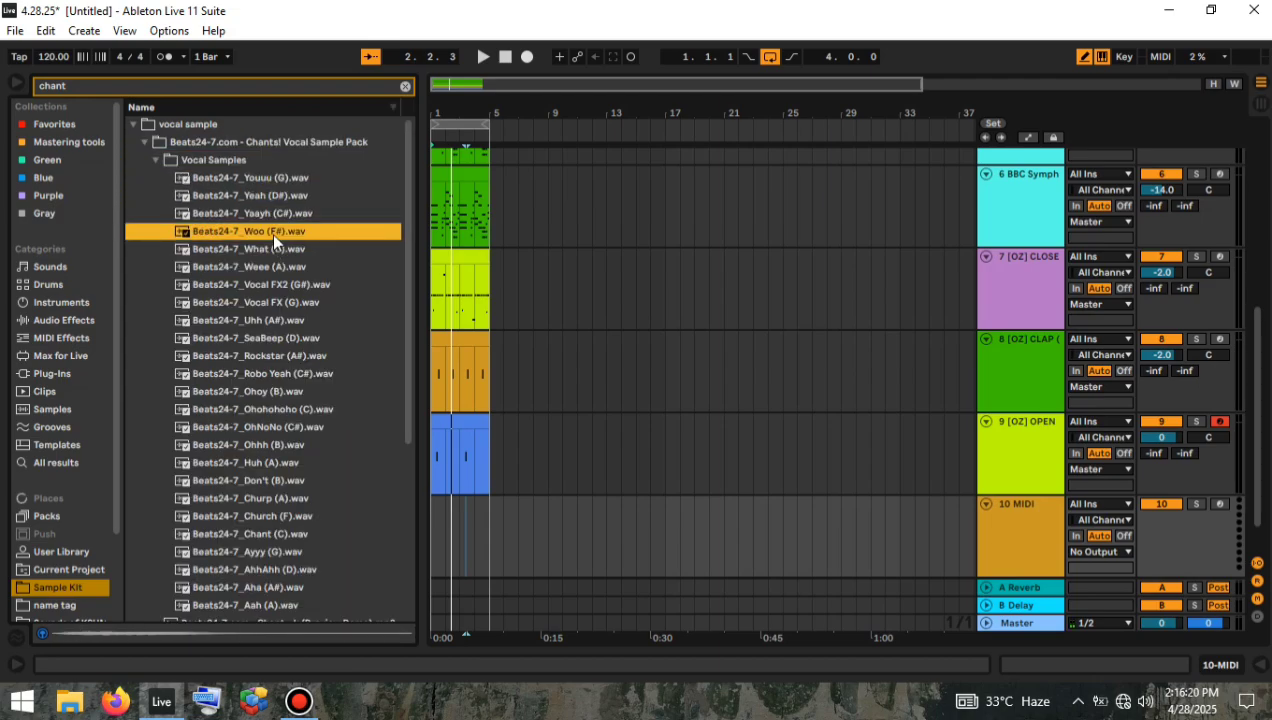
key("Down")
key("Down")
key("Up")
key("Up")
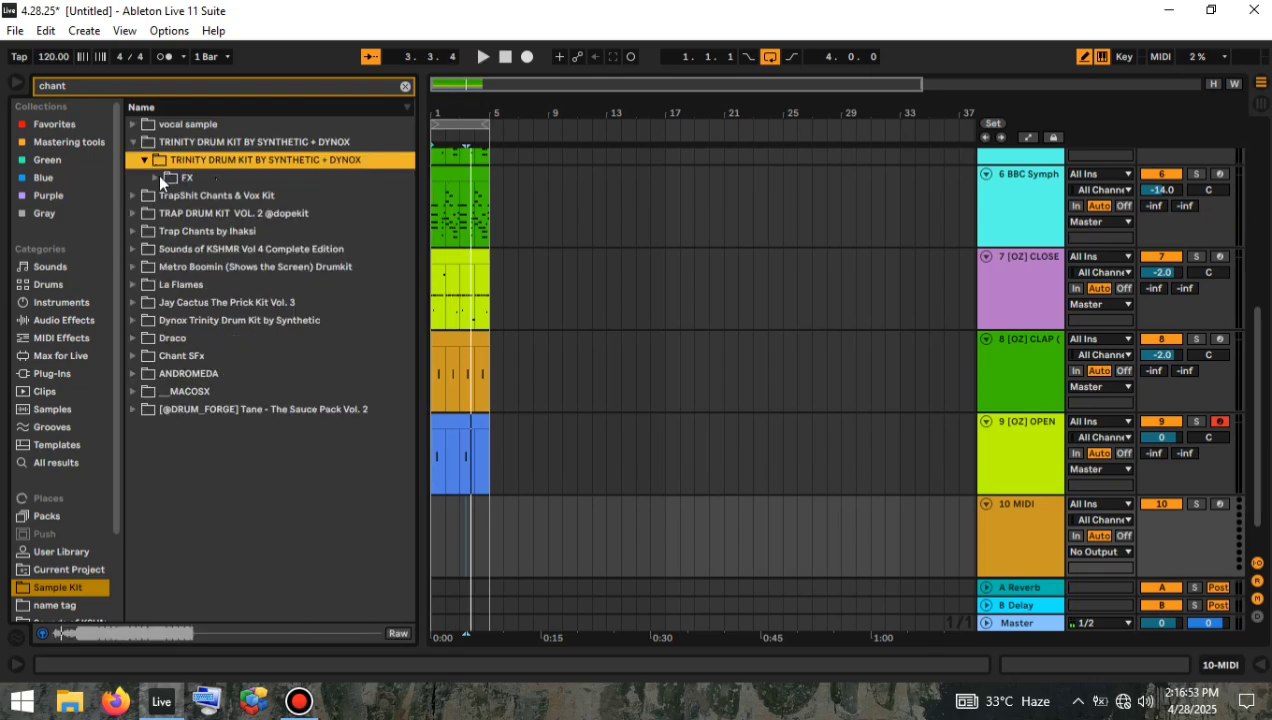
Load trinity - chant fx.wav from the Trinity drum kit's FX folder onto the new MIDI track and clear the browser search.
left_click(157, 176)
left_click(217, 196)
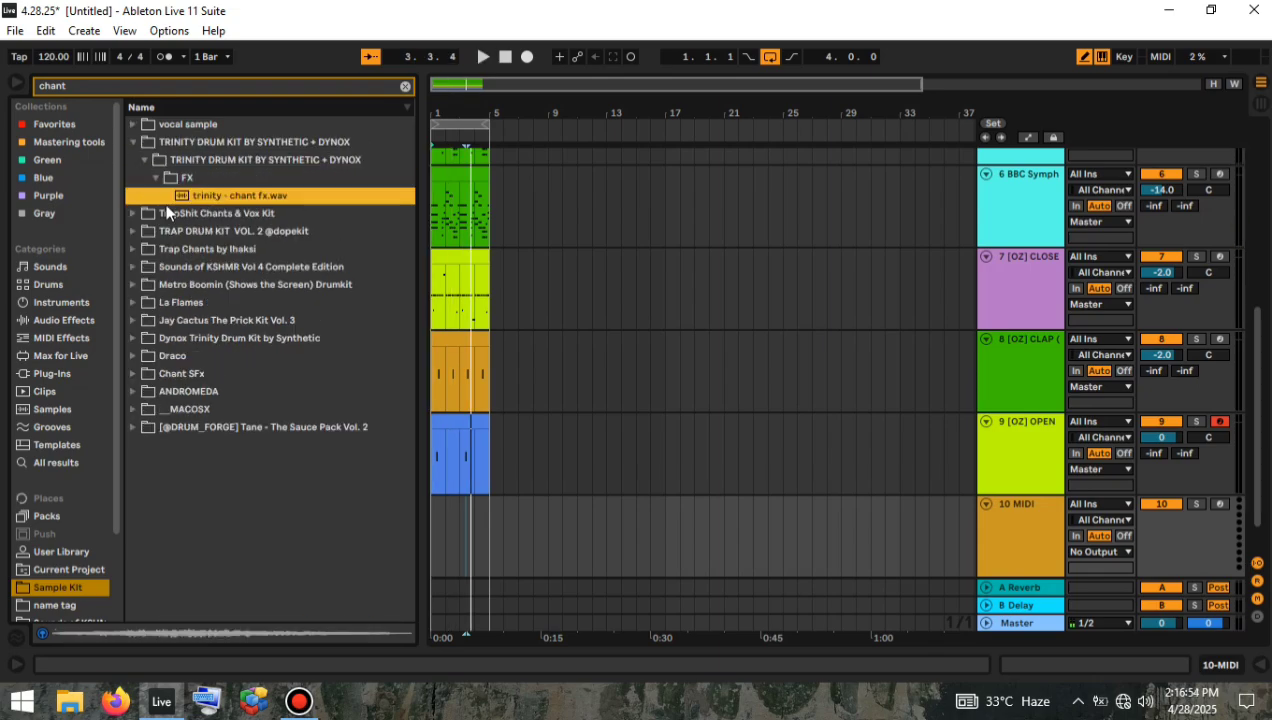
left_click(1013, 547)
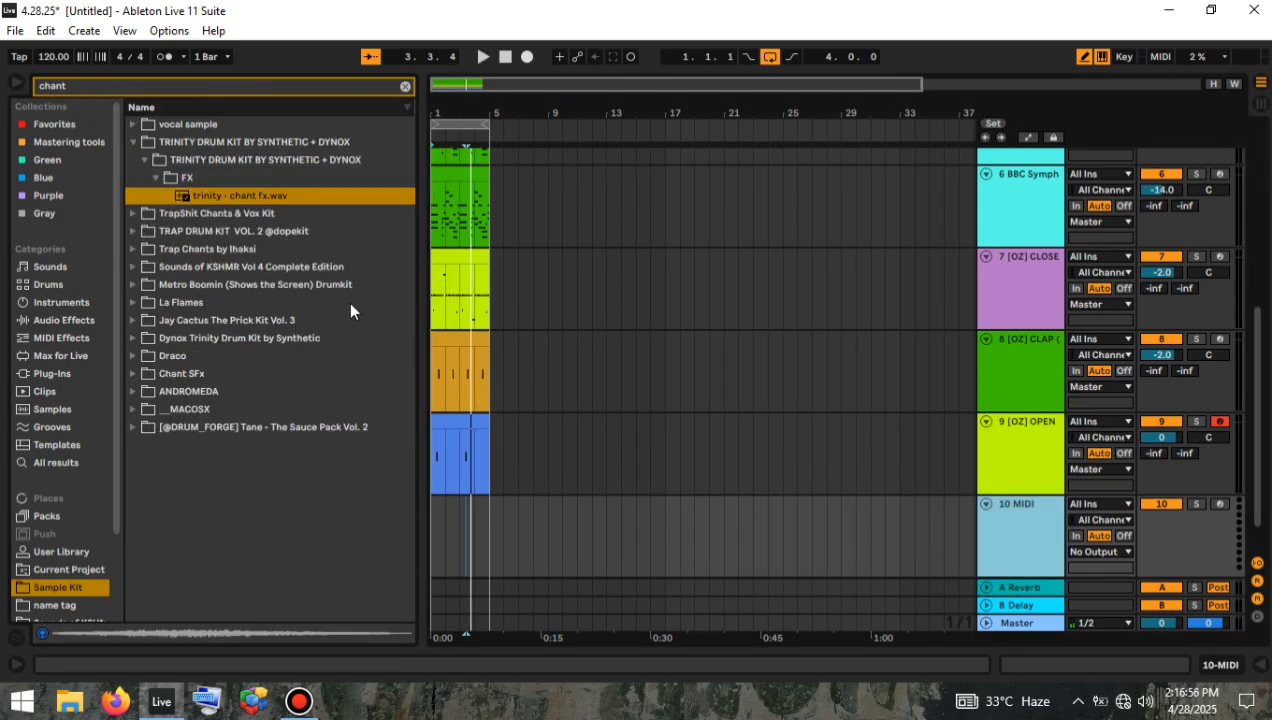
double_click(238, 197)
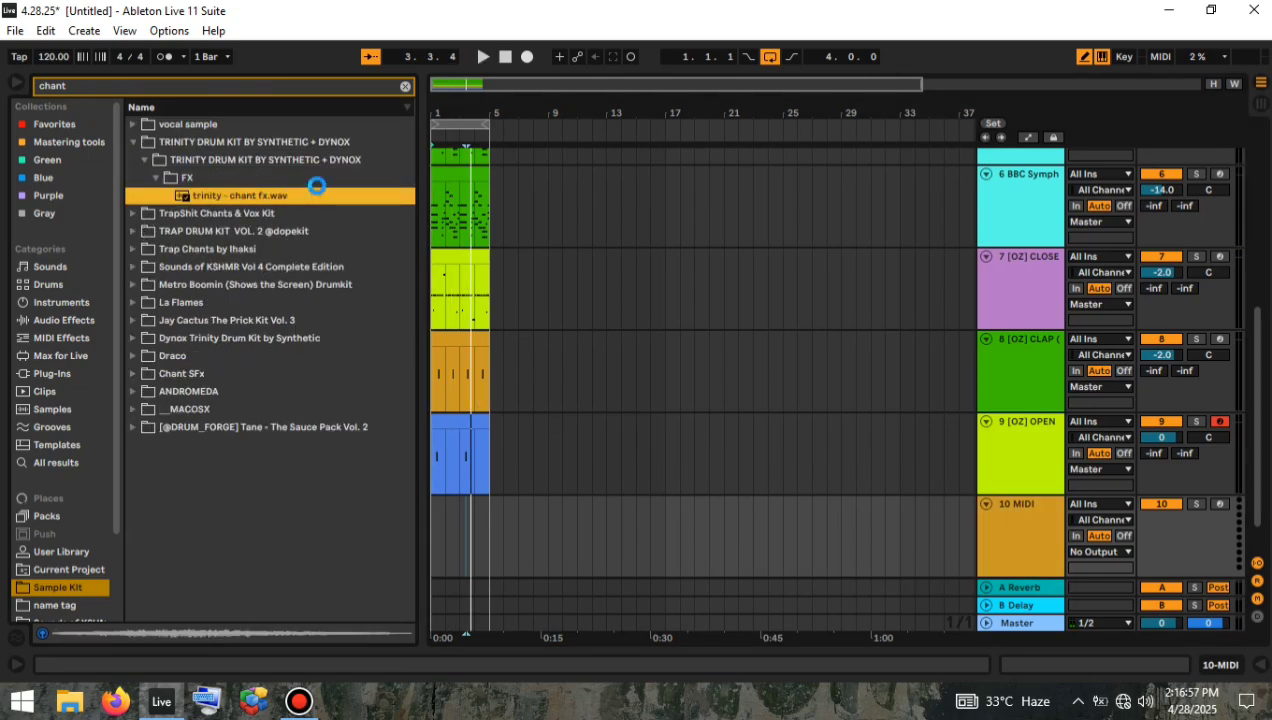
left_click(405, 88)
Insert an empty MIDI clip over bars 1 to 4 on the chant track and open its piano roll.
left_click_drag(436, 554, 488, 561)
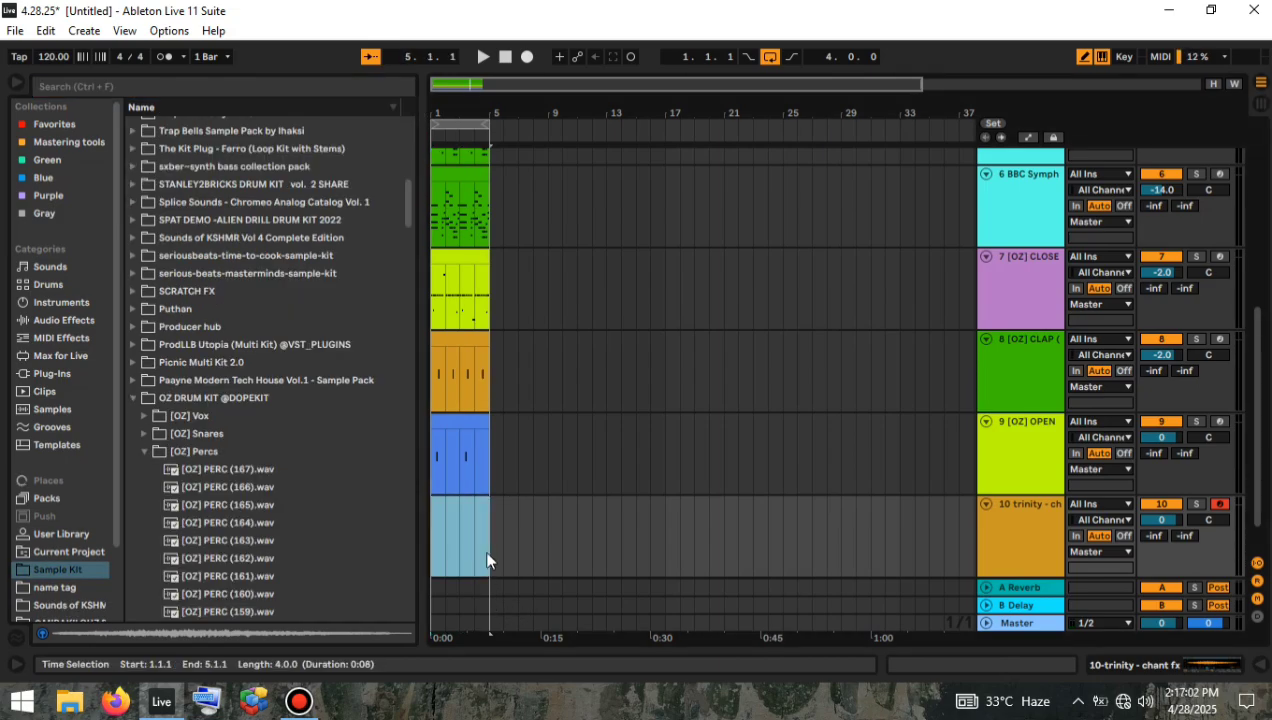
right_click(486, 542)
left_click(537, 356)
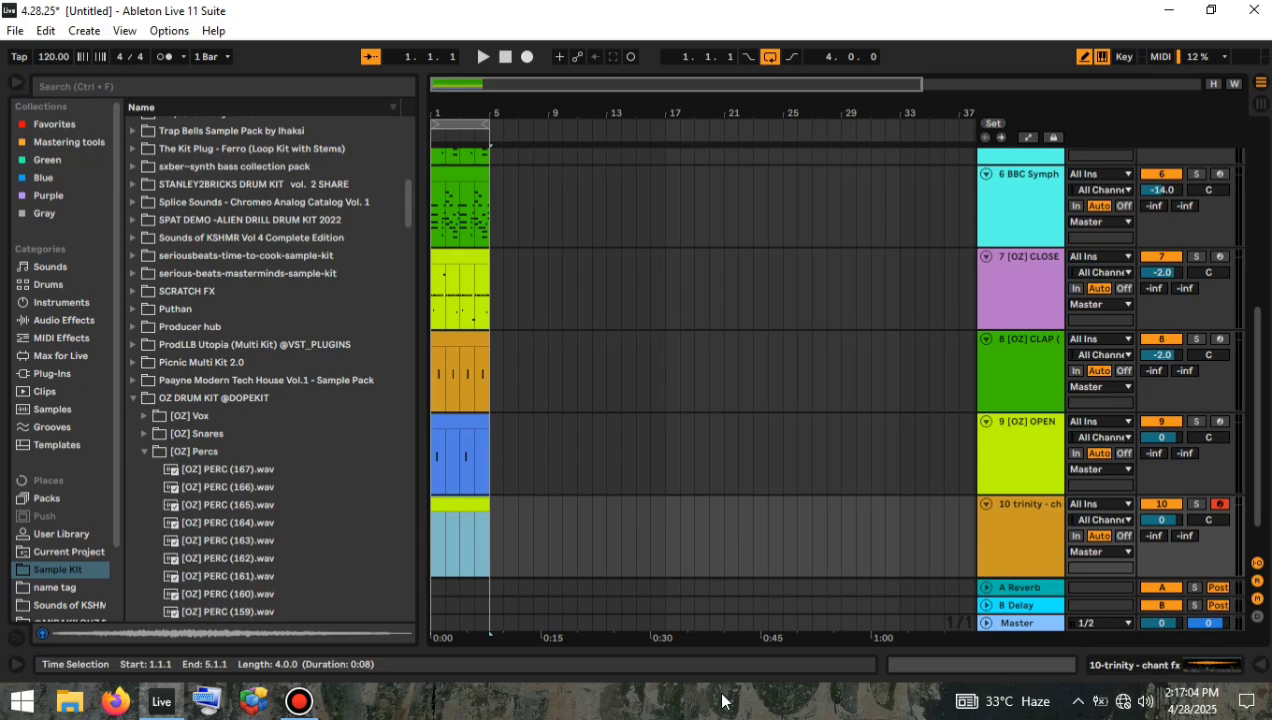
left_click(918, 658)
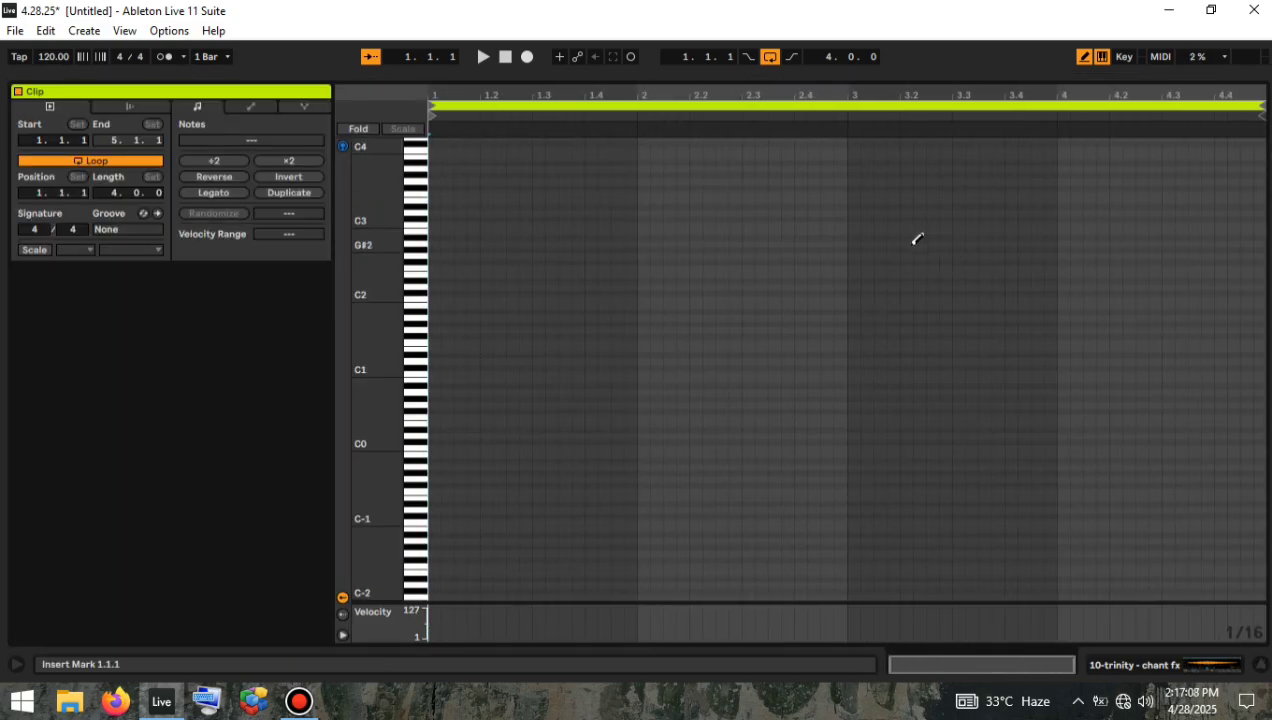
right_click(843, 352)
left_click(812, 353)
right_click(836, 350)
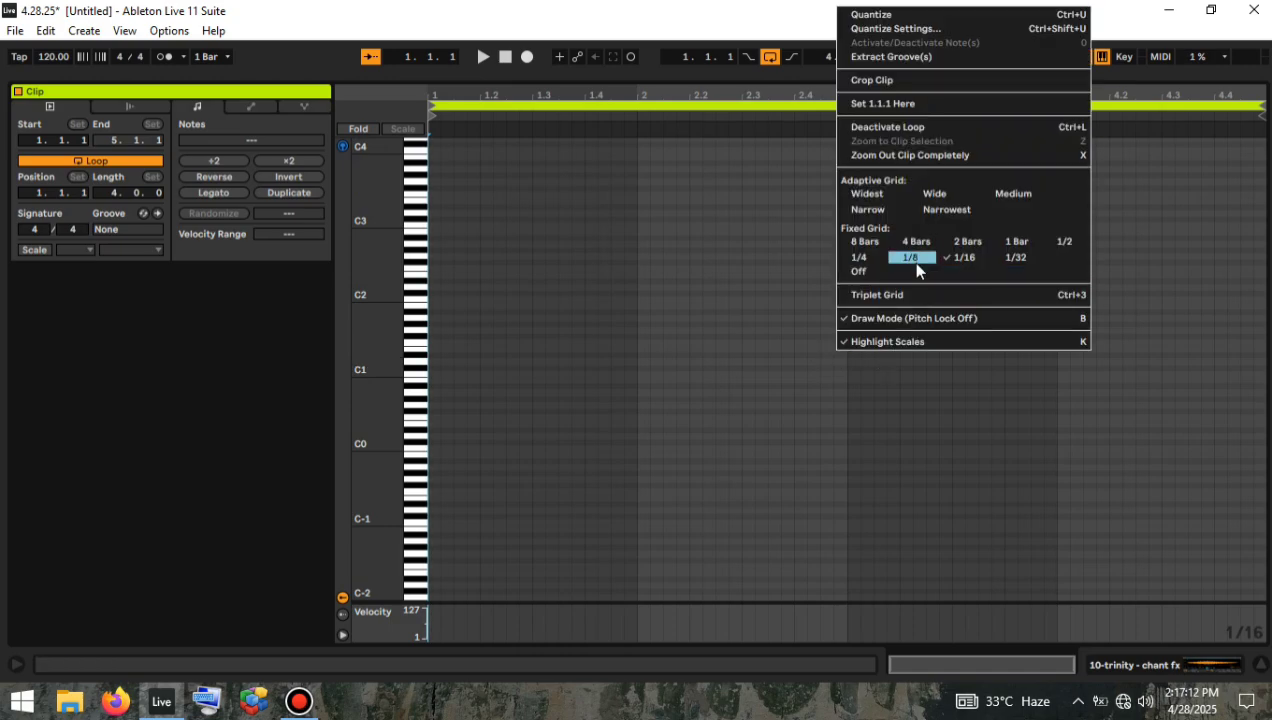
left_click(808, 426)
Play the loop and draw a sixteenth C3 chant note at 2.4.3.
key("space")
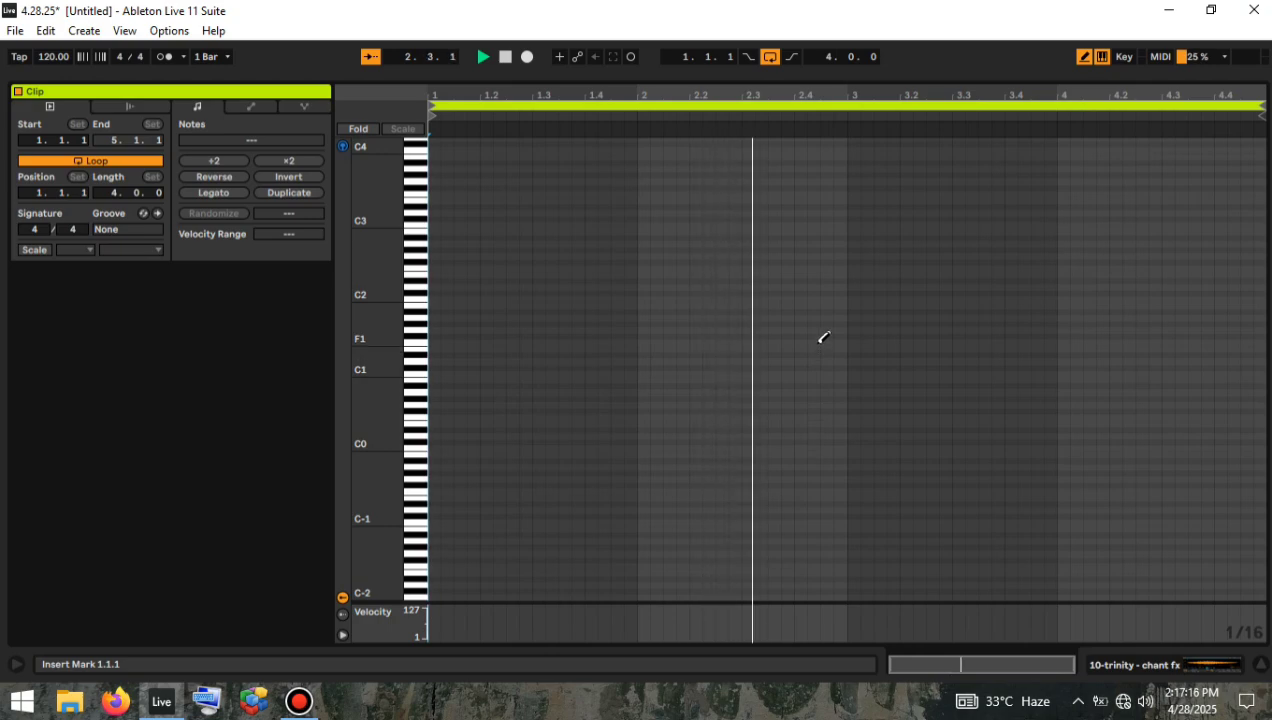
left_click(826, 224)
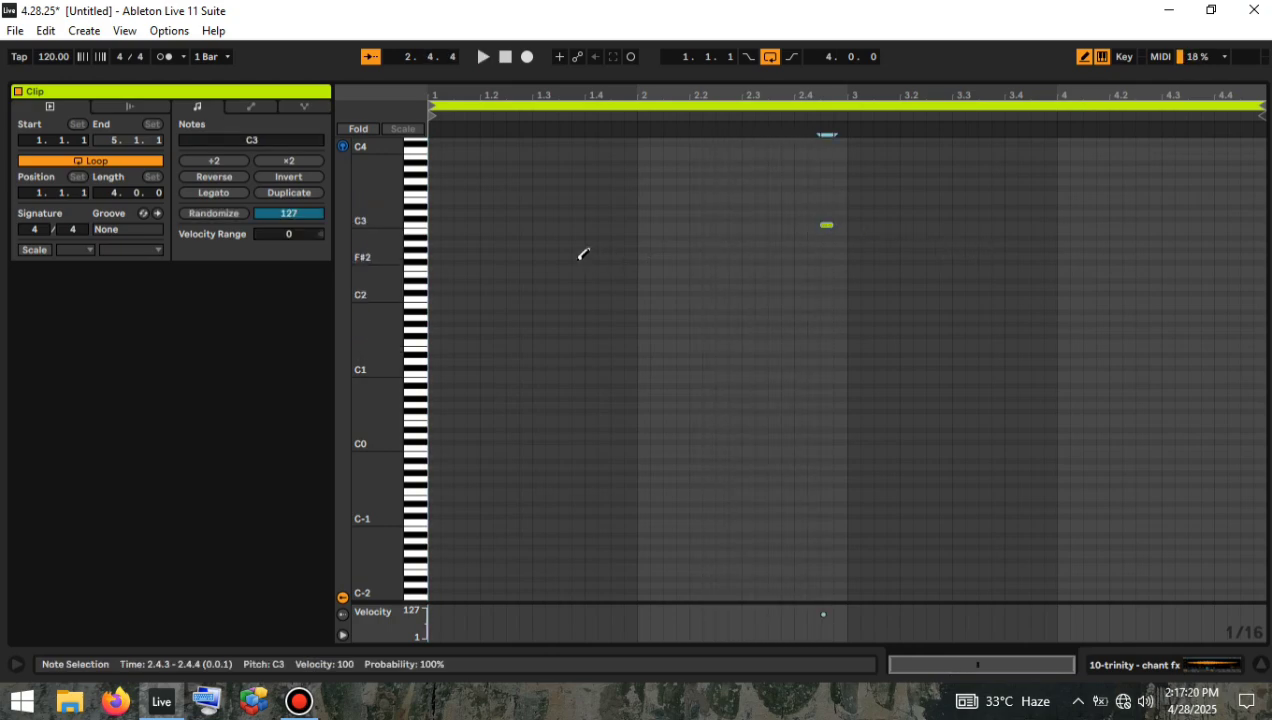
left_click_drag(788, 94, 788, 118)
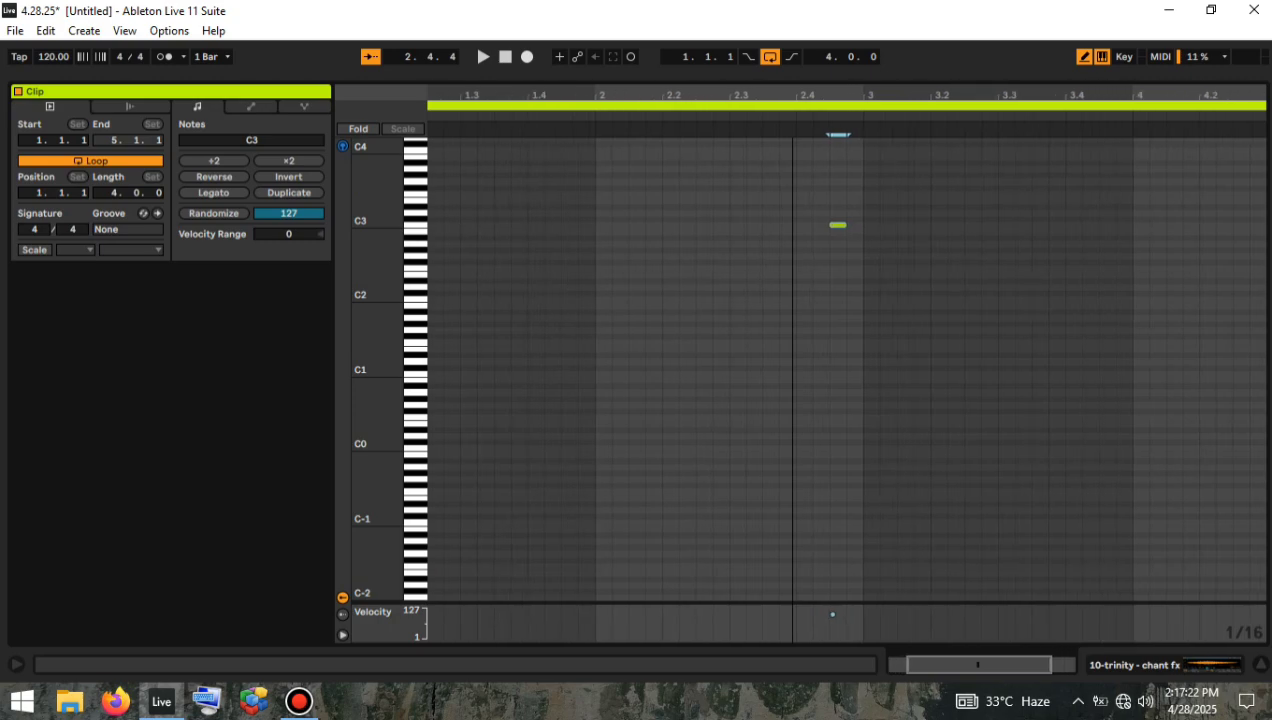
Draw a second C3 chant note at 4.3.3 and play the loop to check it.
key("space")
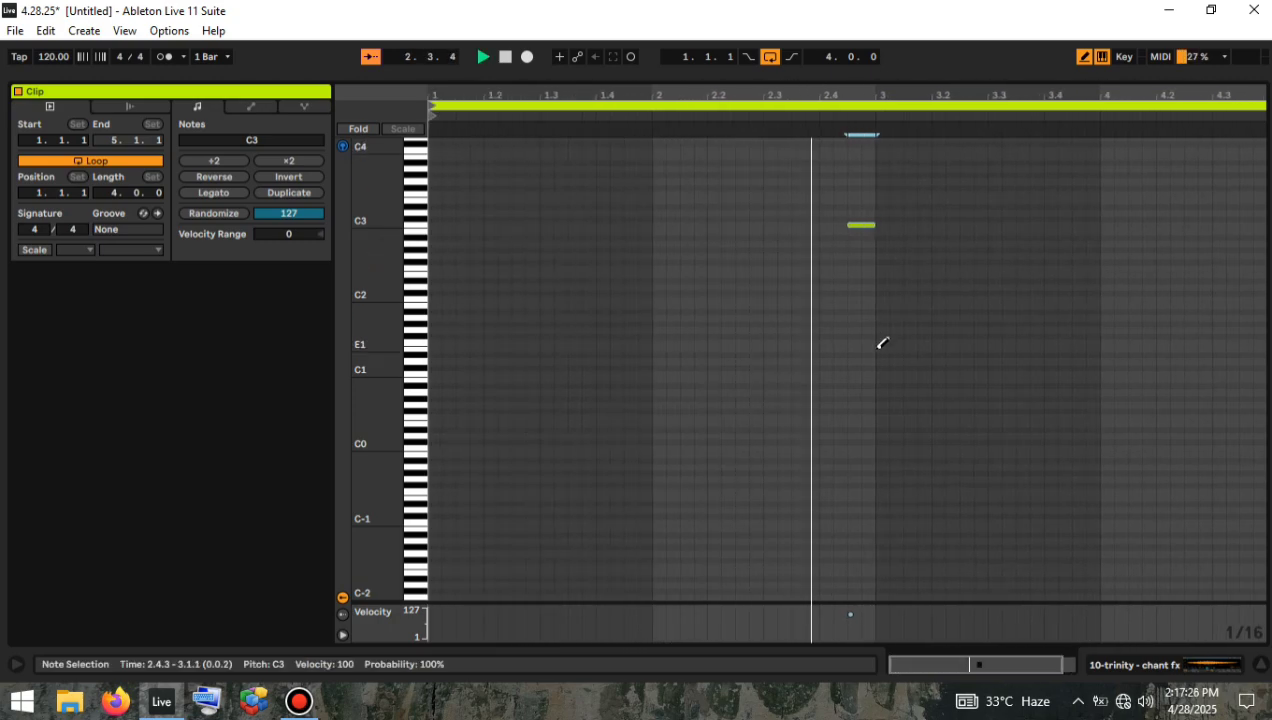
left_click(1246, 224)
key("space")
key("space")
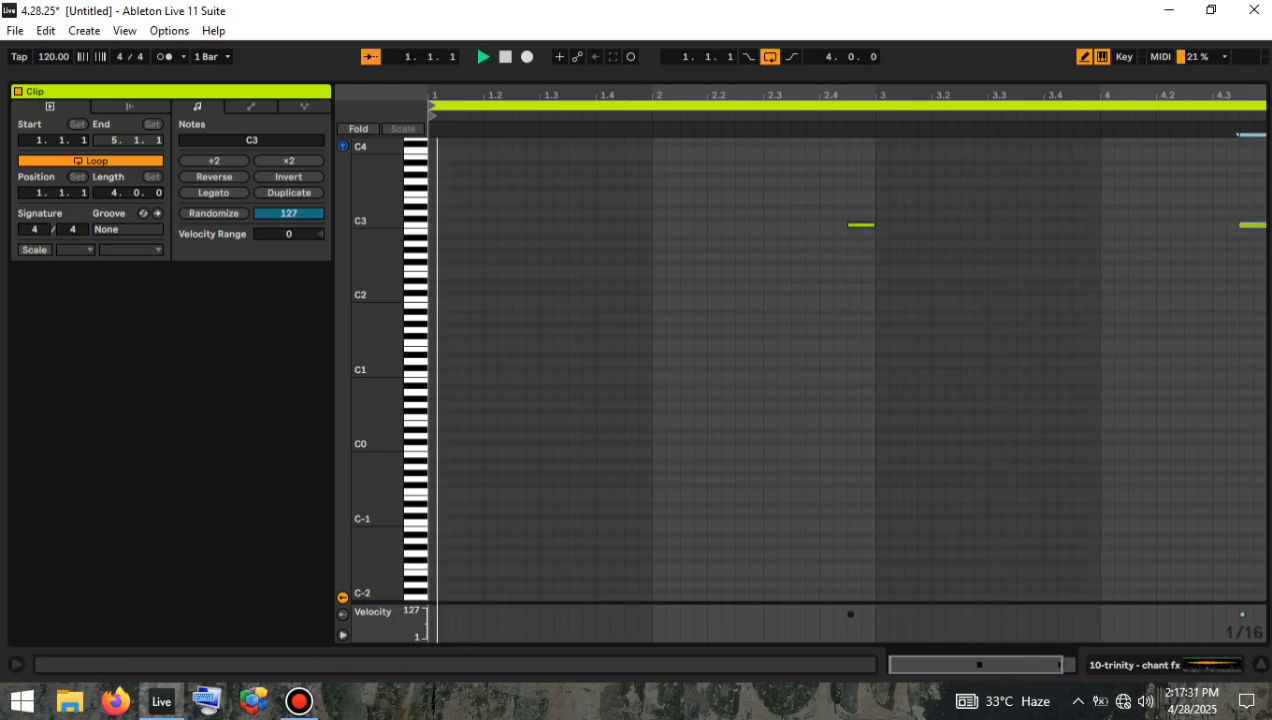
Return to the arrangement and insert a new MIDI track below the trinity chant track.
left_click(1261, 667)
right_click(1005, 546)
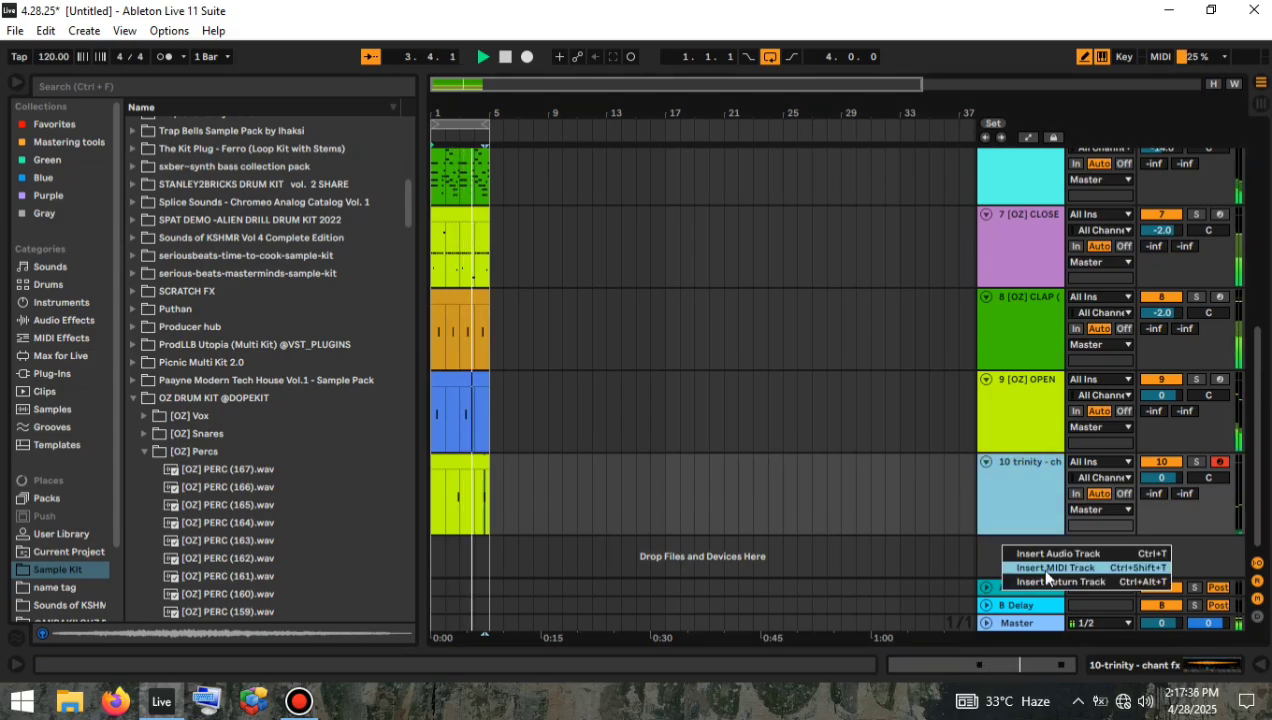
left_click(1045, 567)
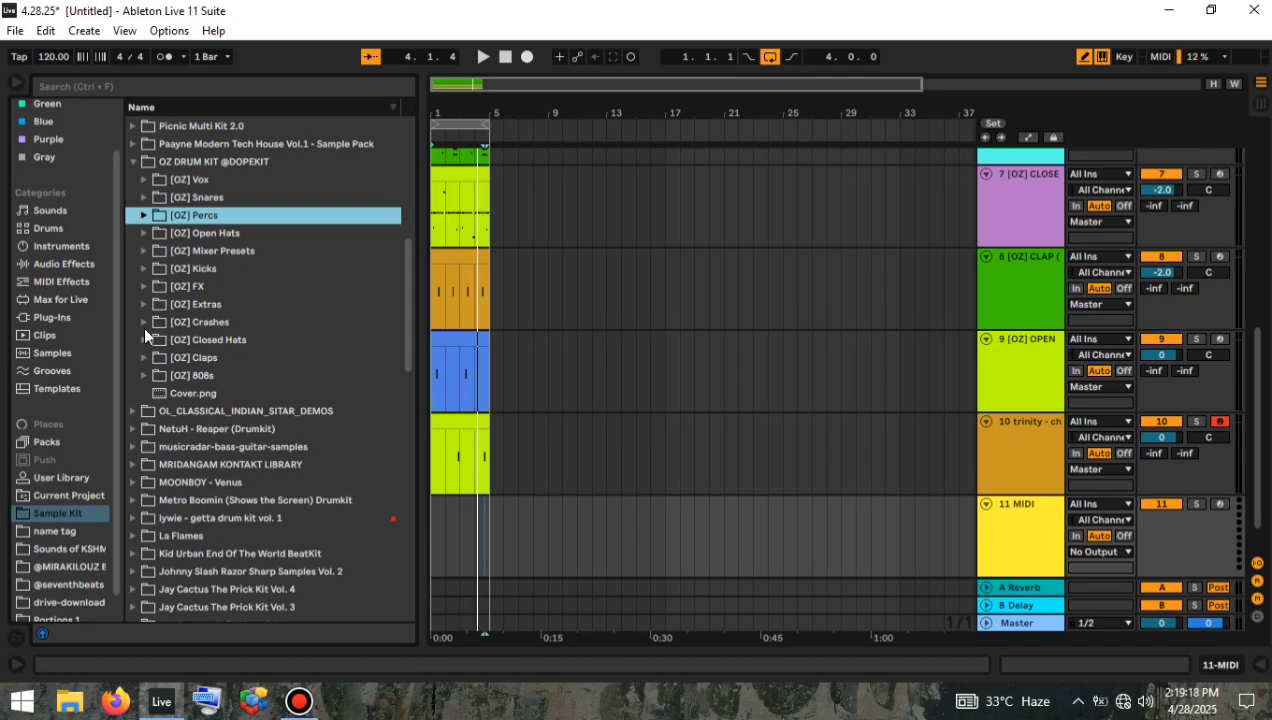
Audition the OZ drum kit's 808 samples from [OZ] 808 (141).wav down to [OZ] 808 (136).wav.
left_click(148, 377)
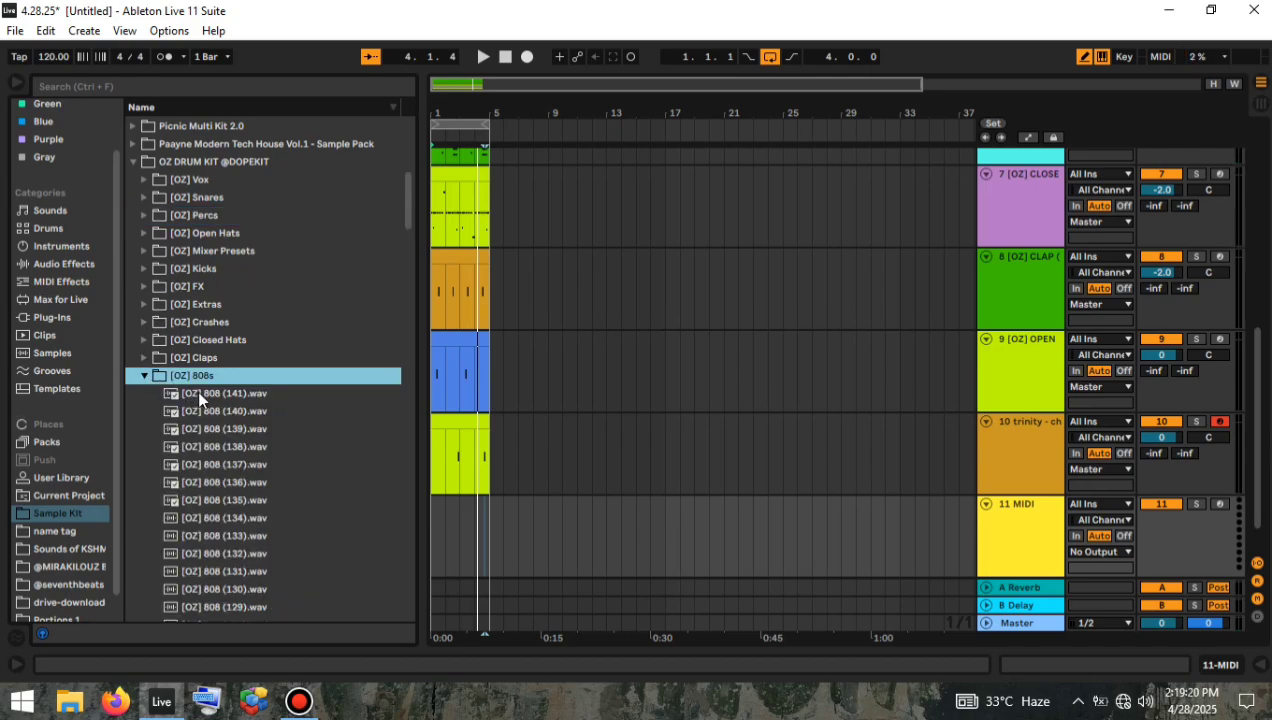
left_click(200, 392)
left_click(231, 410)
left_click(239, 431)
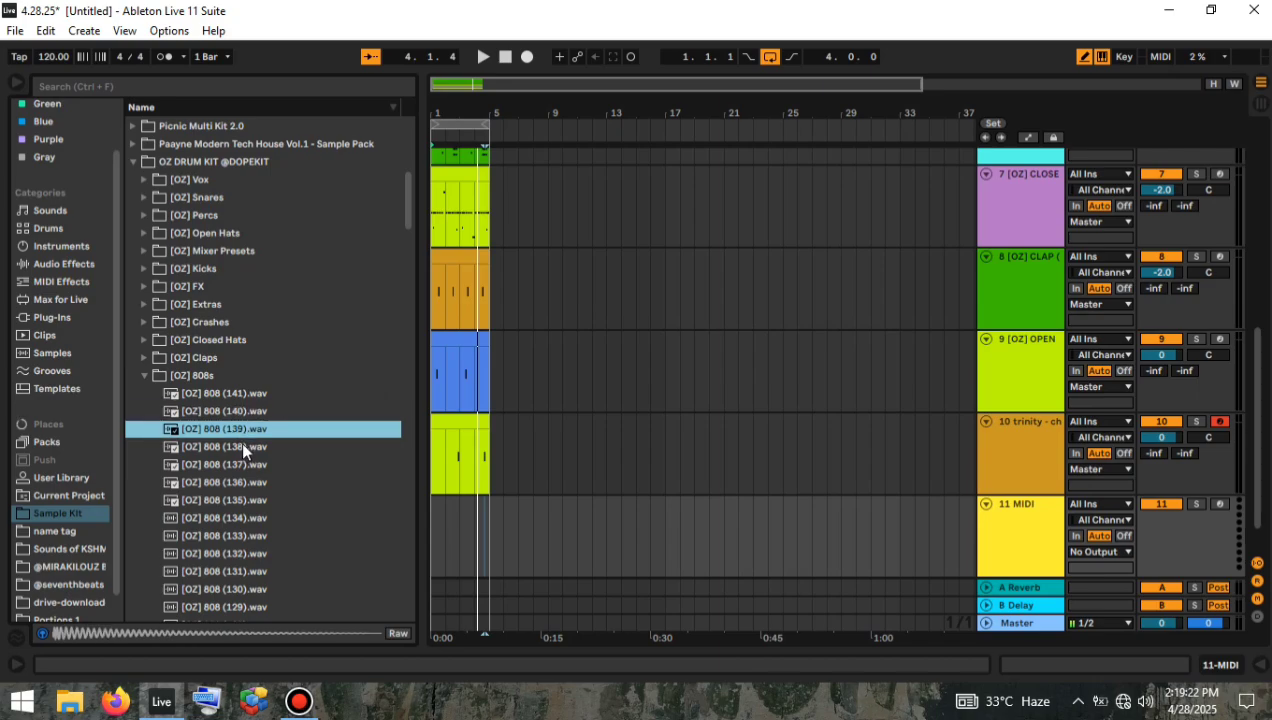
left_click(243, 447)
left_click(248, 465)
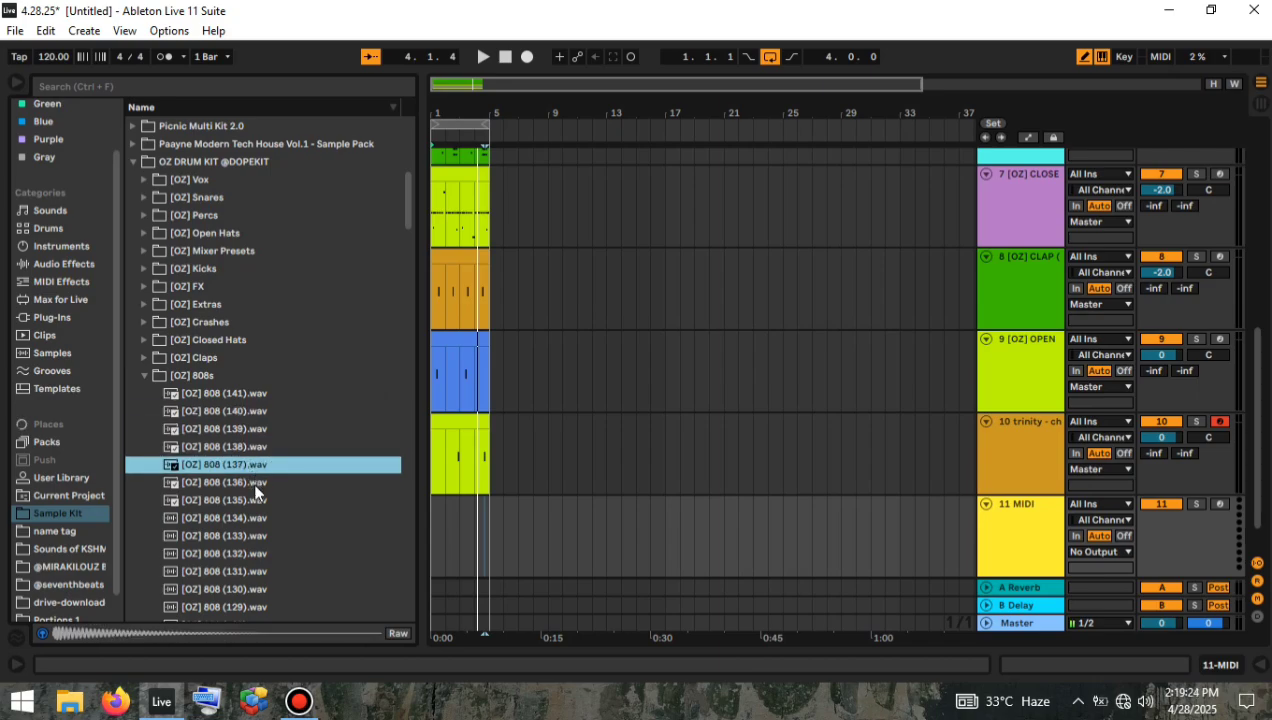
left_click(242, 482)
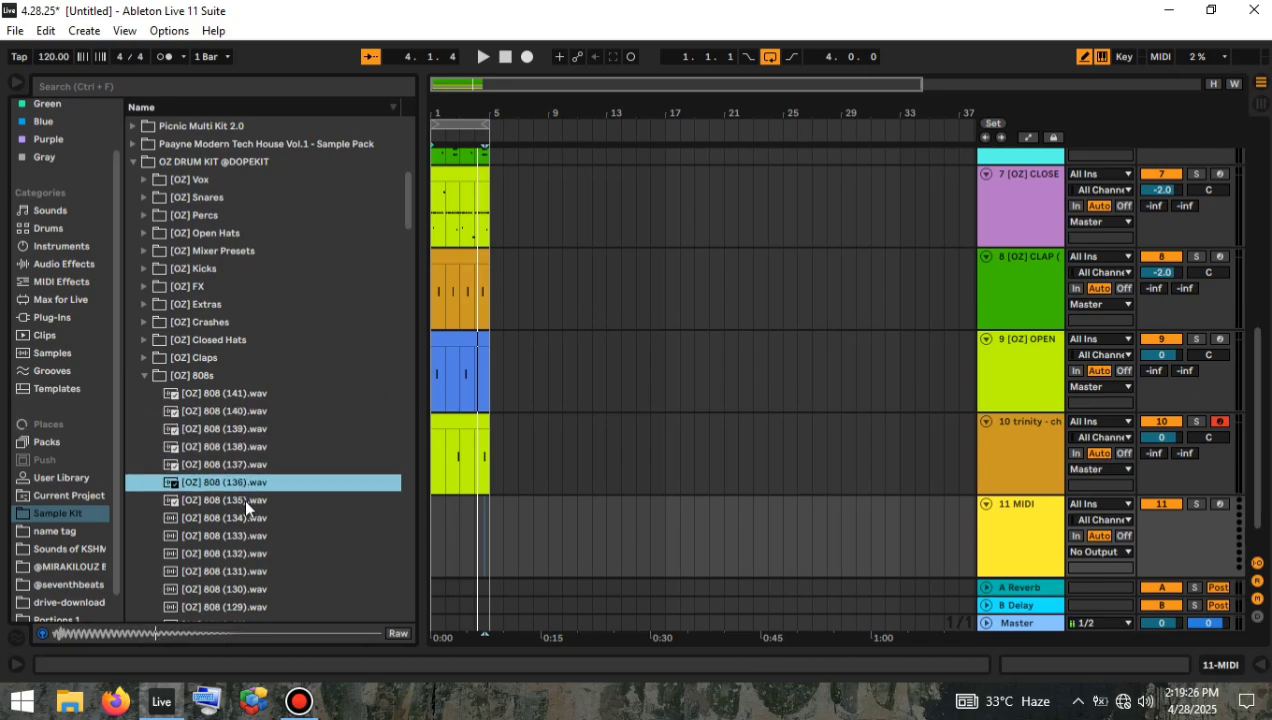
Load [OZ] 808 (136).wav onto the new MIDI track and compare it with [OZ] 808 (135).wav.
left_click(1006, 516)
double_click(272, 481)
left_click(275, 503)
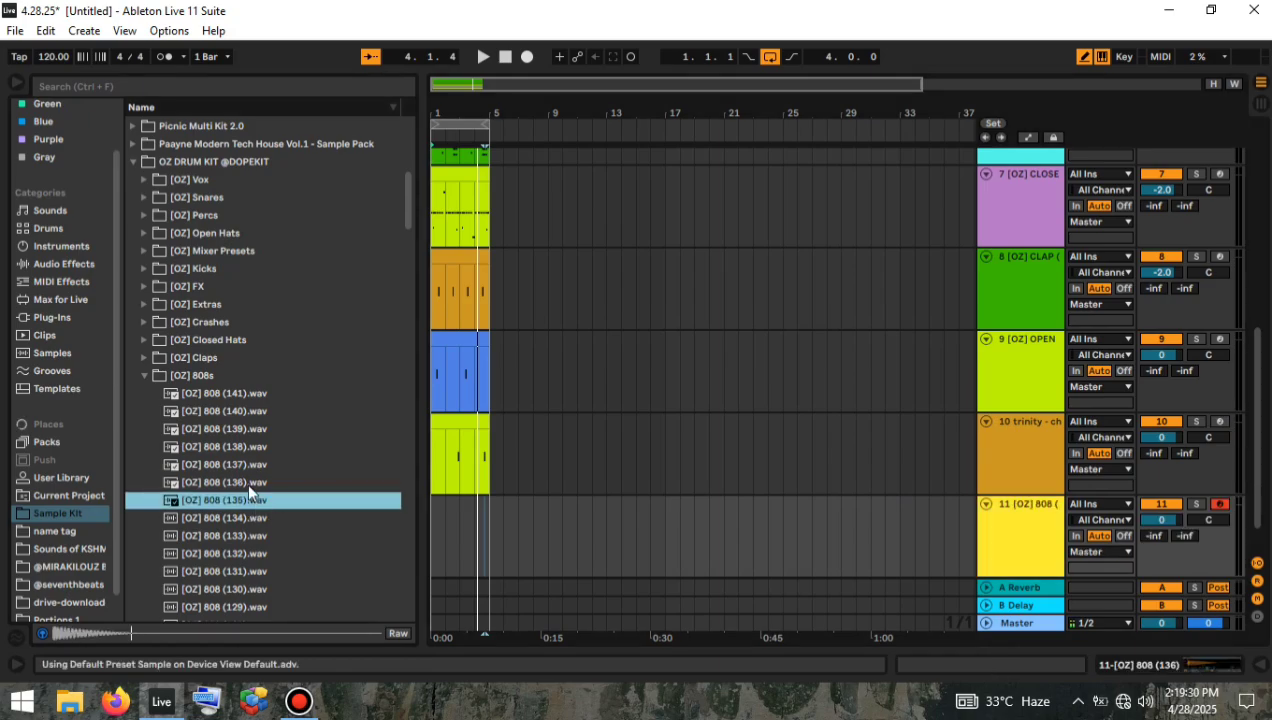
left_click(249, 484)
Insert an empty MIDI clip over bars 1 to 4 on the 808 track and open its piano roll around C3.
left_click_drag(436, 546, 488, 531)
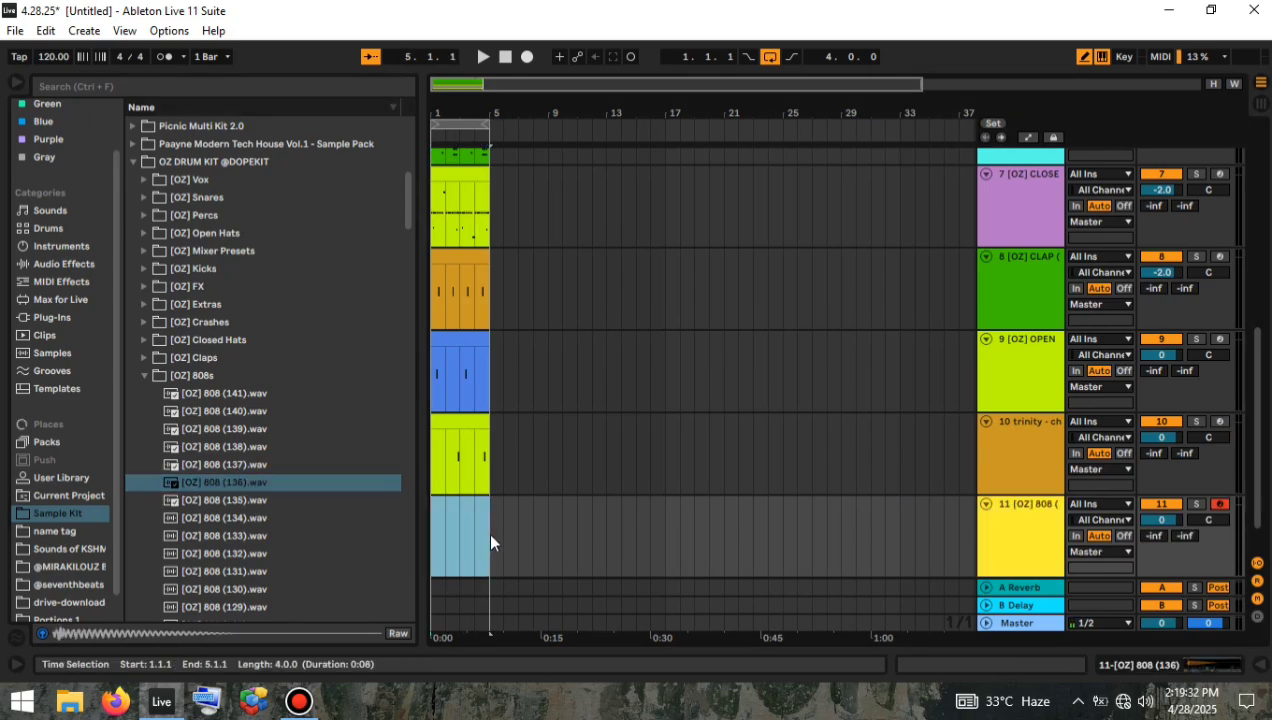
right_click(479, 504)
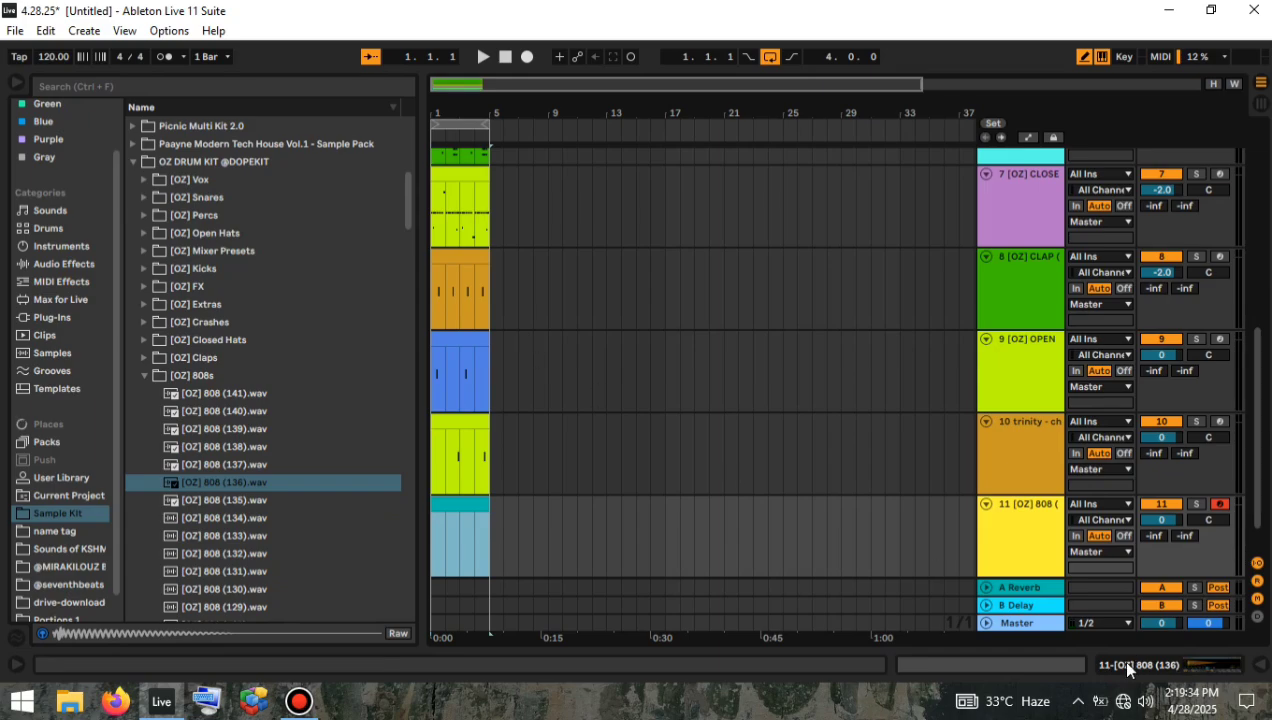
left_click(1051, 667)
left_click_drag(382, 341, 418, 298)
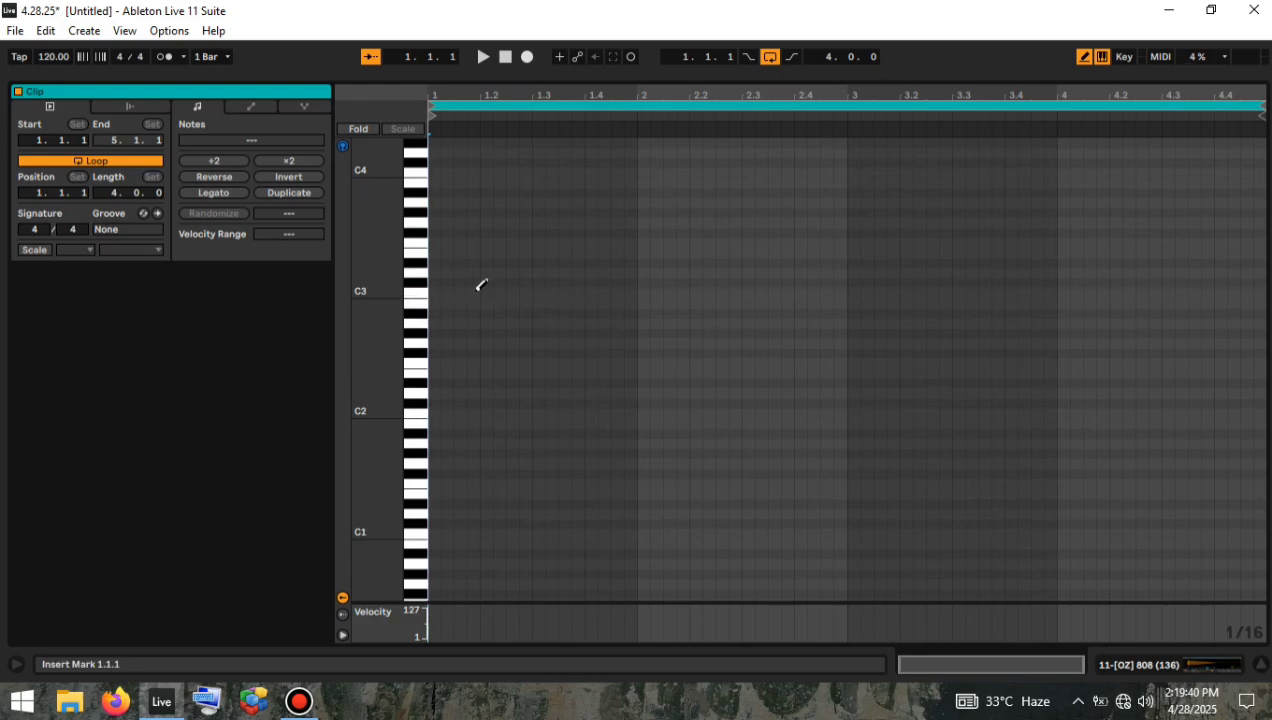
On a 1/8 grid, draw a two-beat C3 808 note at 1.1.1 and repeat it at 1.4.1 and 2.3.1.
right_click(510, 287)
left_click(584, 537)
left_click(440, 293)
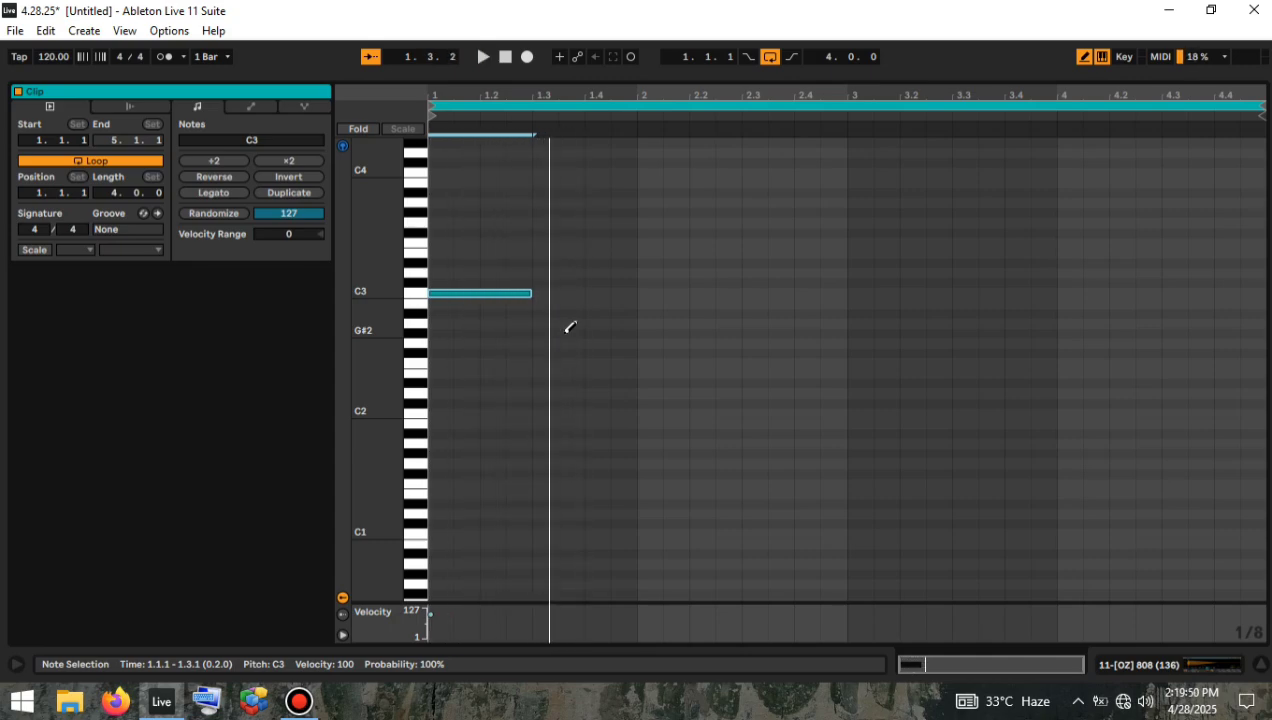
key("space")
key("ctrl+d")
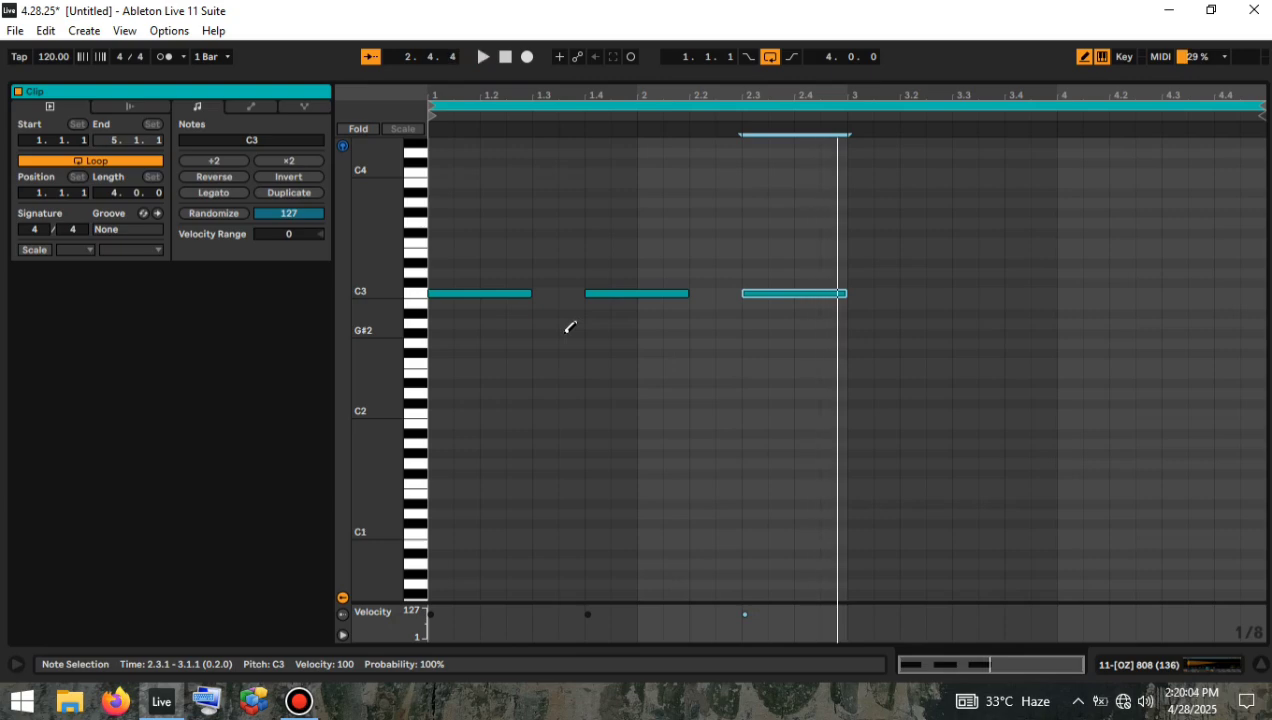
key("space")
Duplicate all three C3 808 notes into bars 3 and 4 and play the loop.
key("ctrl+a")
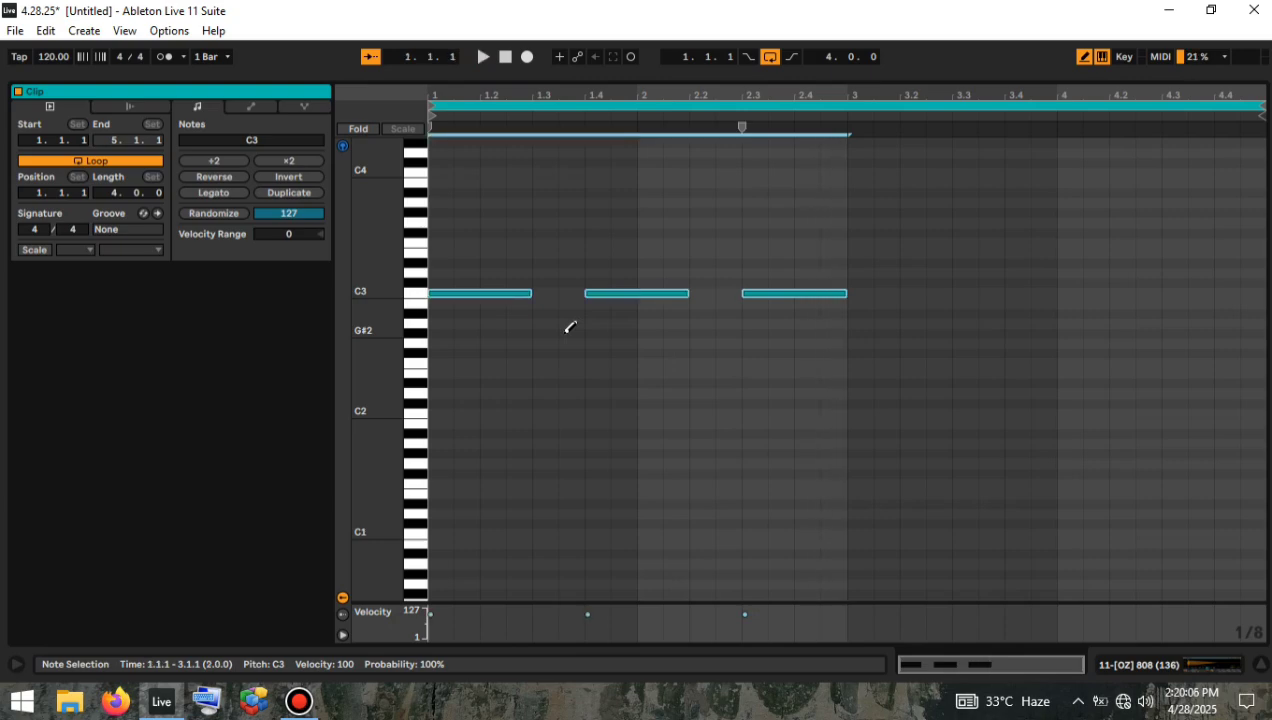
key("ctrl+d")
key("space")
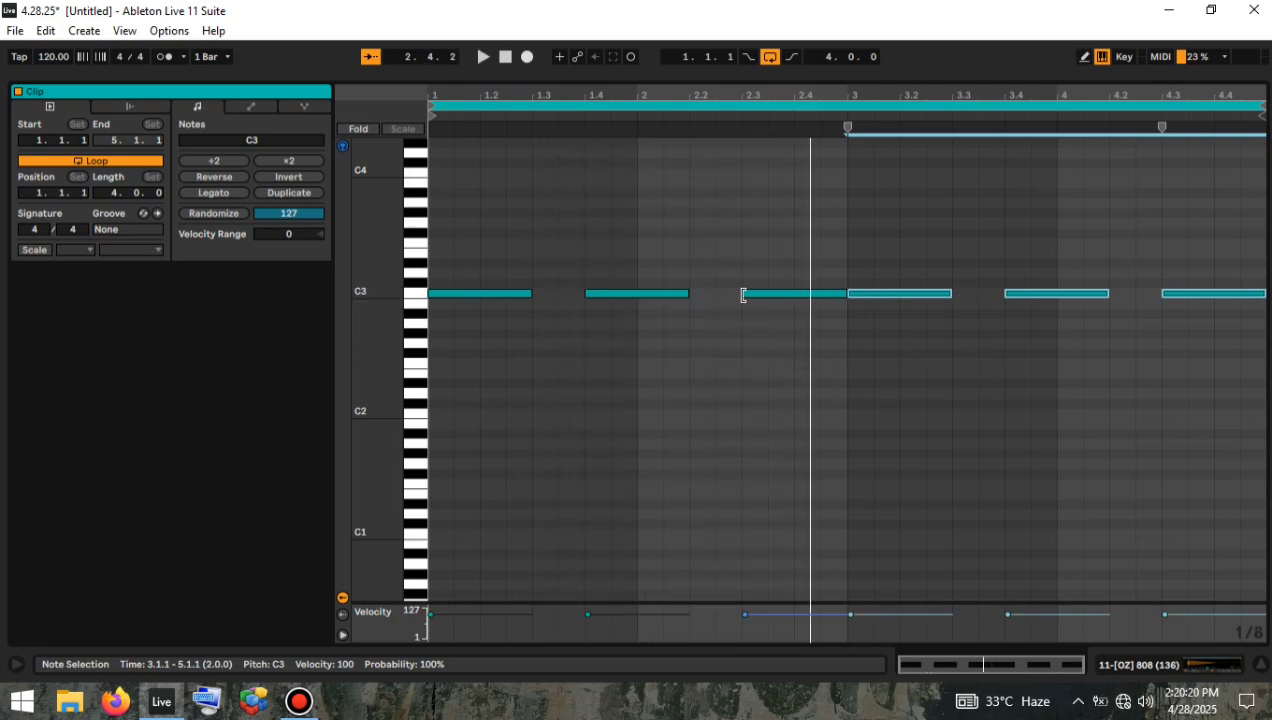
Trim the start of the 808 note at 2.3.1 to 2.3.3, comparing it with a 2.4.1 start in playback.
left_click_drag(743, 295, 766, 295)
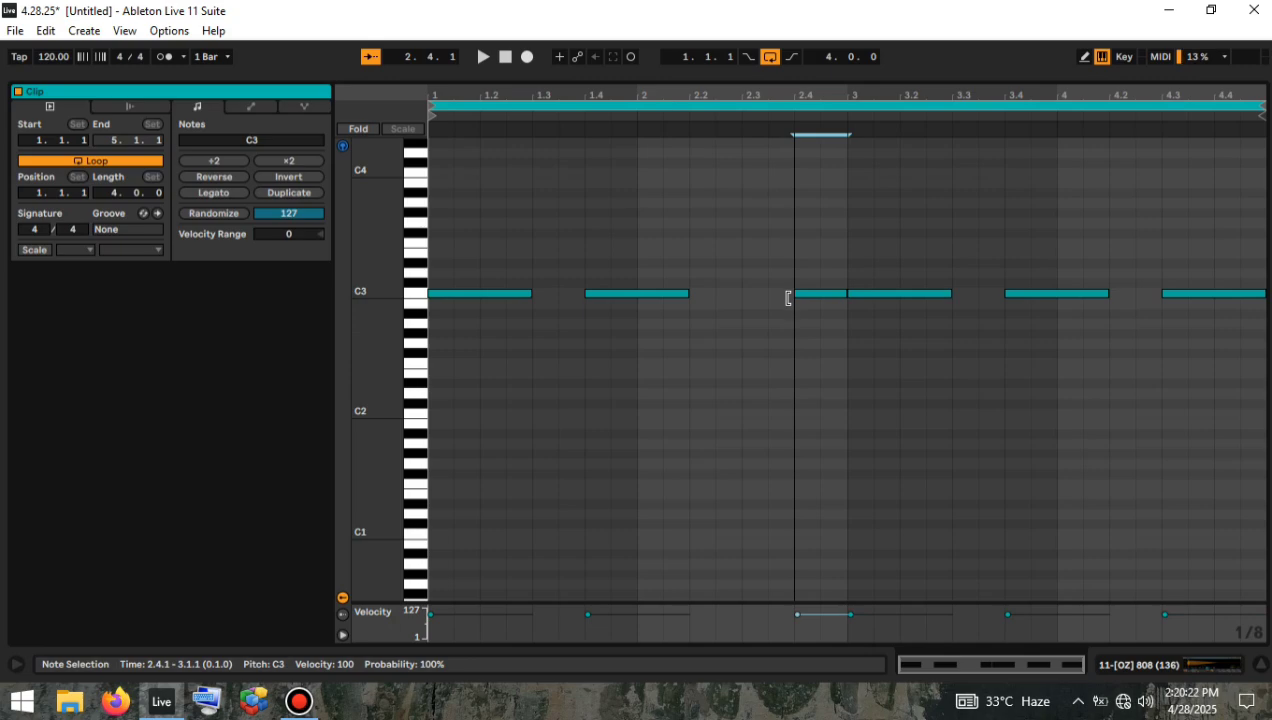
key("space")
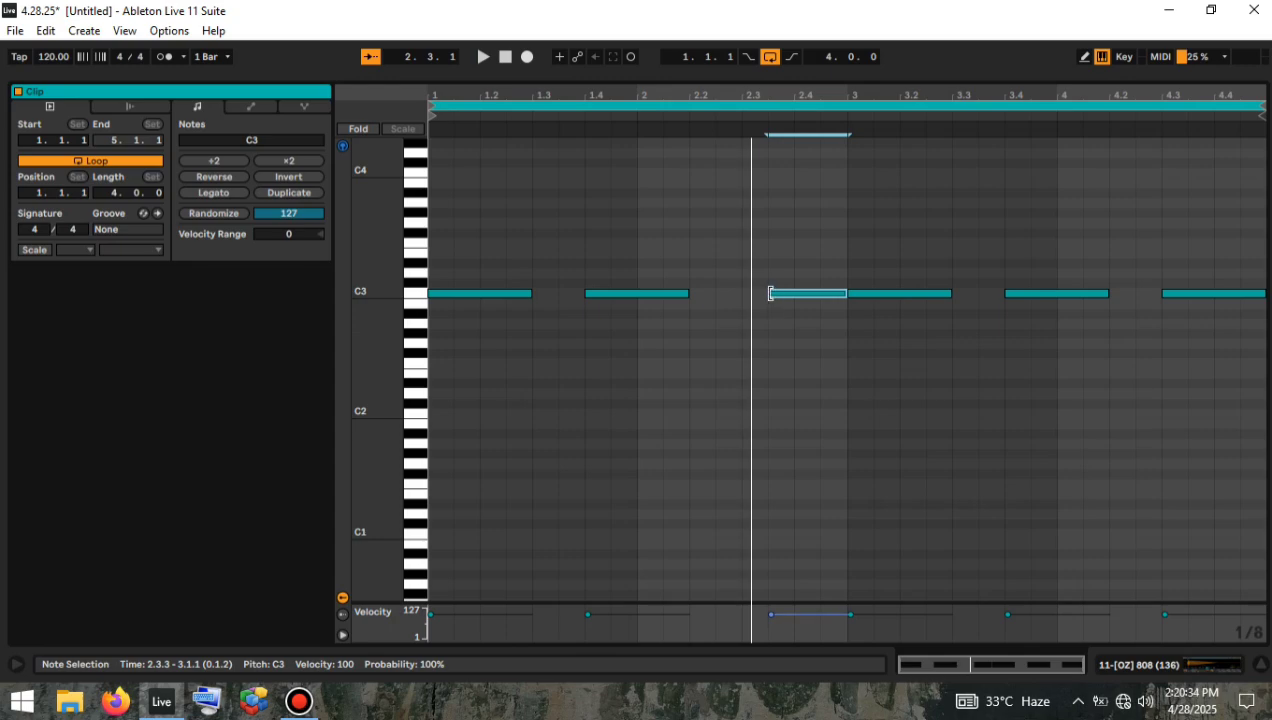
left_click_drag(782, 296, 790, 296)
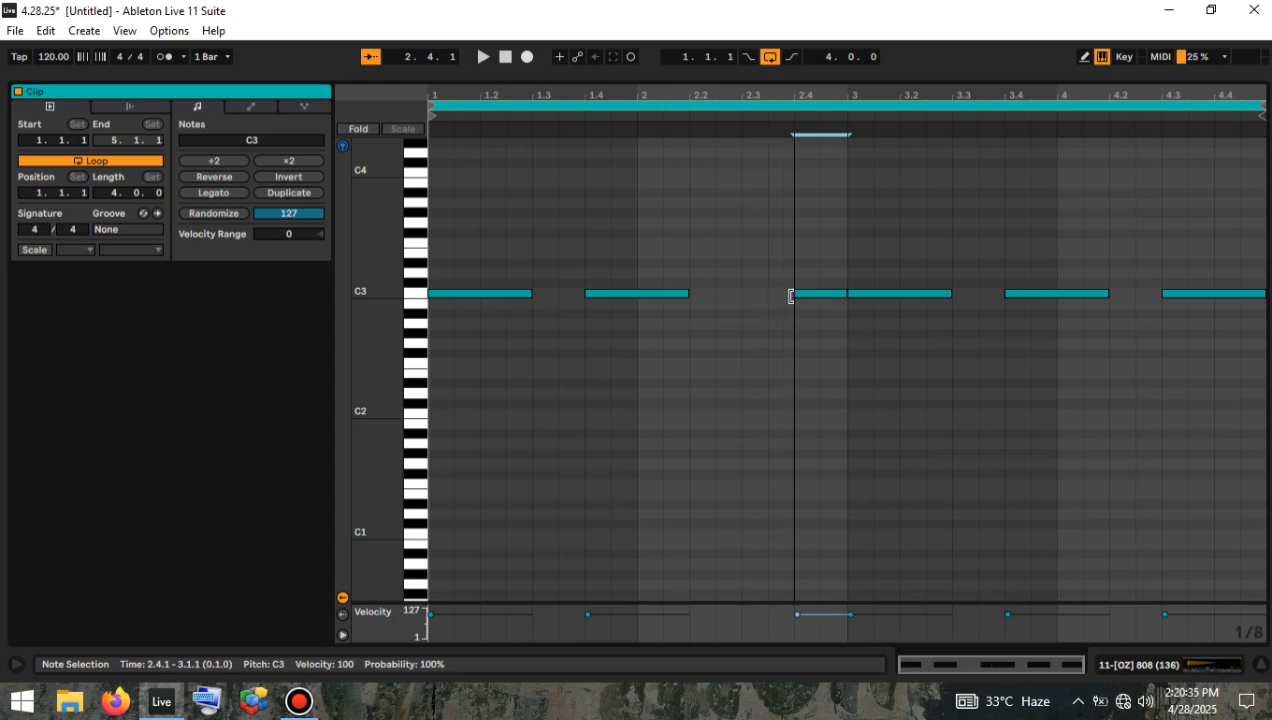
left_click_drag(797, 291, 773, 313)
Set the piano roll grid to 1/16 and shorten the end of the 808 note at 2.3.3.
right_click(767, 358)
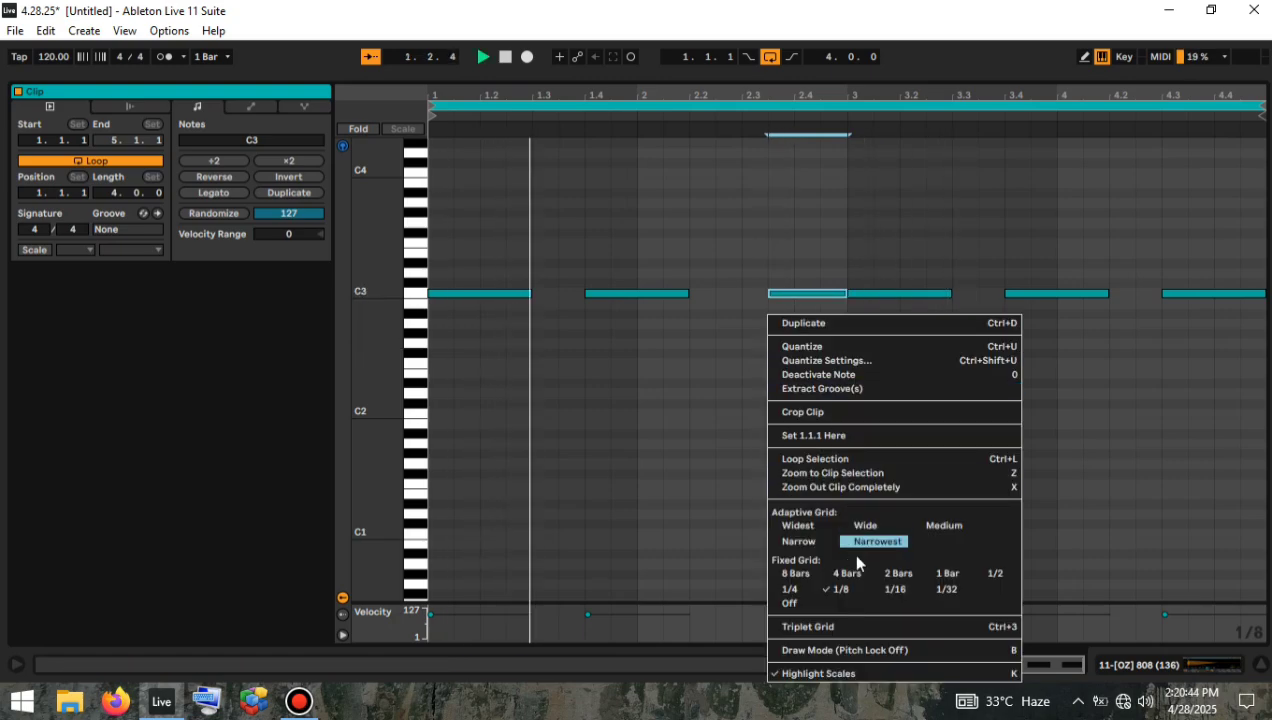
left_click(897, 598)
key("shift+Left")
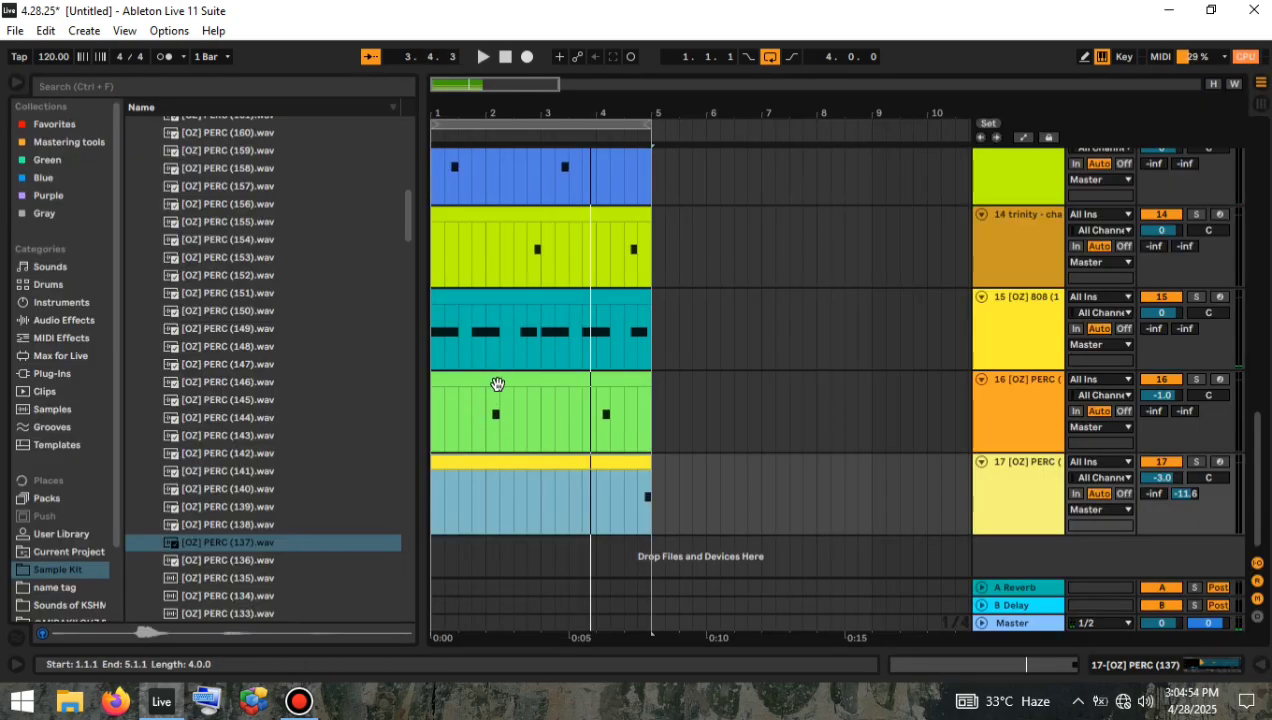
Examine the C3 notes in the [OZ] PERC (155) clip during playback and return to the arrangement.
double_click(497, 384)
left_click(623, 116)
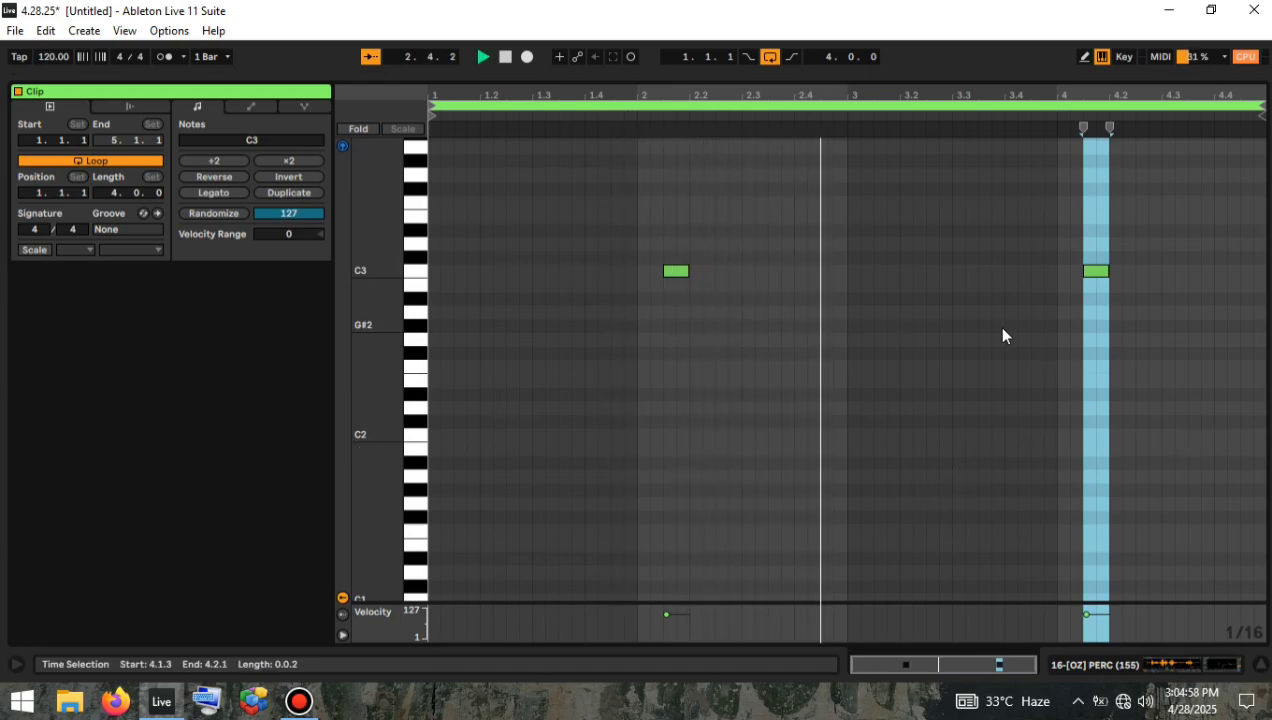
left_click(1086, 326)
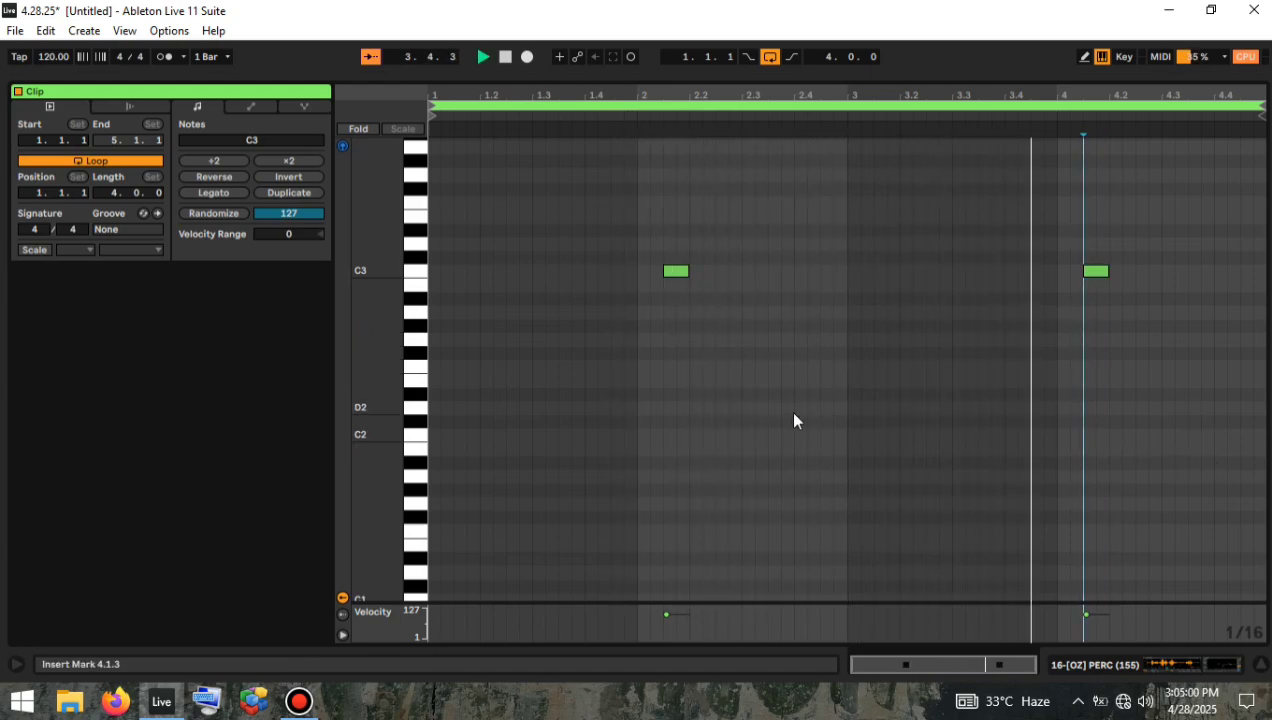
key("space")
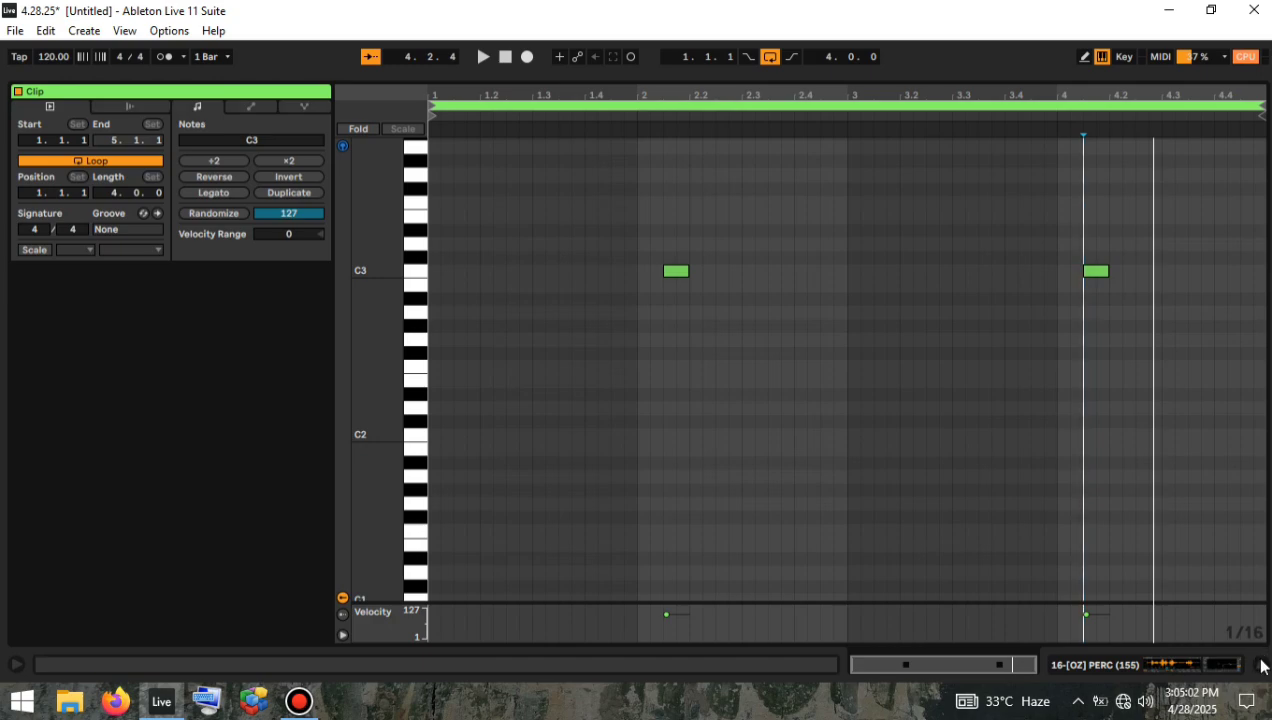
left_click(1261, 665)
Solo BBC Symphony Orchestra tracks 8 and 9 and play track 8's clip while viewing its notes.
scroll(602, 338, "up", 10)
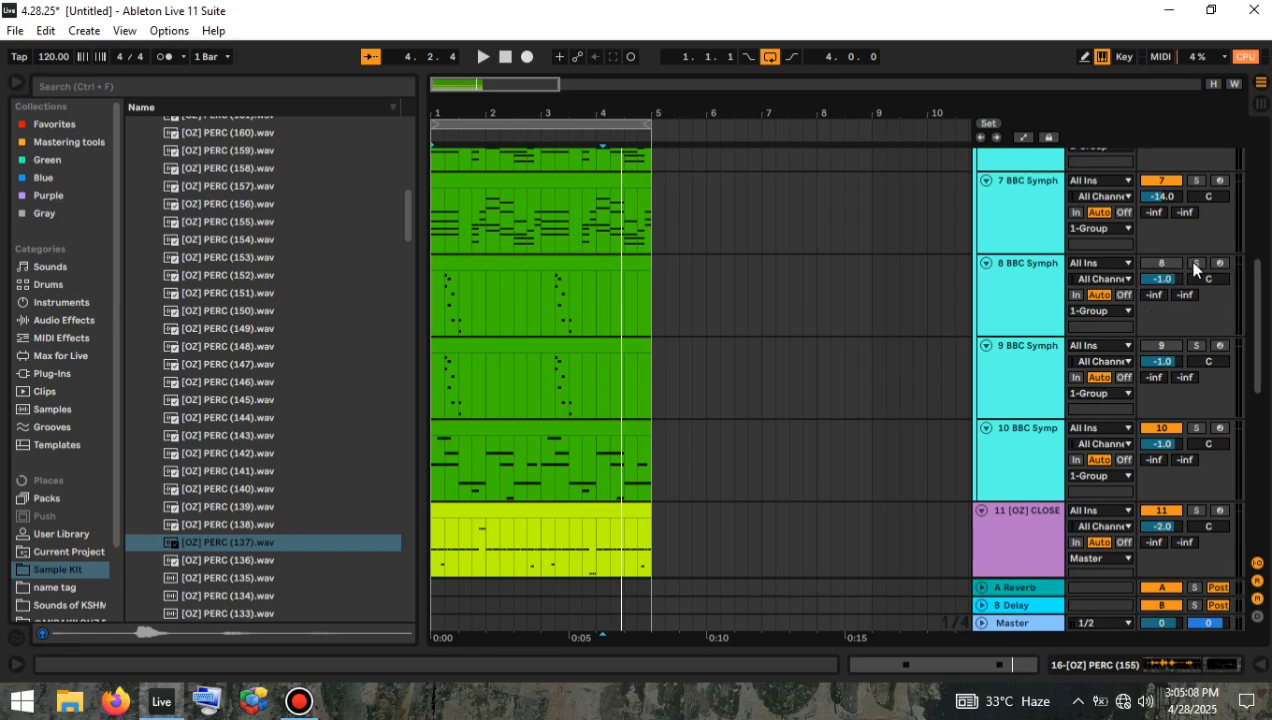
left_click(1197, 345)
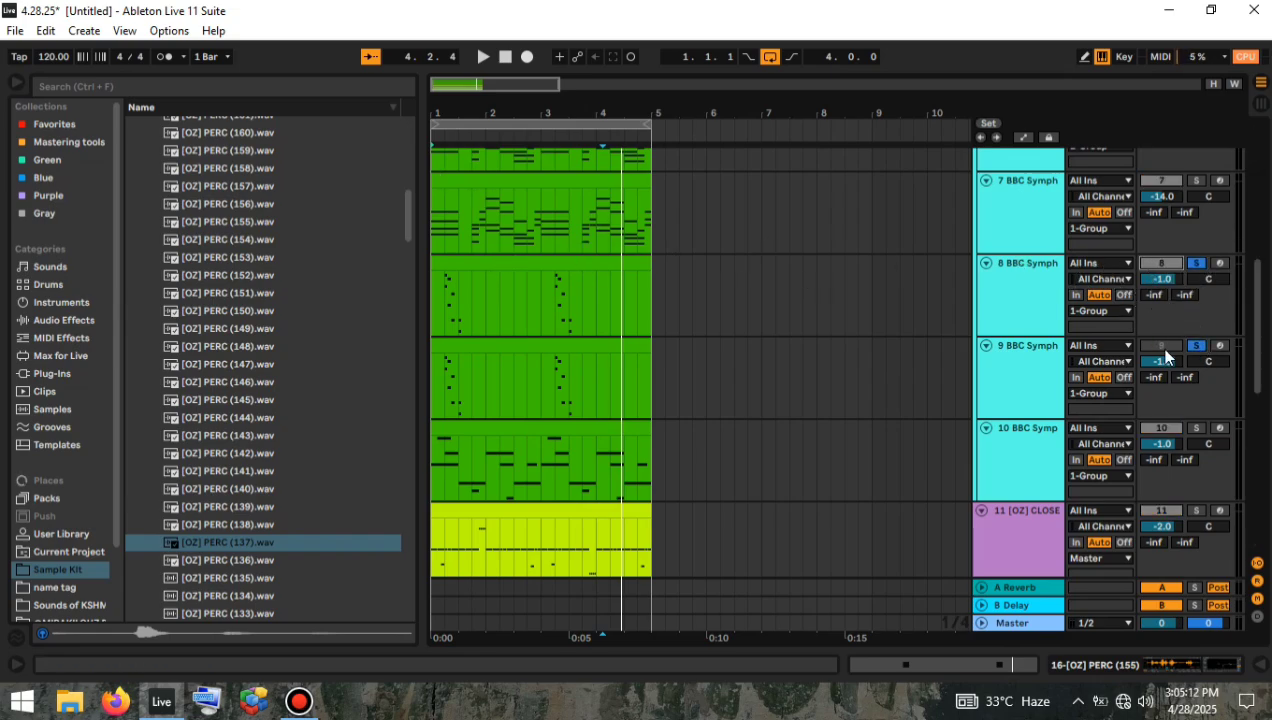
double_click(504, 280)
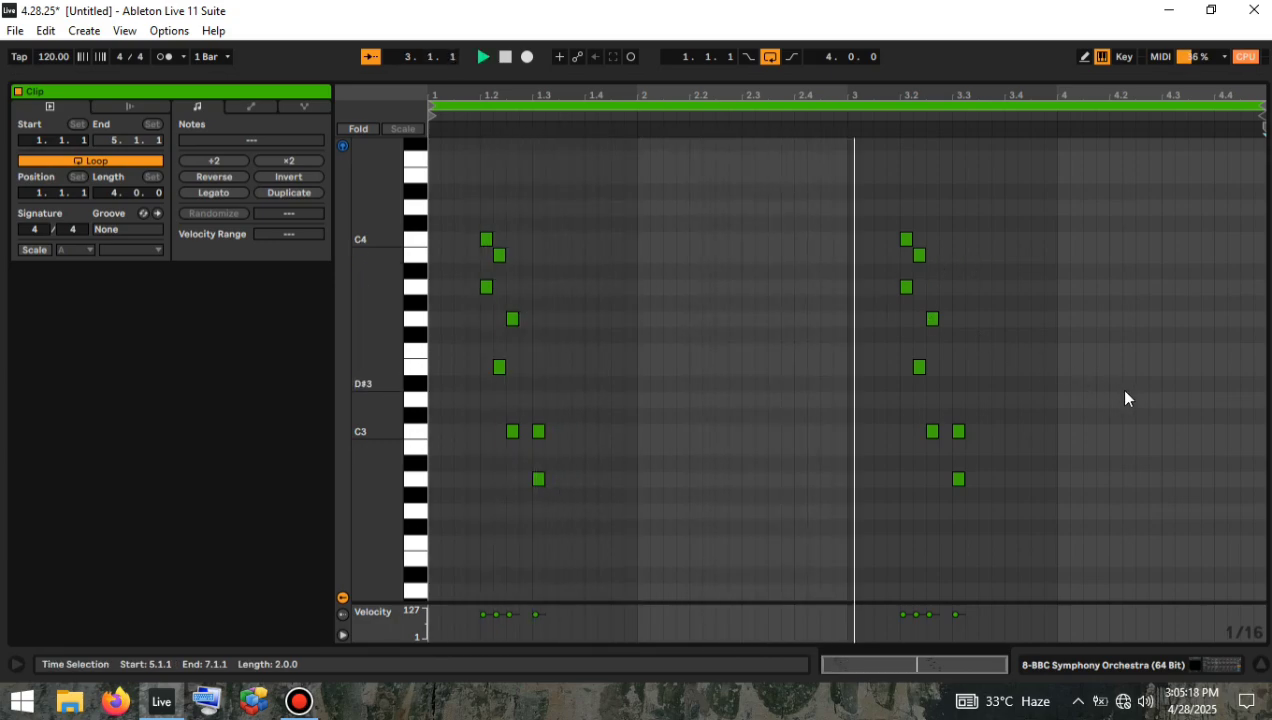
left_click(1263, 665)
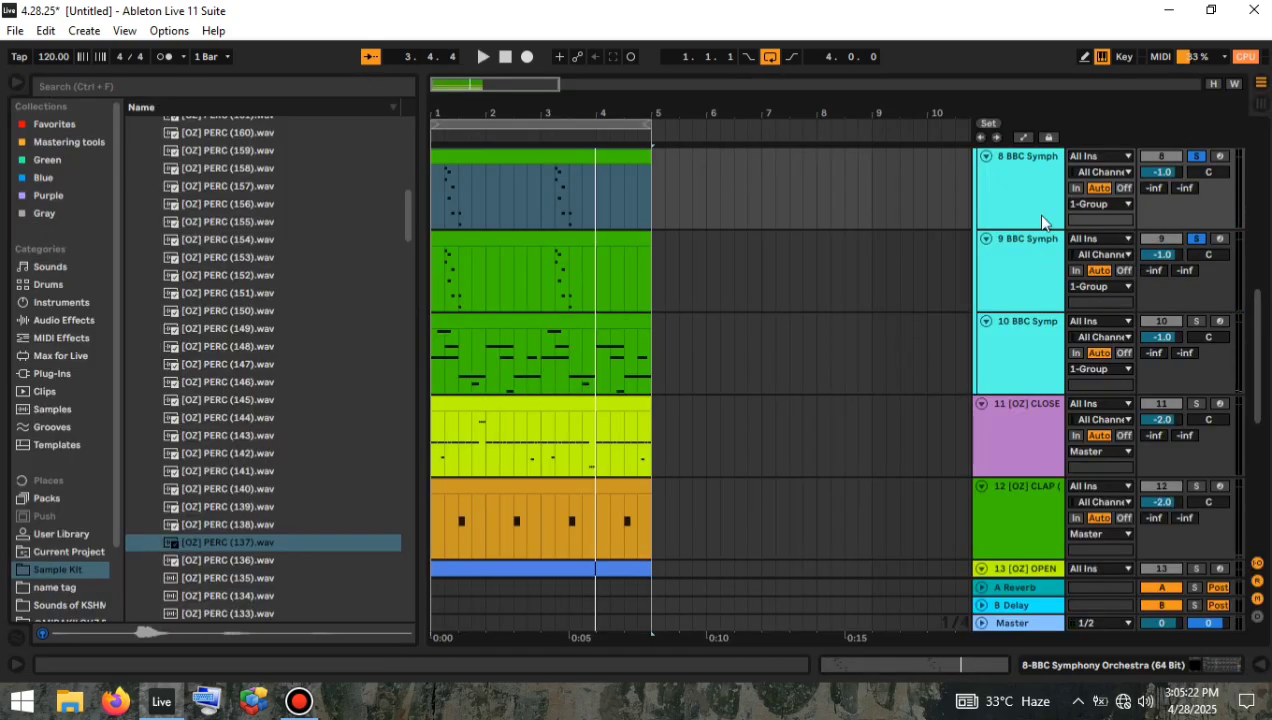
Solo BBC Symphony Orchestra track 10 and play its clip while viewing its notes in the piano roll.
left_click(1034, 256)
left_click(1200, 319)
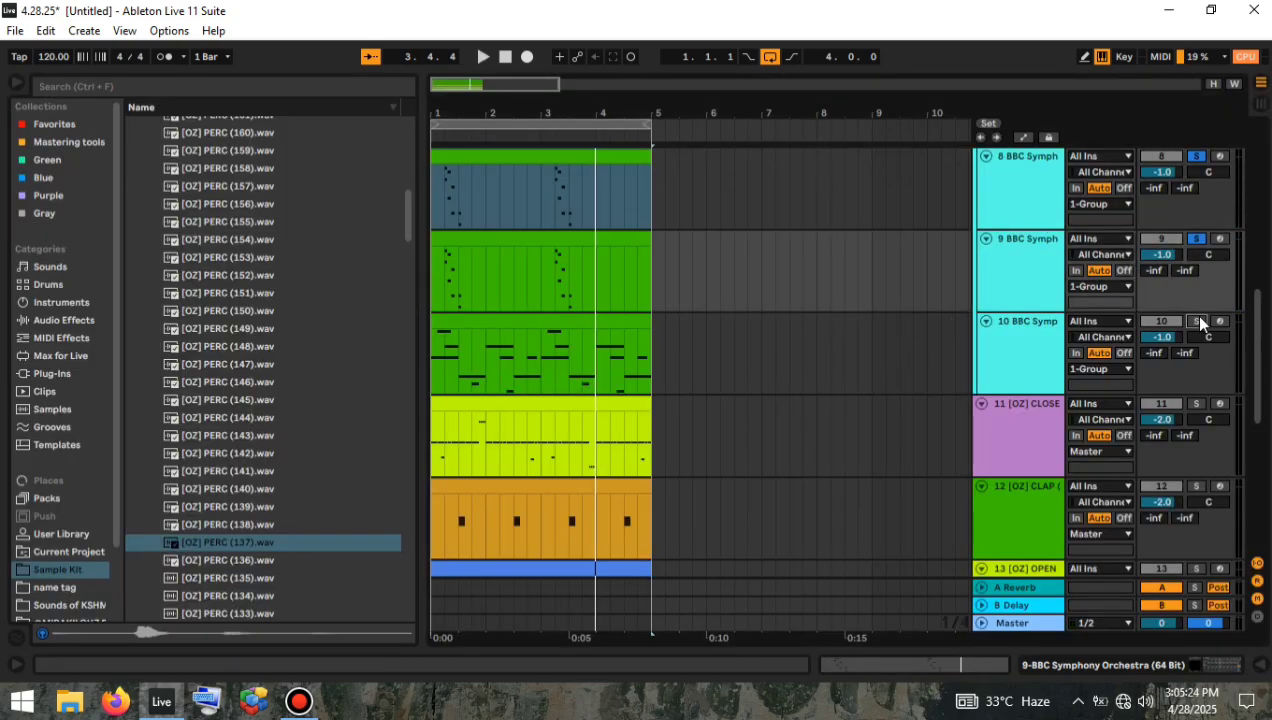
double_click(496, 327)
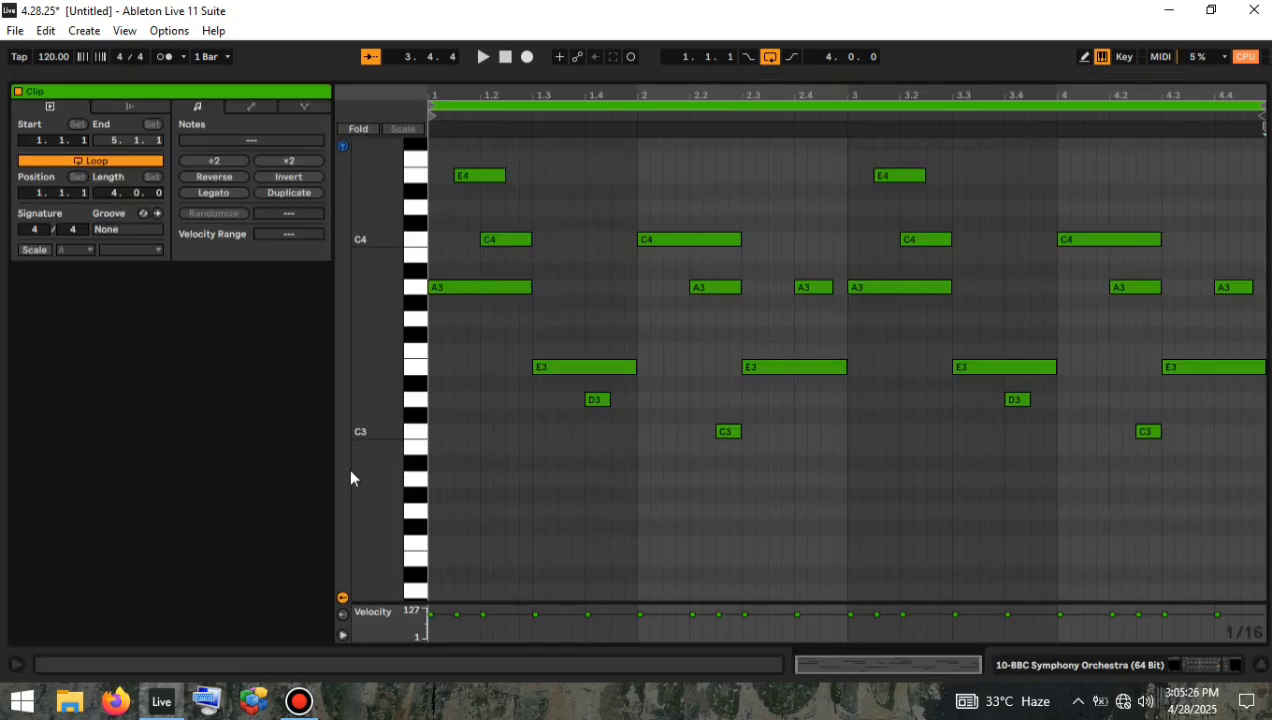
key("space")
left_click(440, 449)
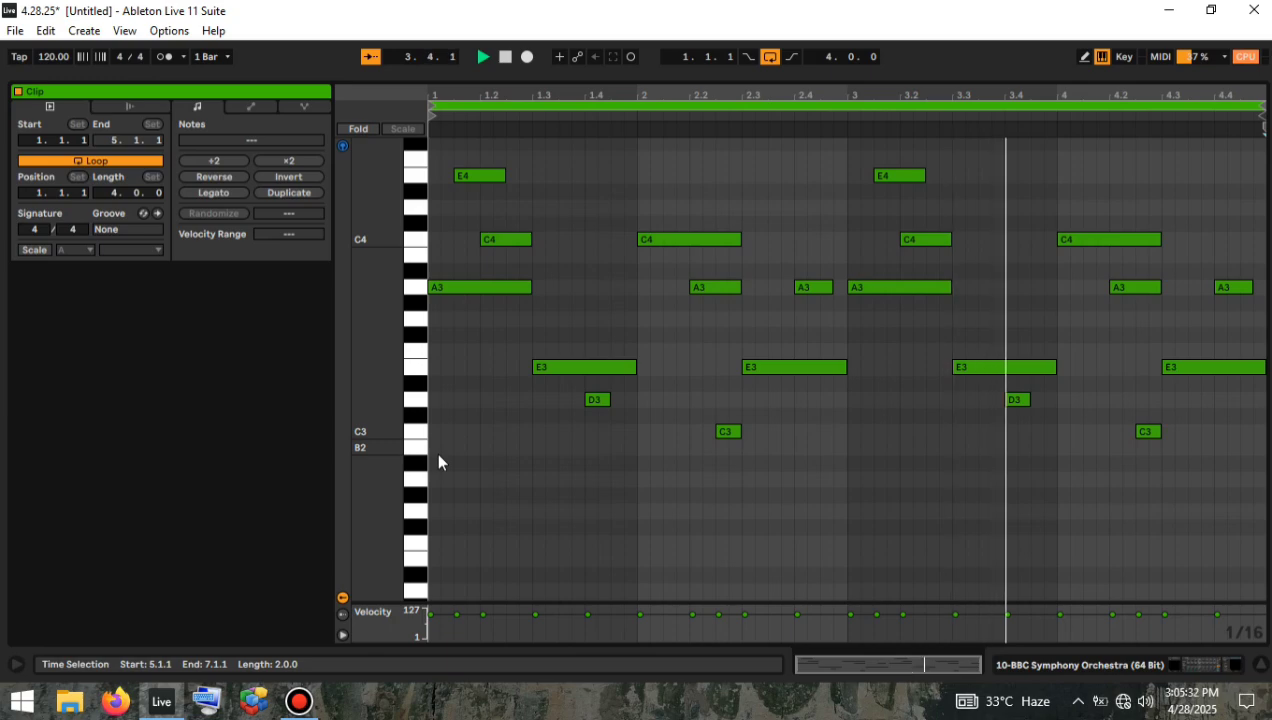
key("space")
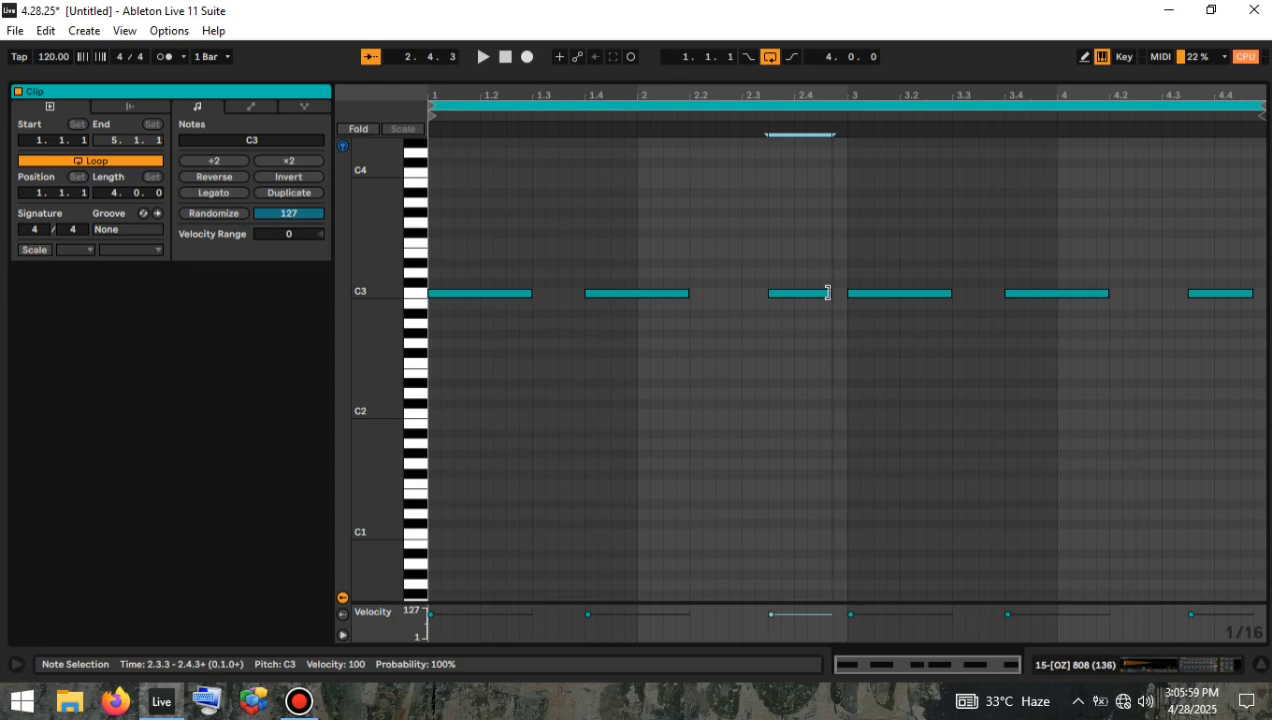
Shorten the 808 note at 2.3.3 to end at 2.4.1, place a D3 copy at 2.4.2 and play the loop.
left_click_drag(829, 296, 816, 298)
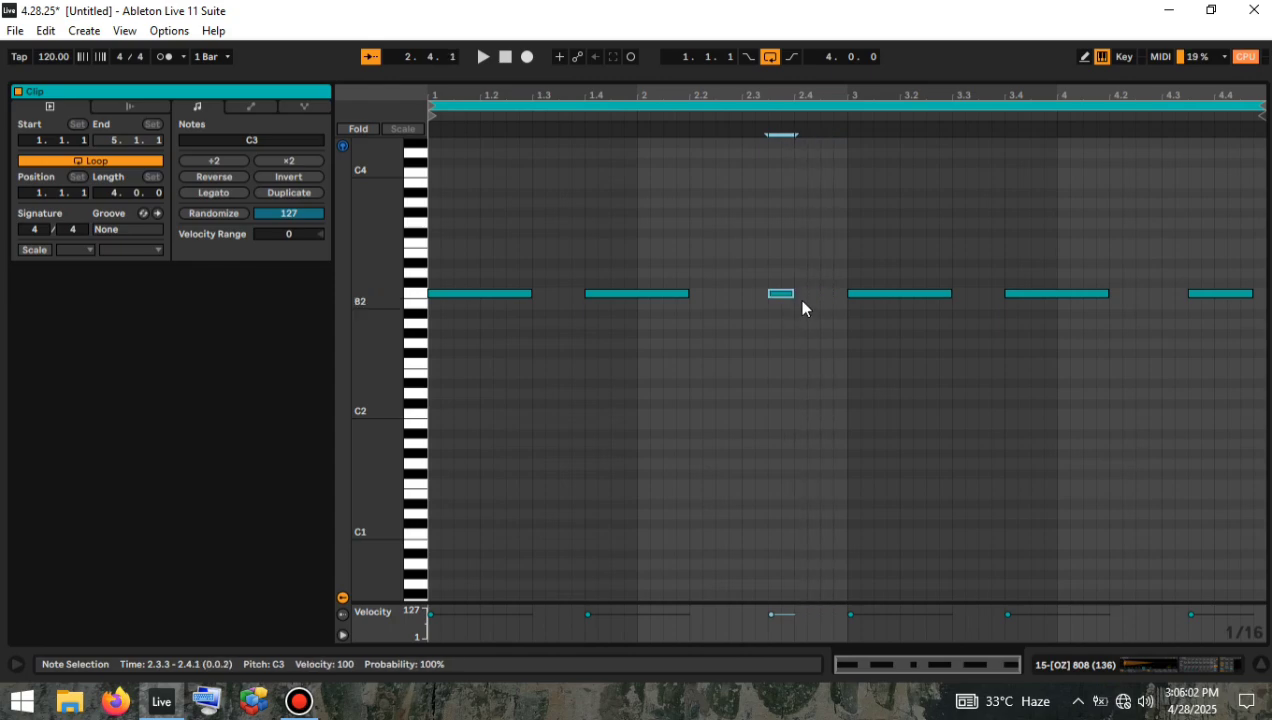
key("ctrl+d")
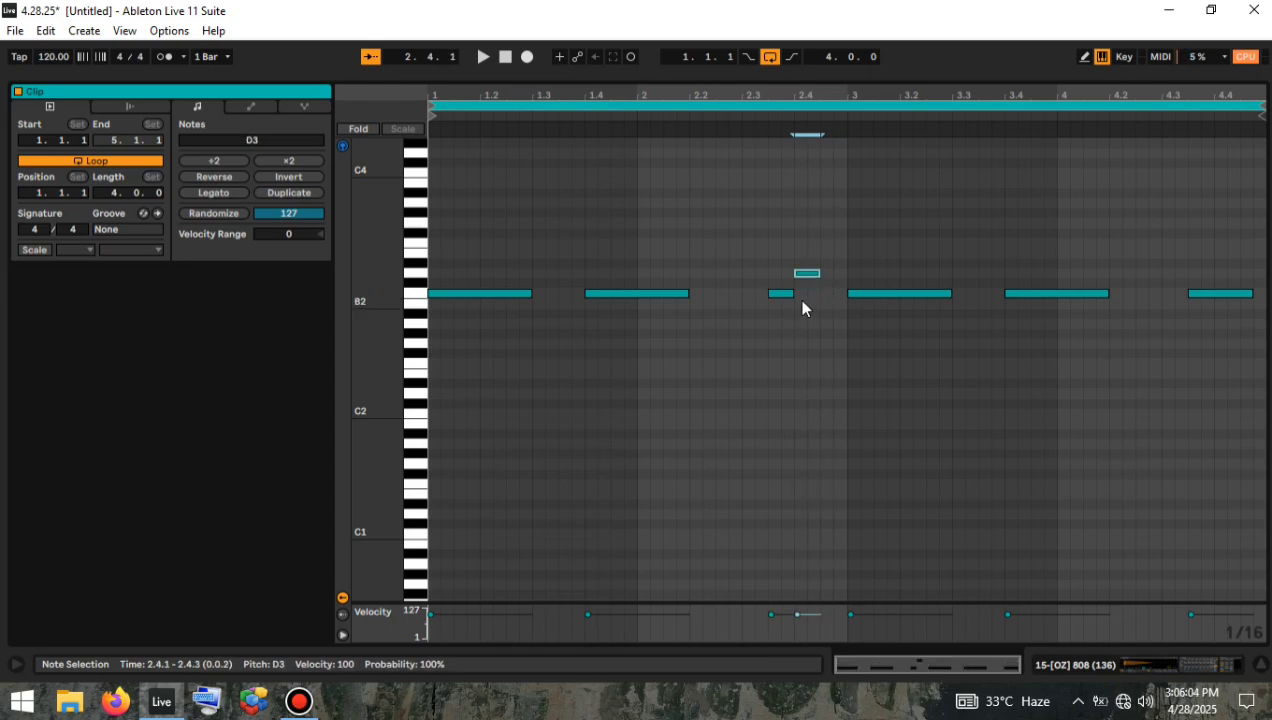
key("space")
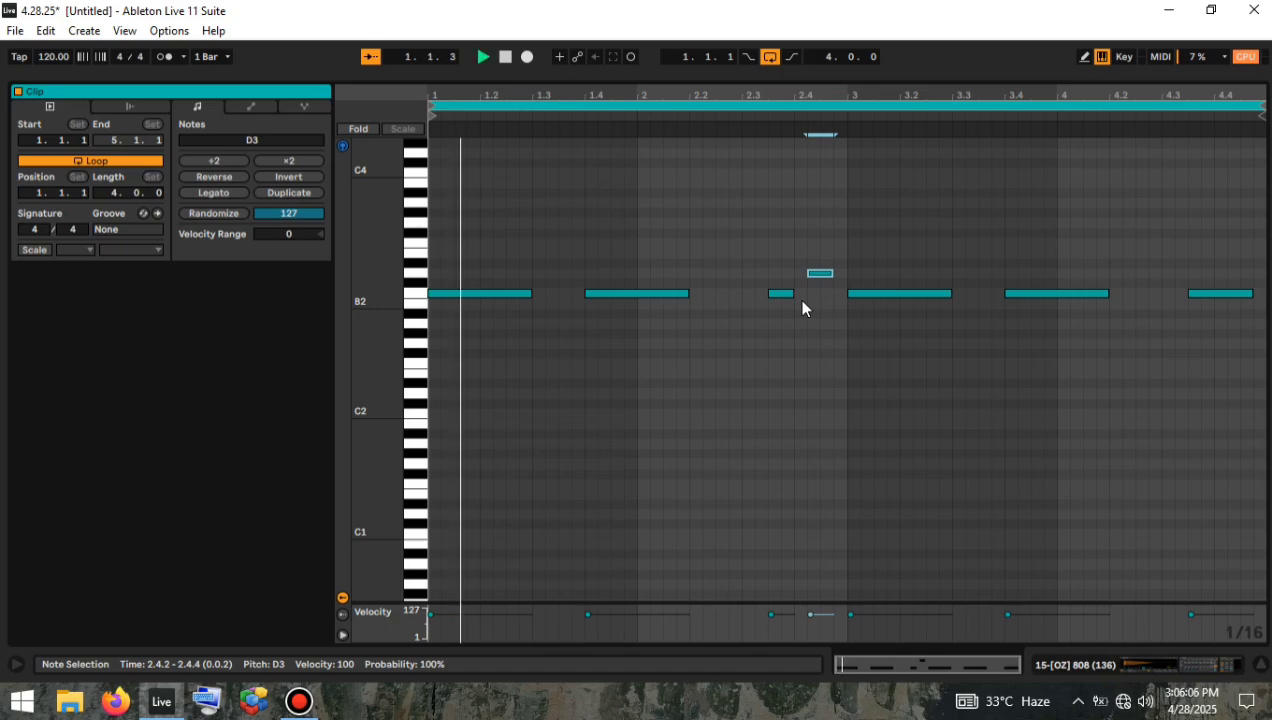
Lengthen the D3 808 note to three sixteenths, reposition it to start at 2.4.1, and audition the pattern.
key("shift+Right")
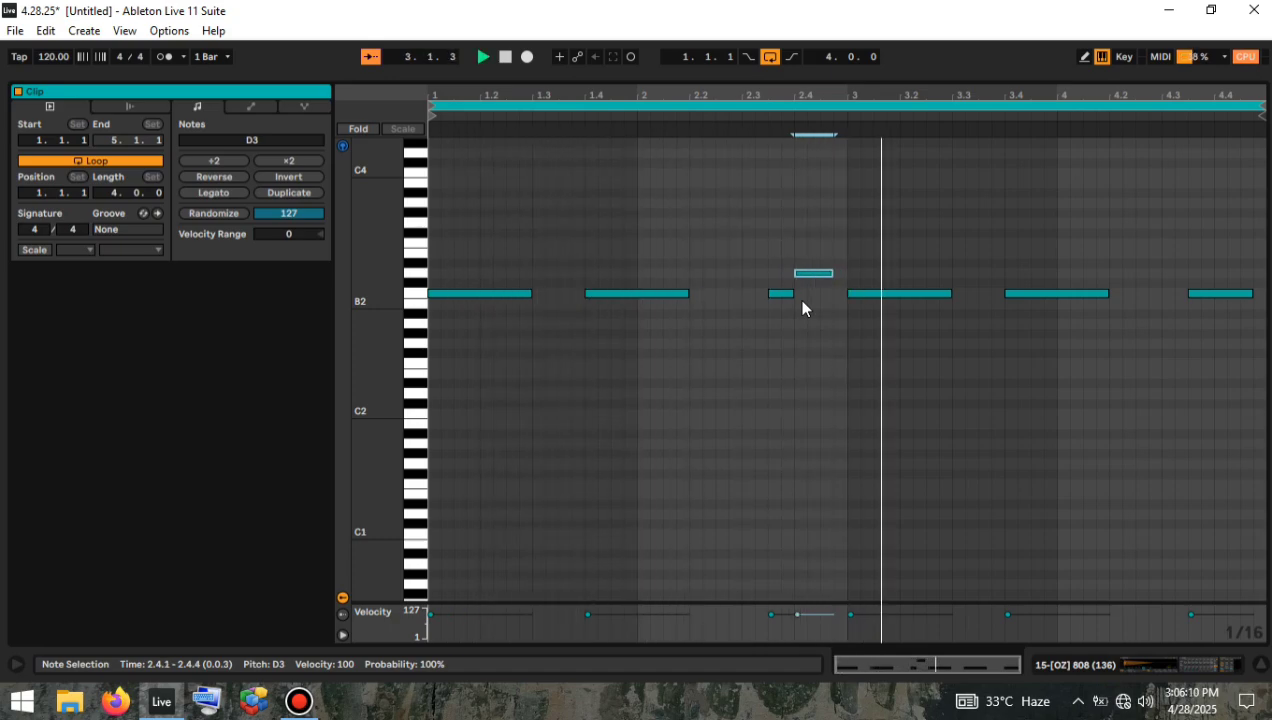
key("space")
key("Right")
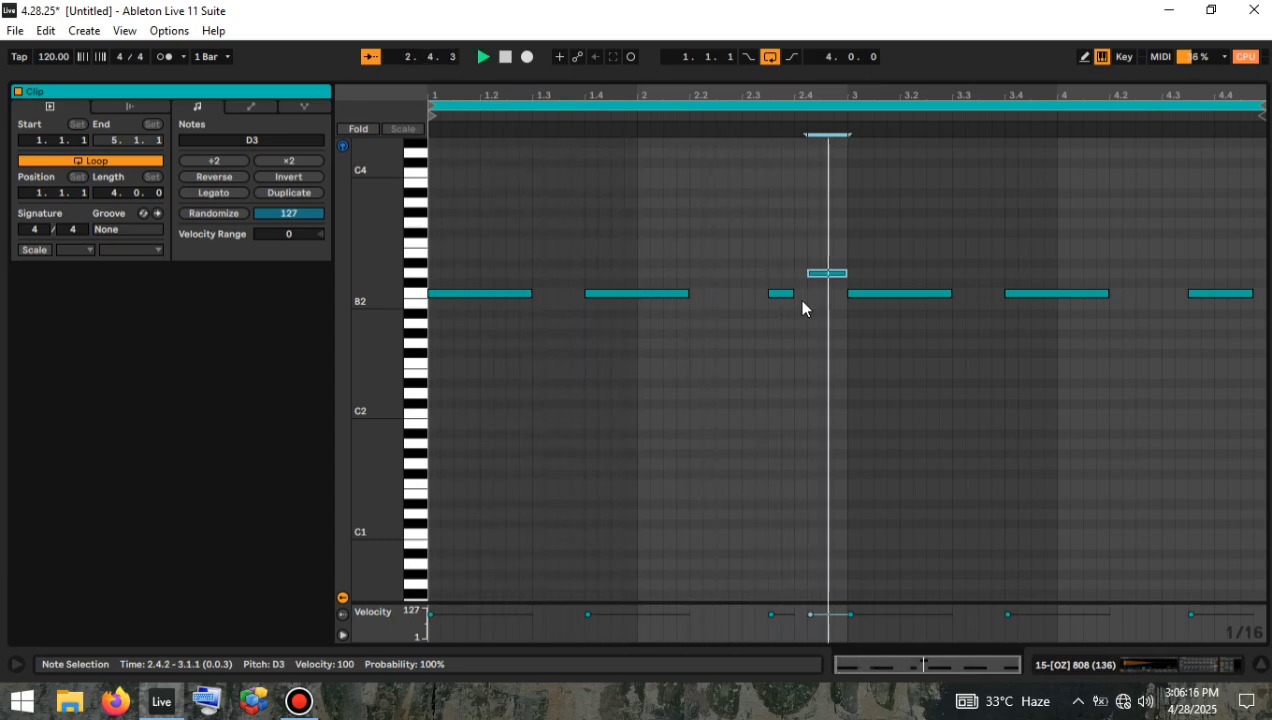
key("Left")
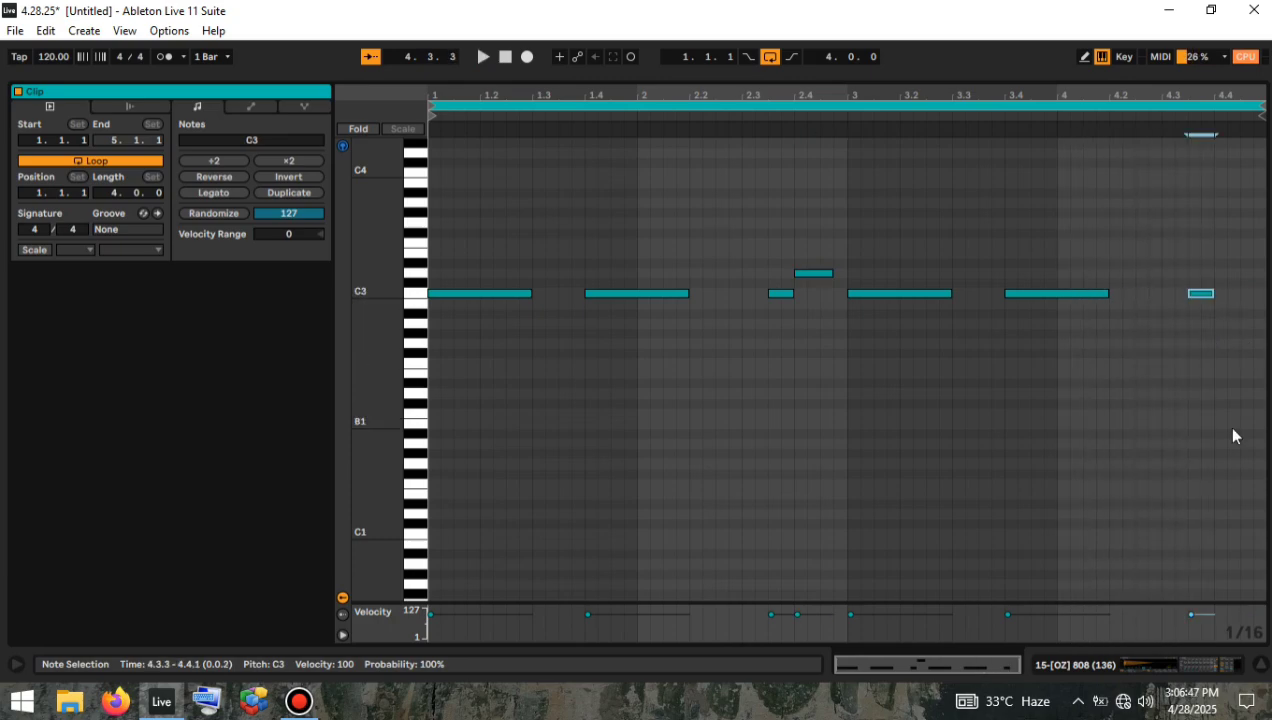
Duplicate the short C3 note at 4.3.3 to 4.4.1 and 4.4.3, pitching the run D3, C3, B2, and play it.
key("ctrl+d")
key("ctrl+d")
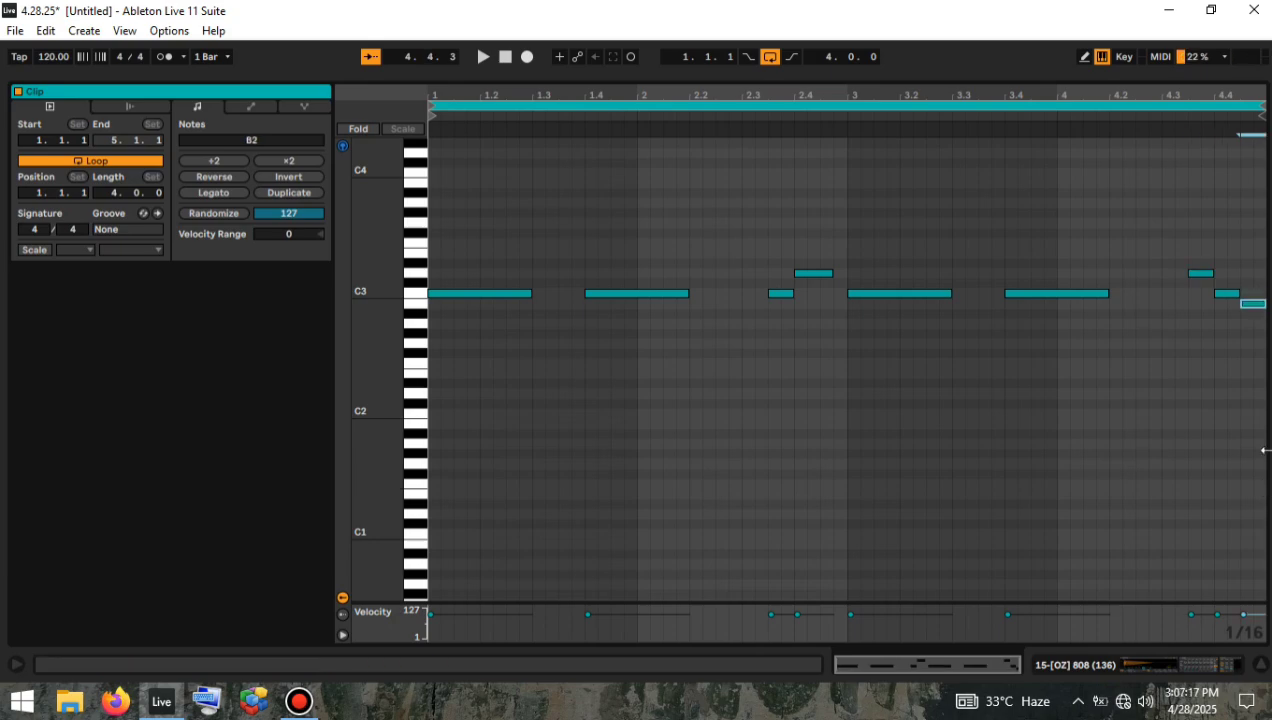
key("space")
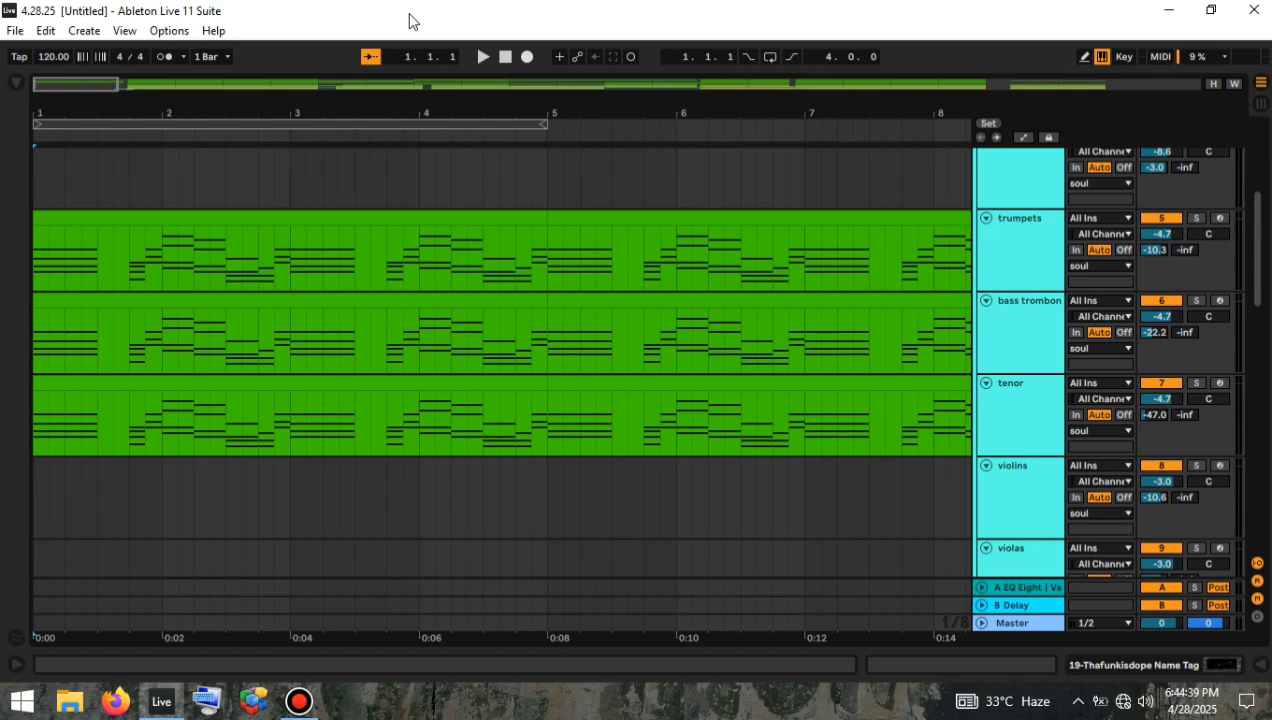
Play the full arrangement from bar 1 and examine the orchestral clips from horns to flute through the middle section.
key("space")
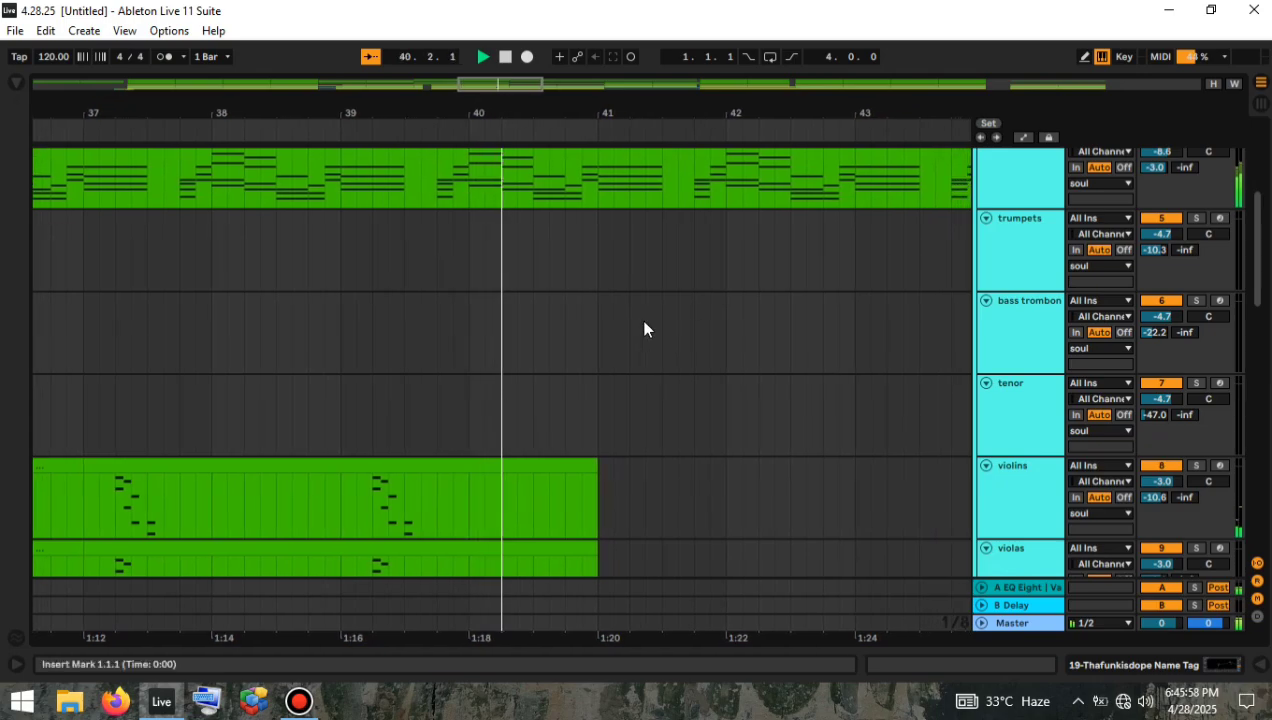
scroll(643, 328, "up", 5)
scroll(643, 327, "down", 5)
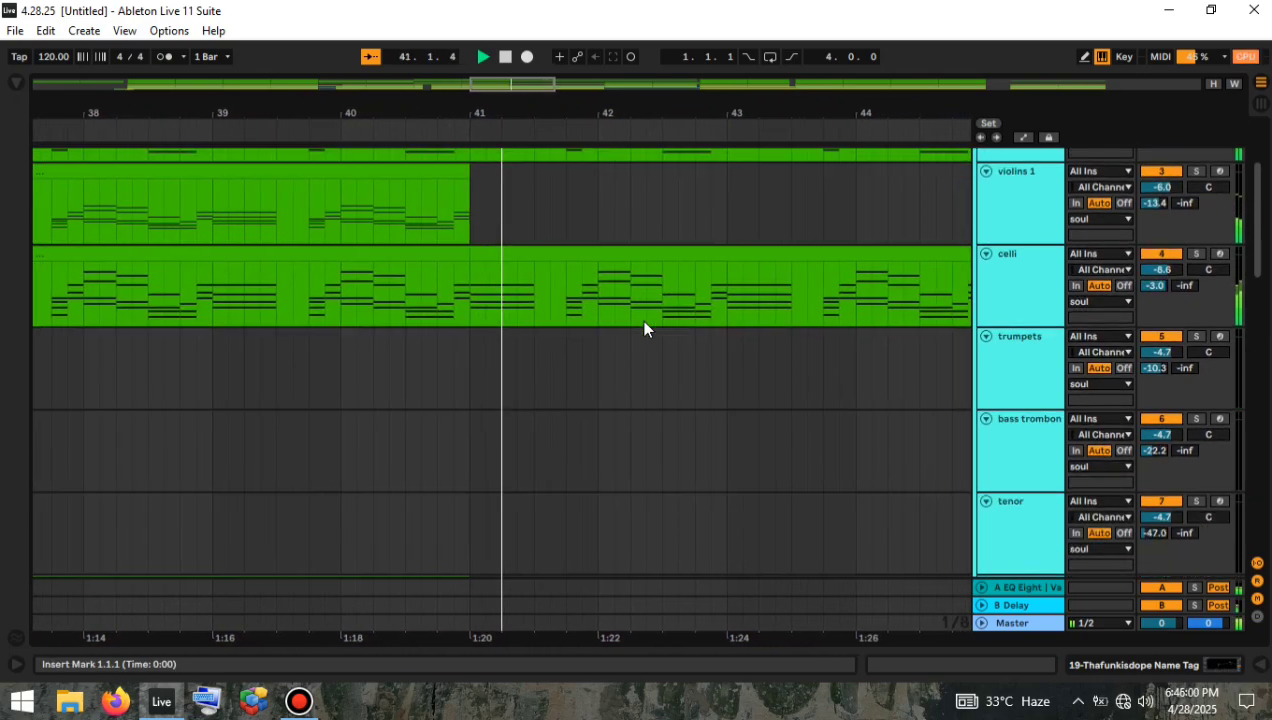
scroll(643, 322, "up", 3)
scroll(643, 320, "up", 2)
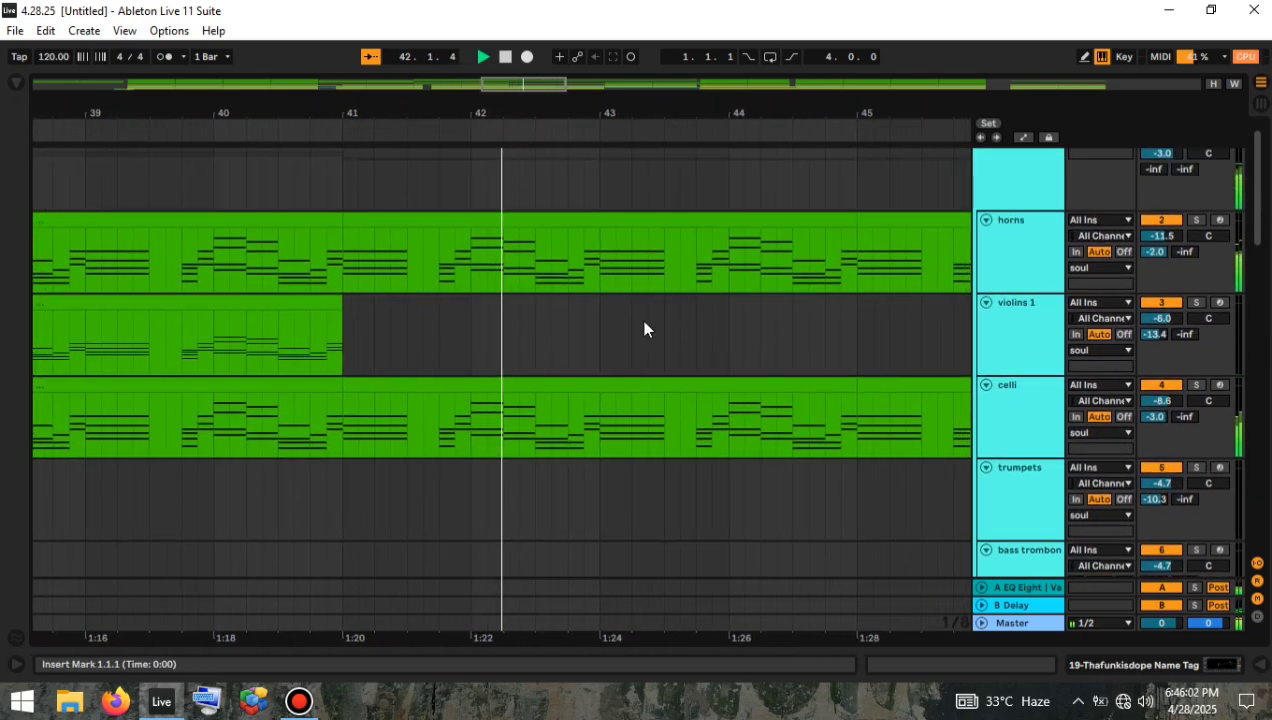
scroll(643, 320, "down", 4)
scroll(644, 329, "down", 4)
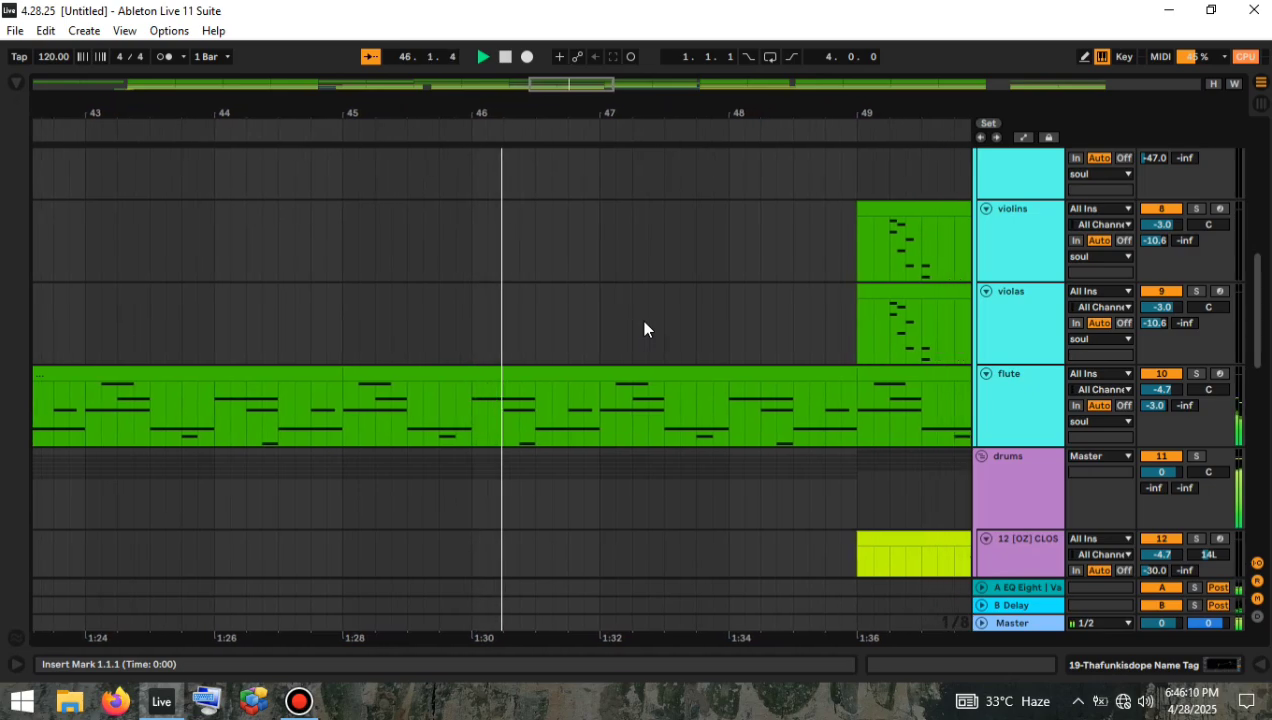
scroll(644, 329, "up", 2)
scroll(644, 323, "up", 2)
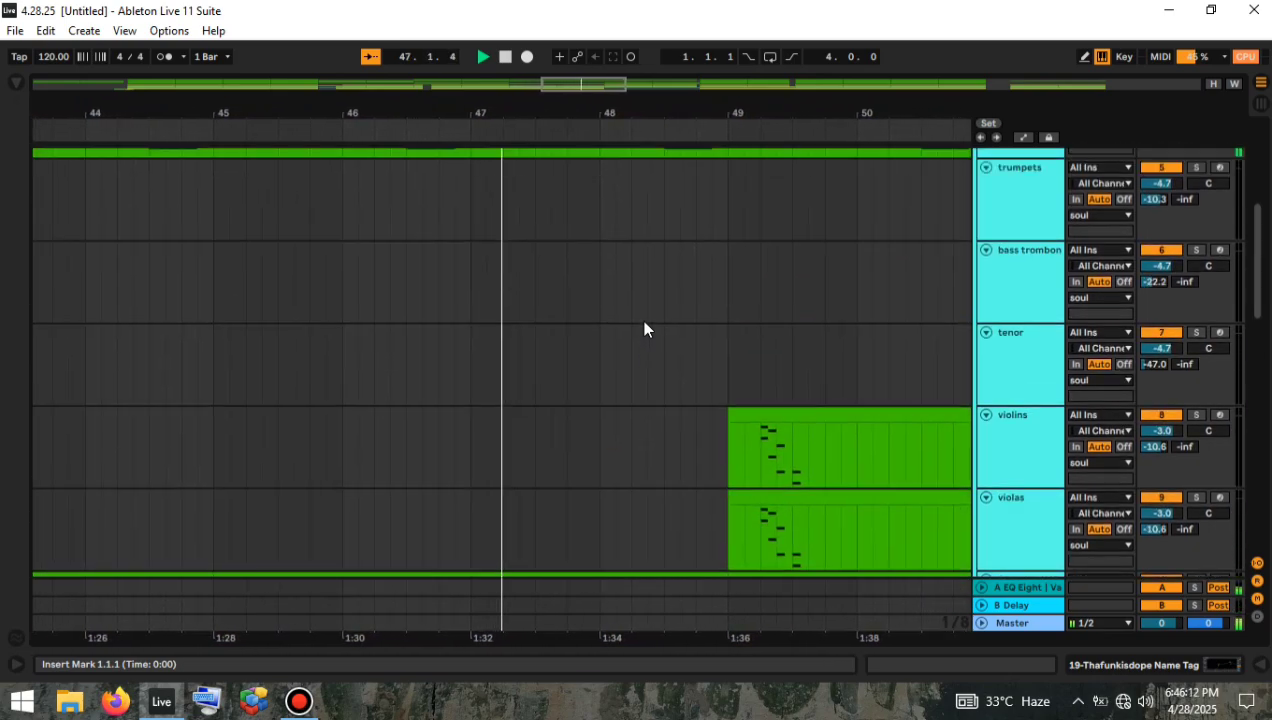
scroll(644, 323, "down", 3)
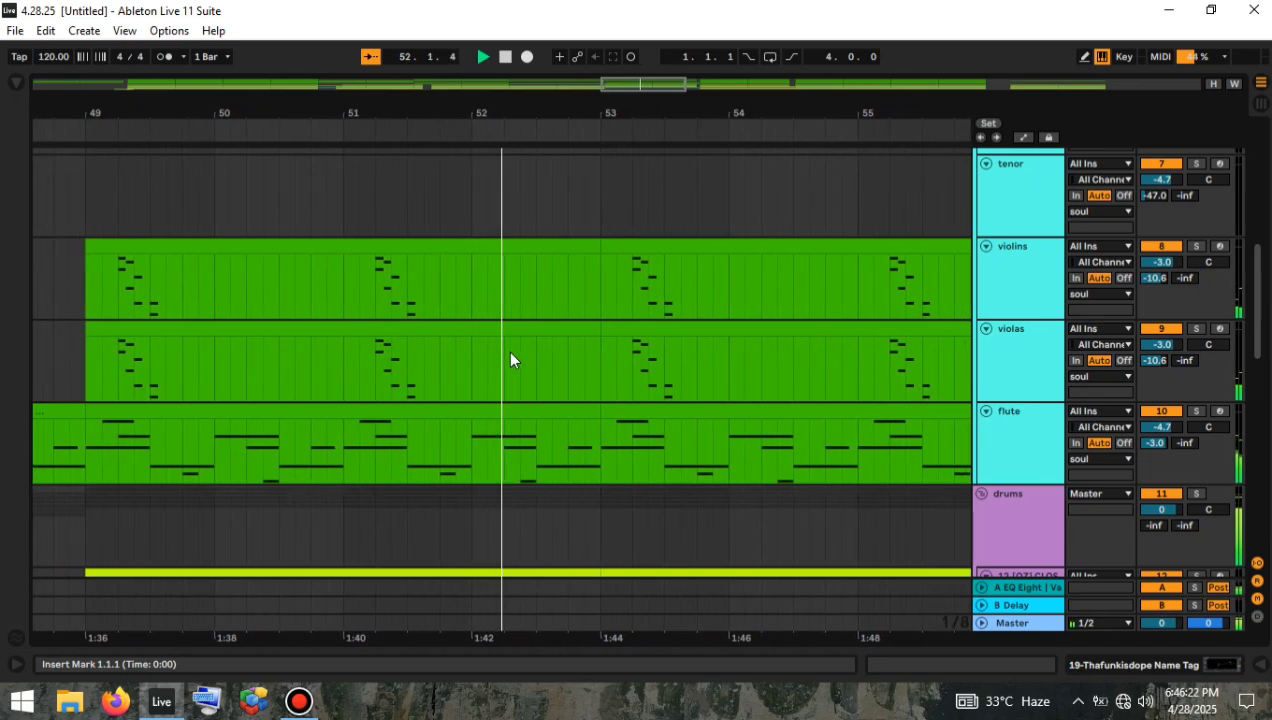
scroll(511, 353, "up", 2)
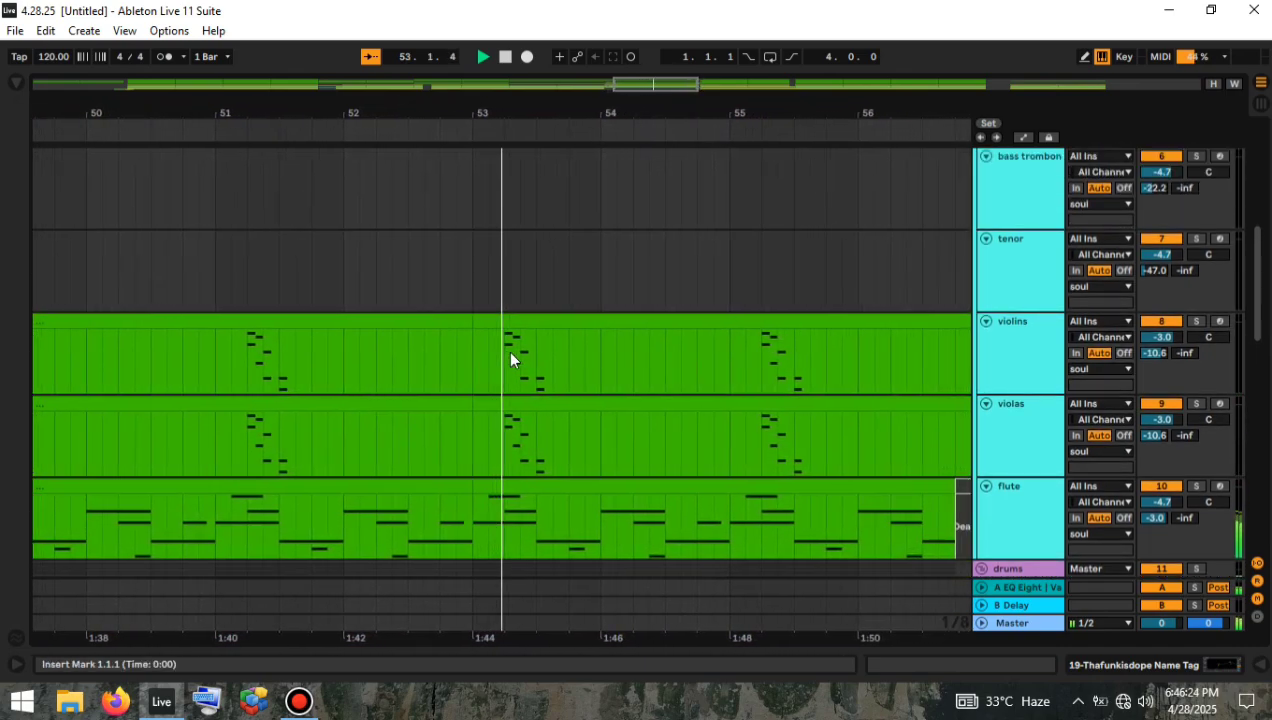
scroll(511, 360, "up", 4)
scroll(511, 360, "up", 4)
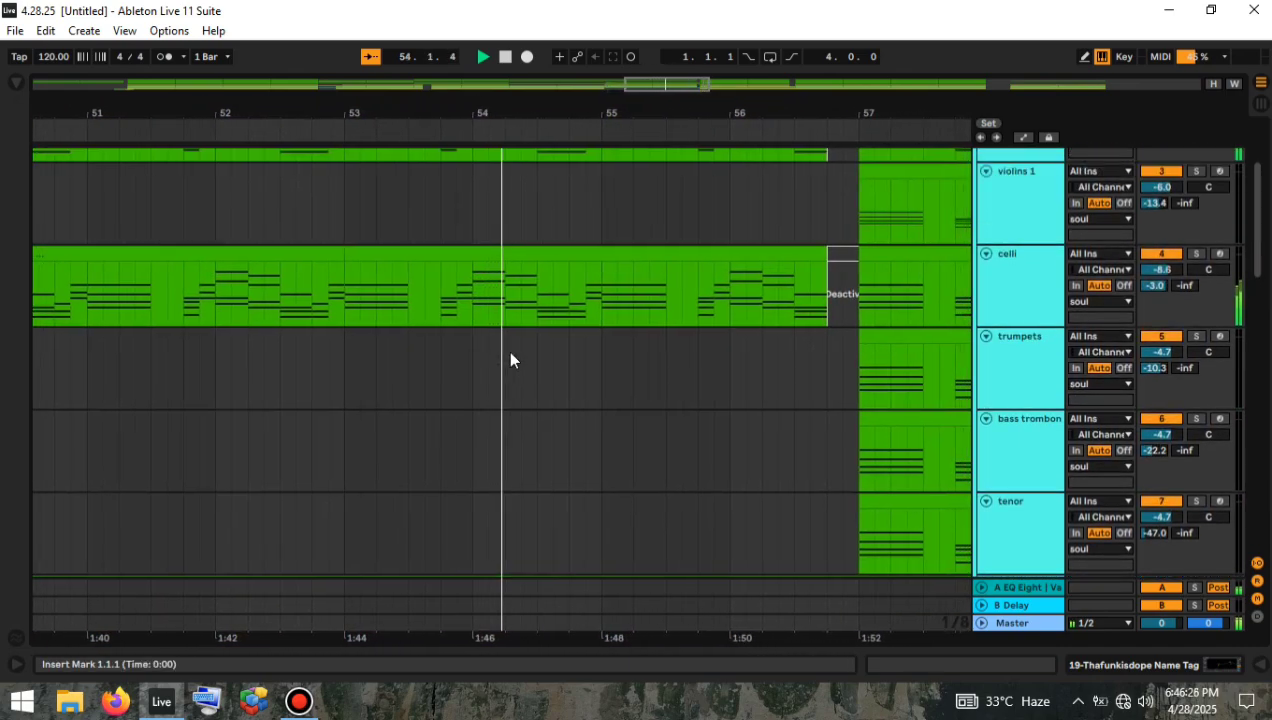
scroll(510, 360, "down", 5)
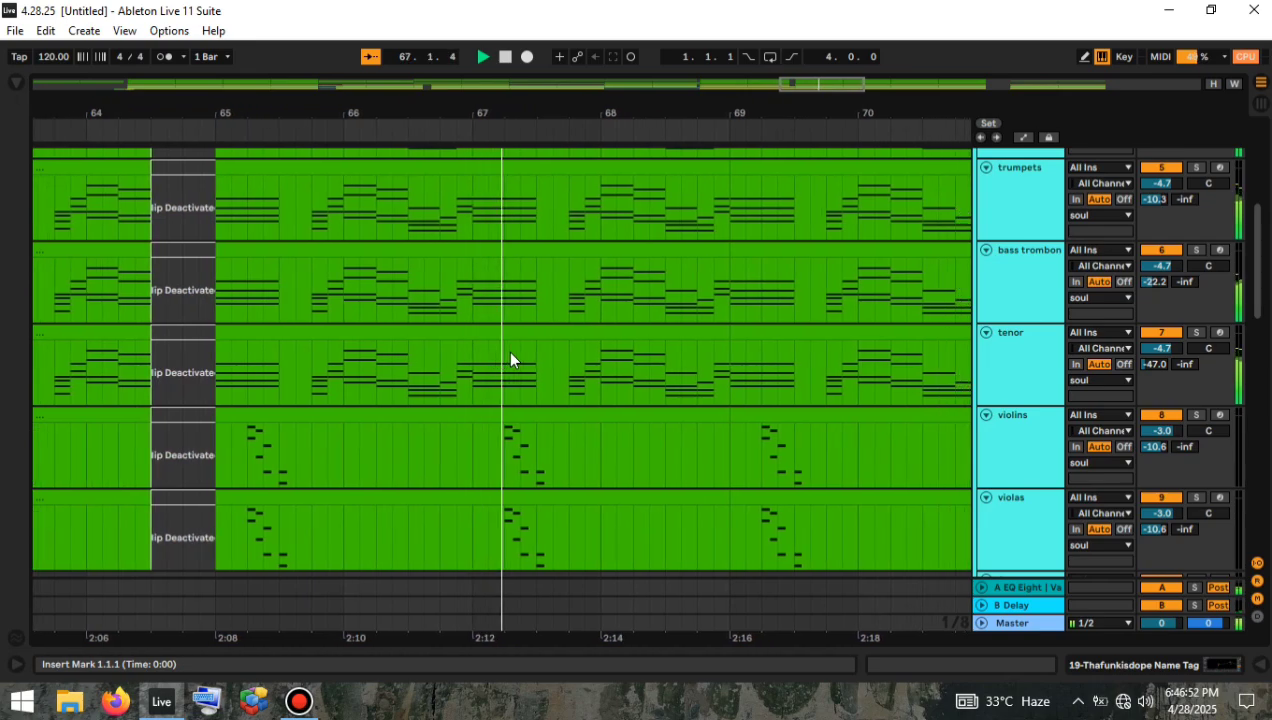
Examine the brass, string and drum clips across bars 67 to 78 as the arrangement plays.
scroll(510, 360, "down", 2)
scroll(510, 360, "down", 6)
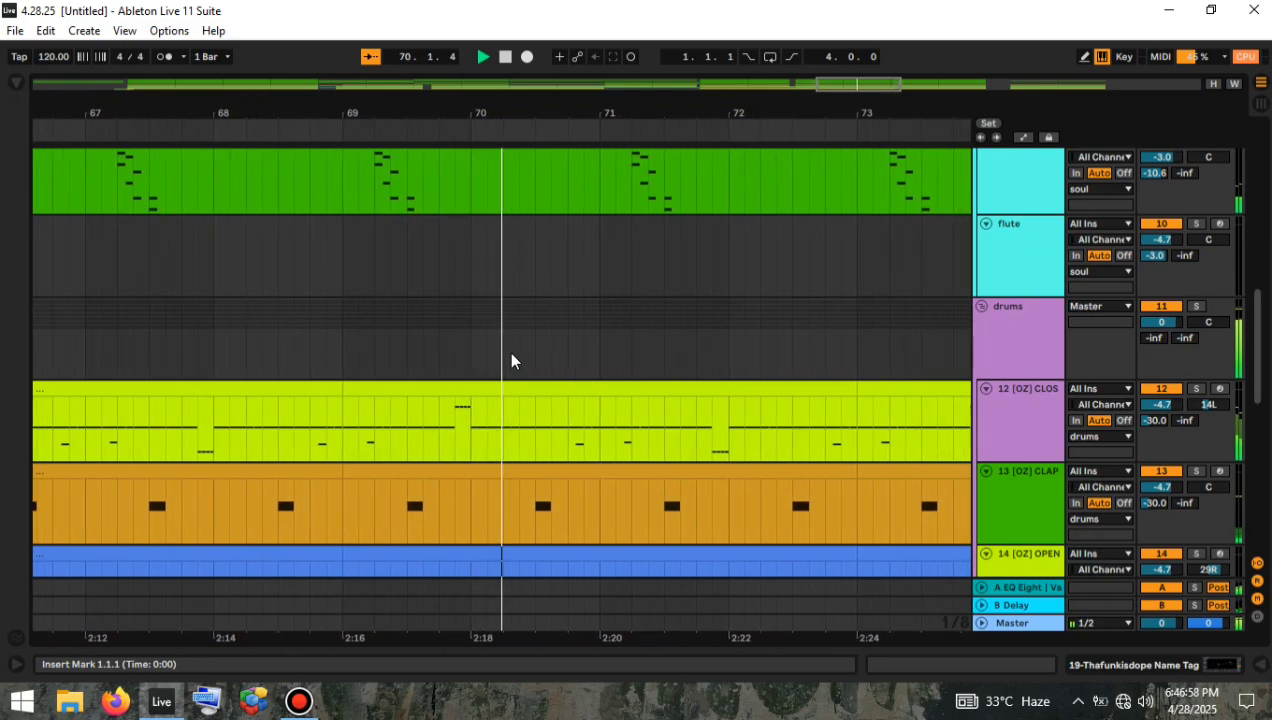
scroll(511, 360, "up", 7)
scroll(511, 360, "up", 3)
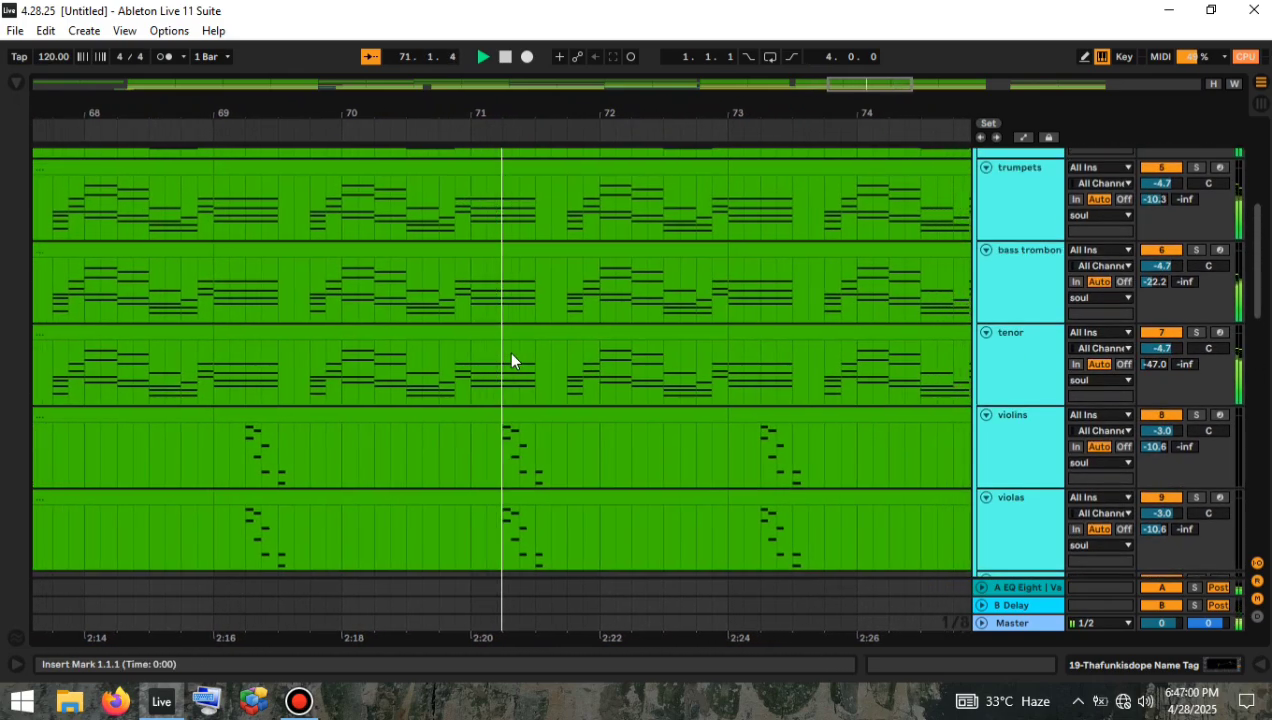
scroll(511, 360, "up", 2)
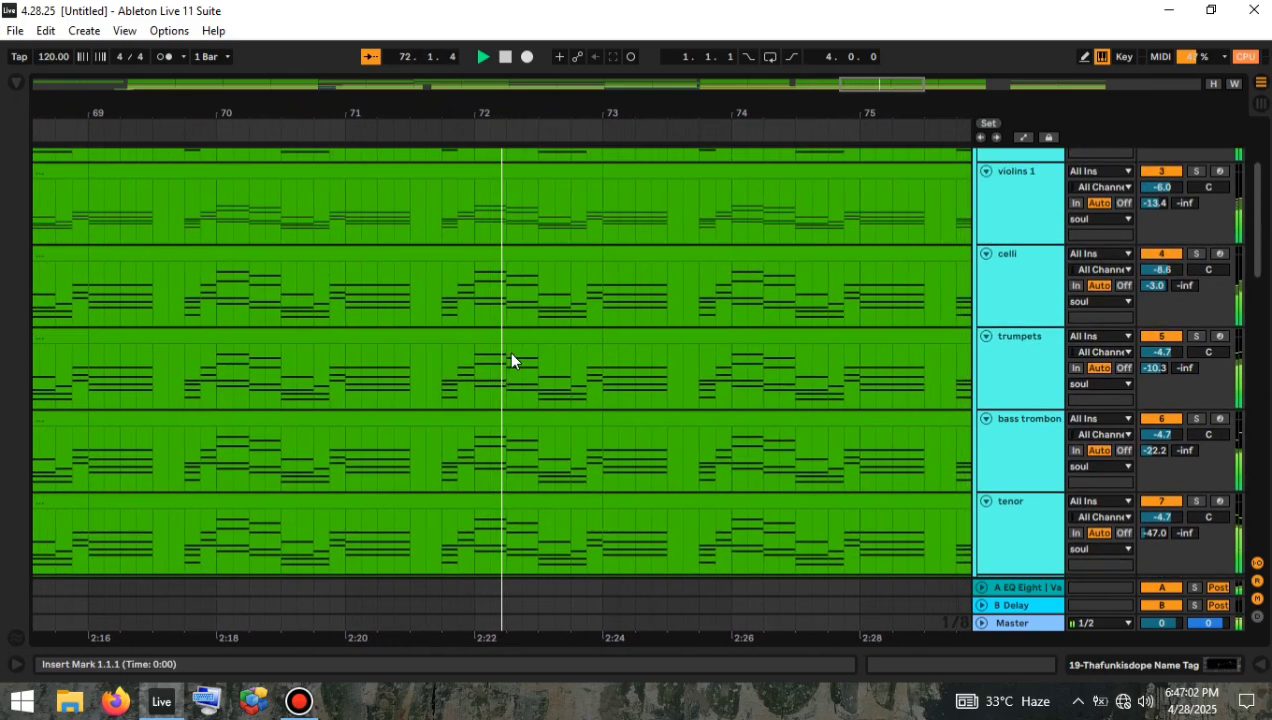
scroll(511, 360, "up", 2)
scroll(511, 360, "down", 3)
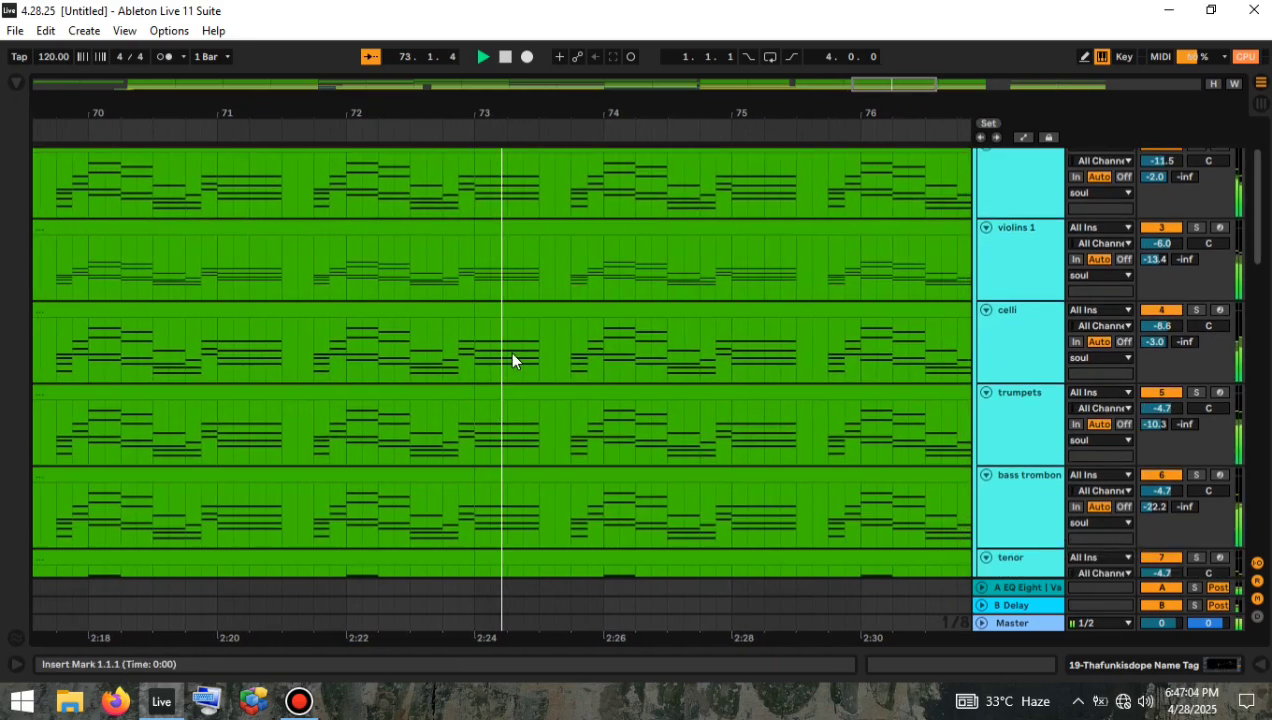
scroll(511, 360, "down", 5)
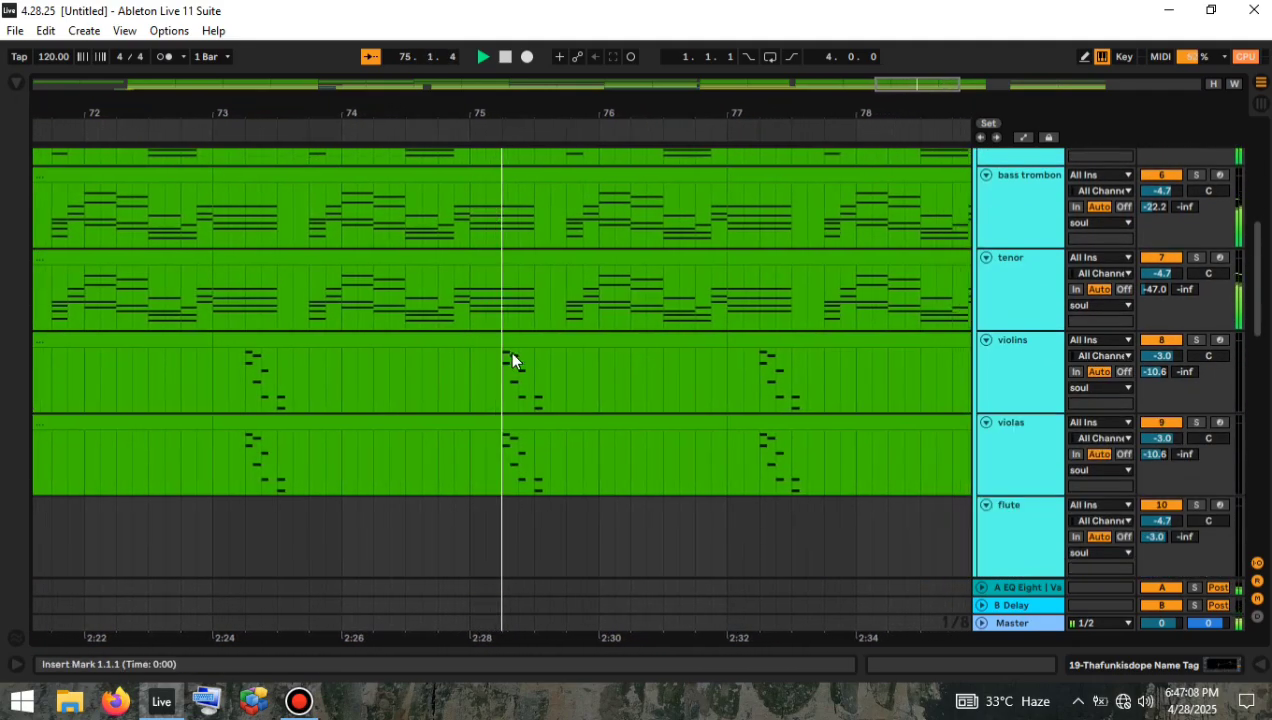
scroll(512, 360, "down", 2)
scroll(512, 360, "down", 2)
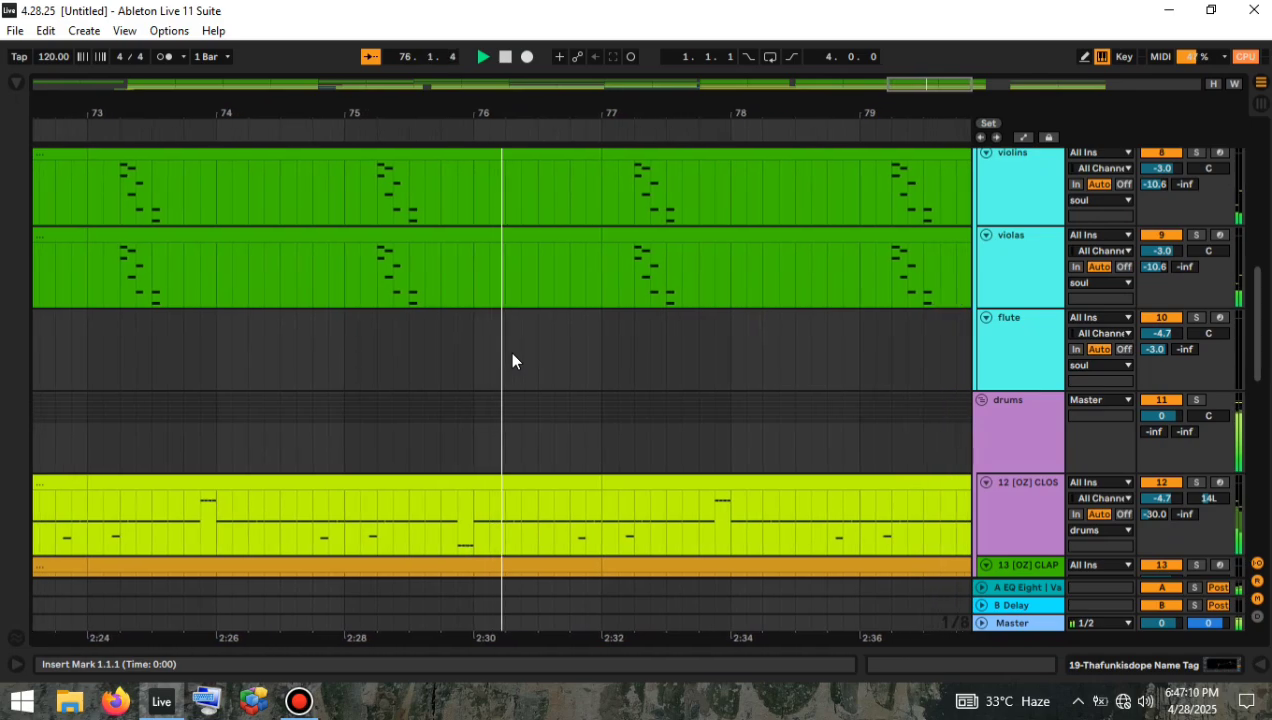
scroll(512, 360, "down", 3)
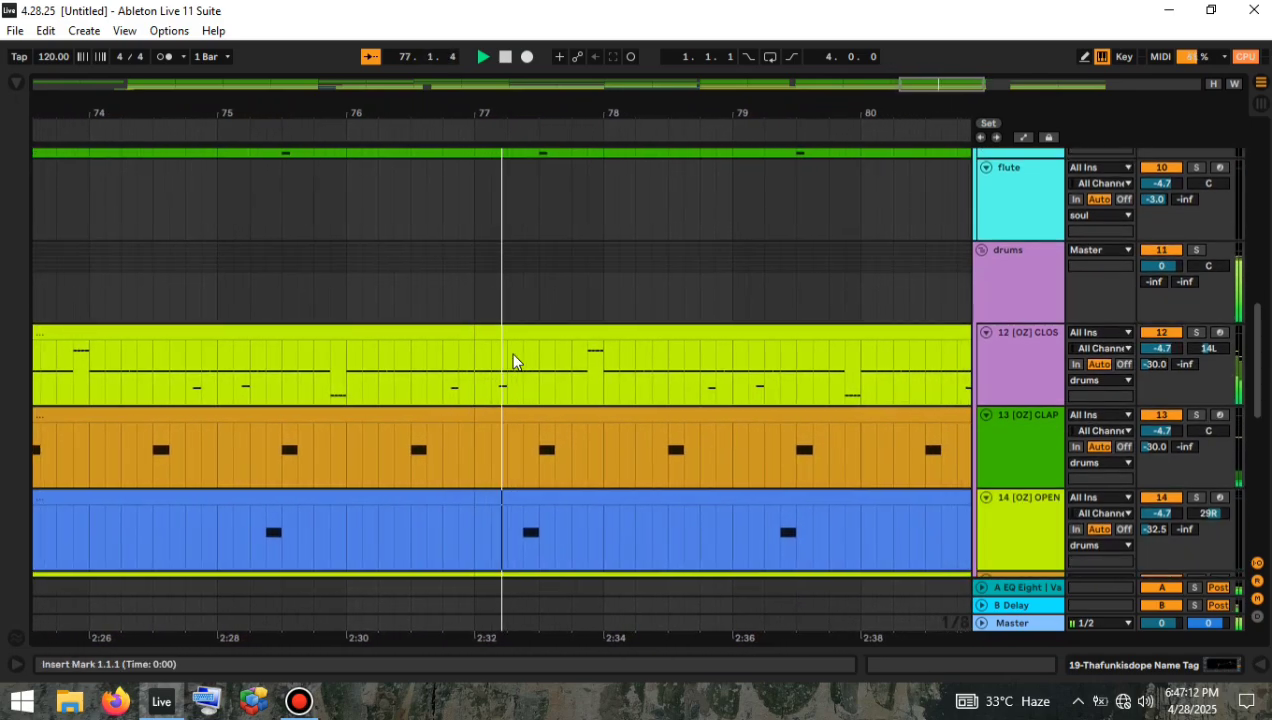
scroll(513, 361, "down", 1)
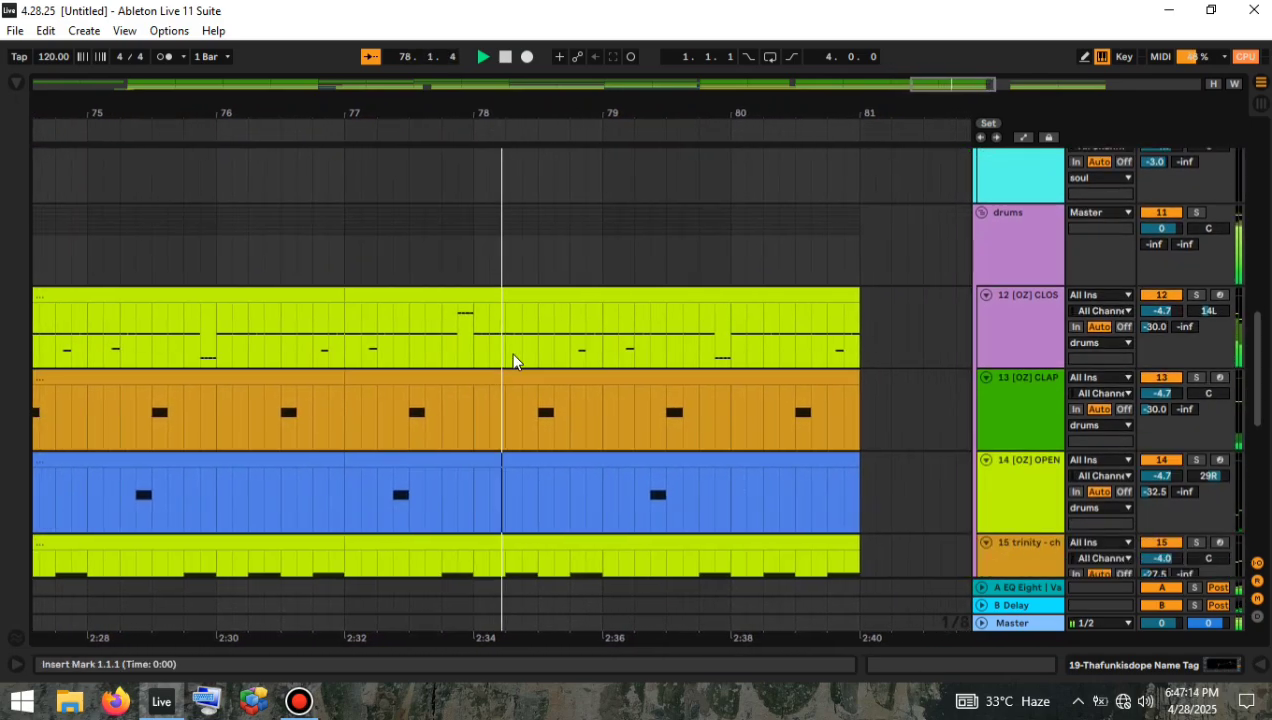
Follow the trumpets, drums and 808 clips through the ending from bar 79 to 92, and stop playback.
scroll(513, 361, "up", 5)
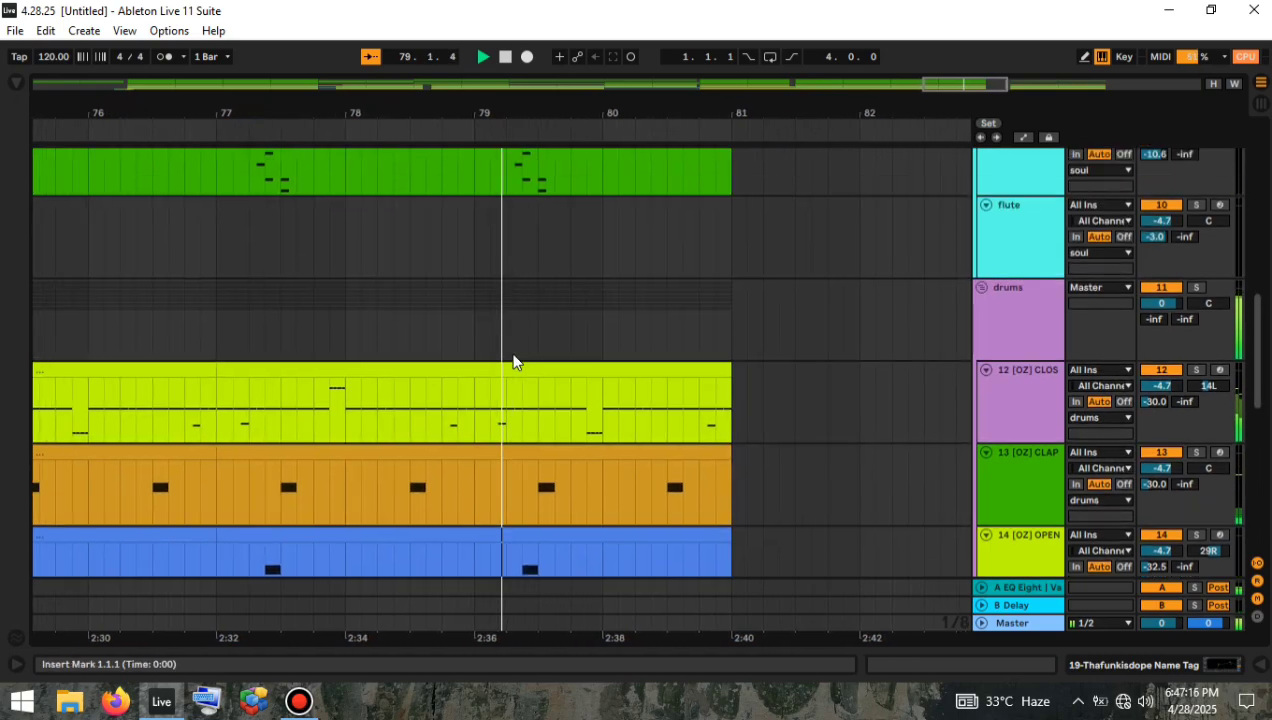
scroll(513, 361, "down", 3)
scroll(513, 361, "down", 5)
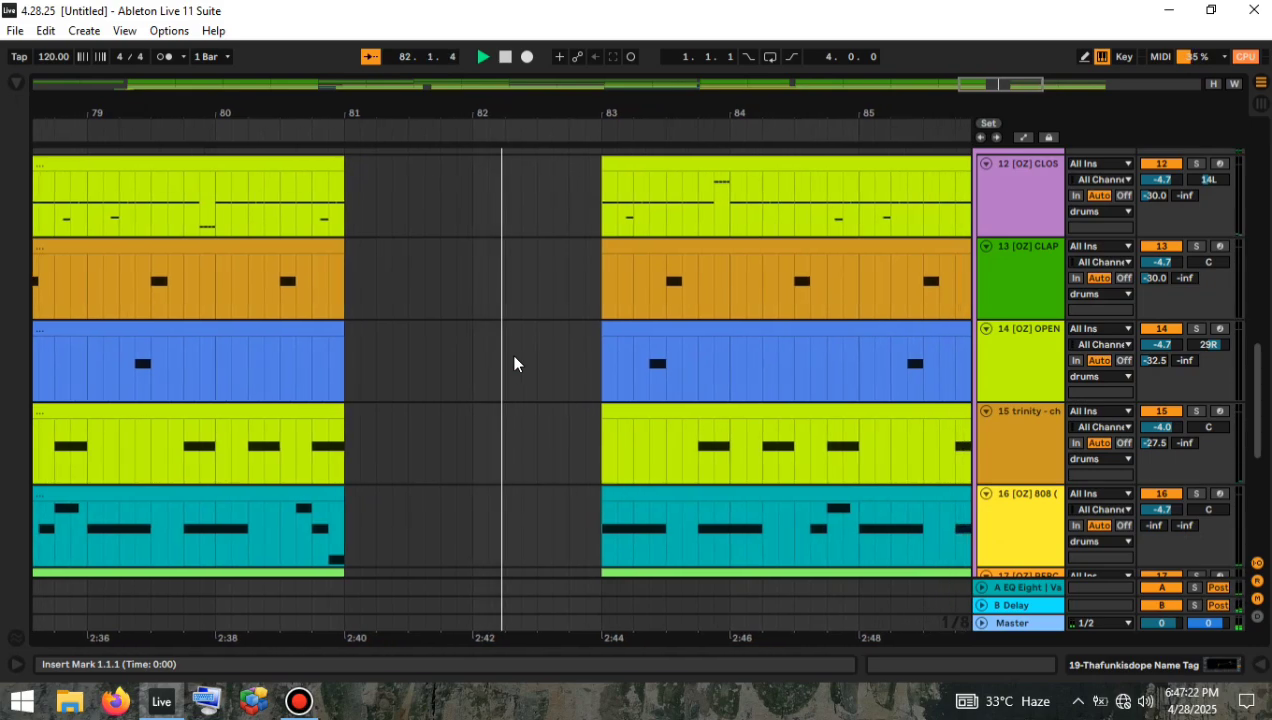
scroll(514, 363, "up", 2)
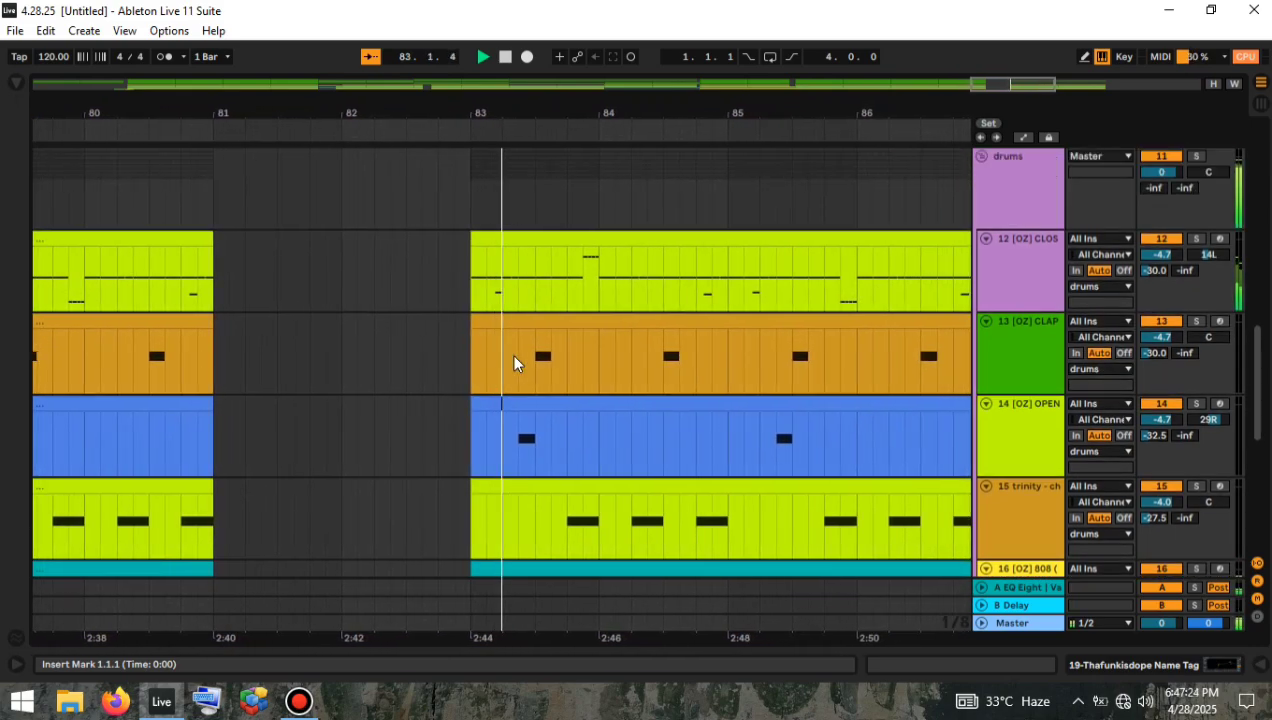
scroll(514, 363, "up", 10)
scroll(514, 363, "up", 3)
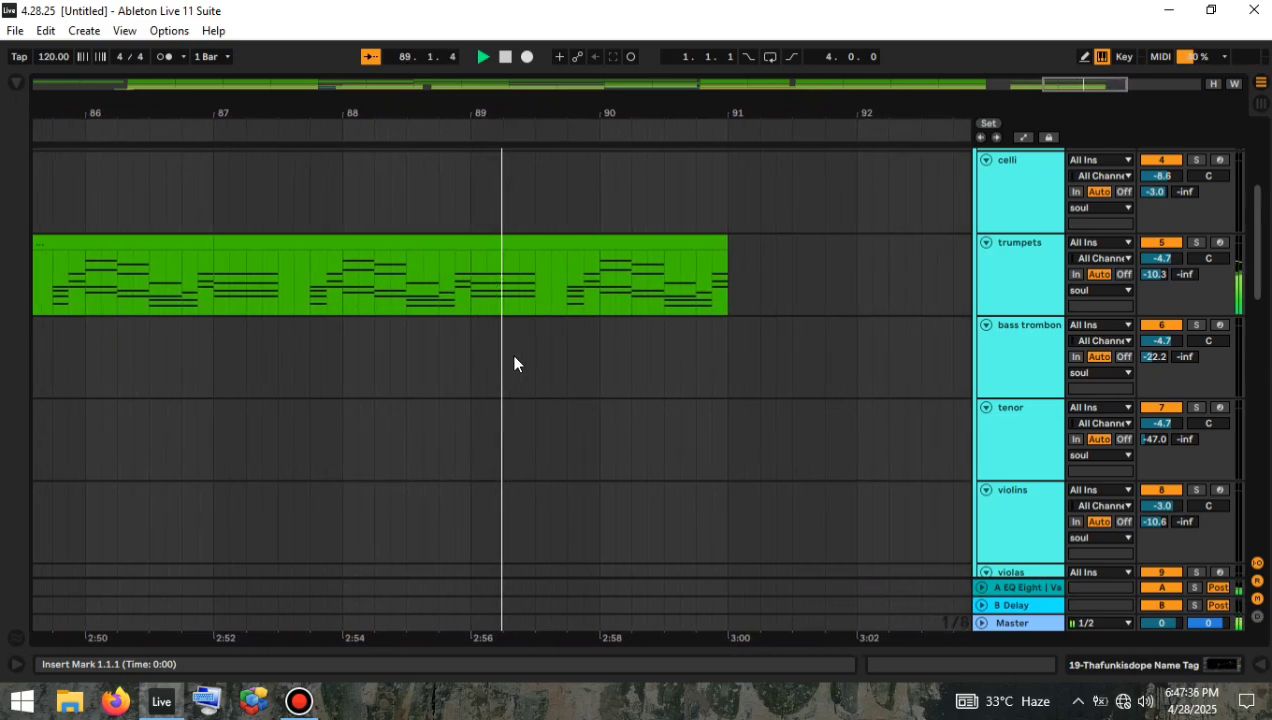
scroll(516, 357, "down", 5)
scroll(537, 361, "down", 2)
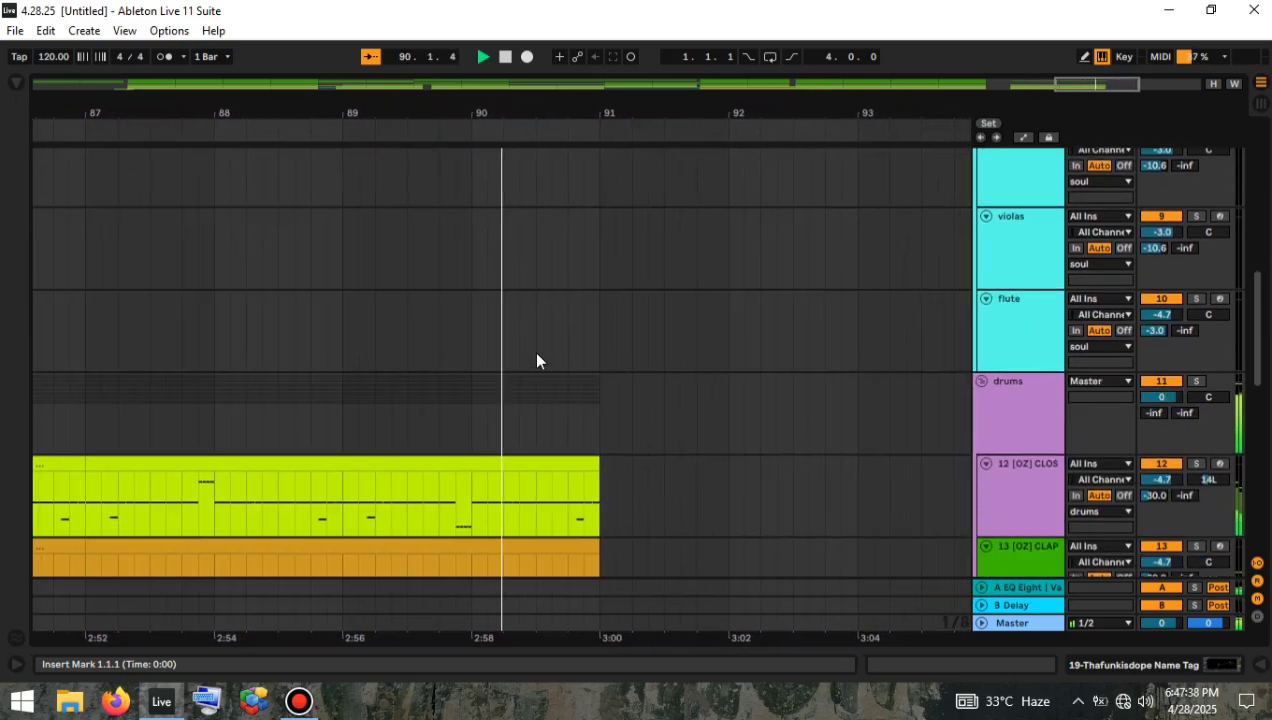
scroll(537, 361, "up", 4)
scroll(537, 361, "down", 6)
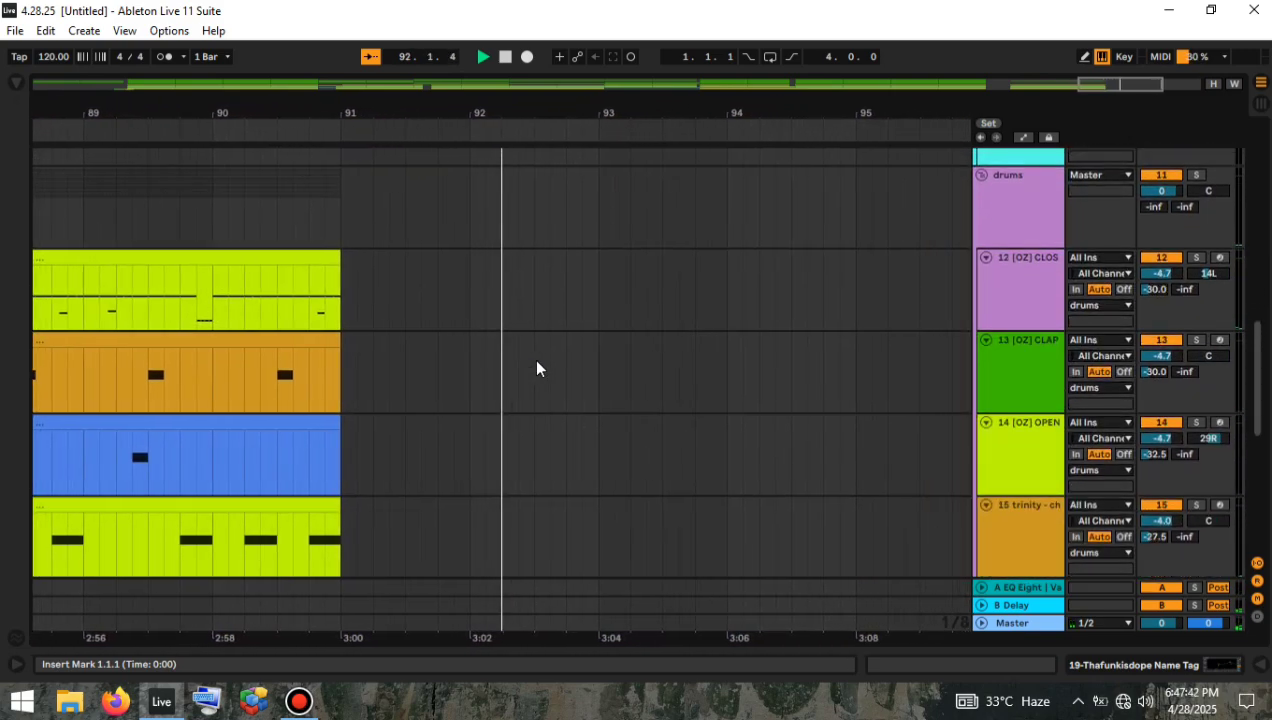
key("space")
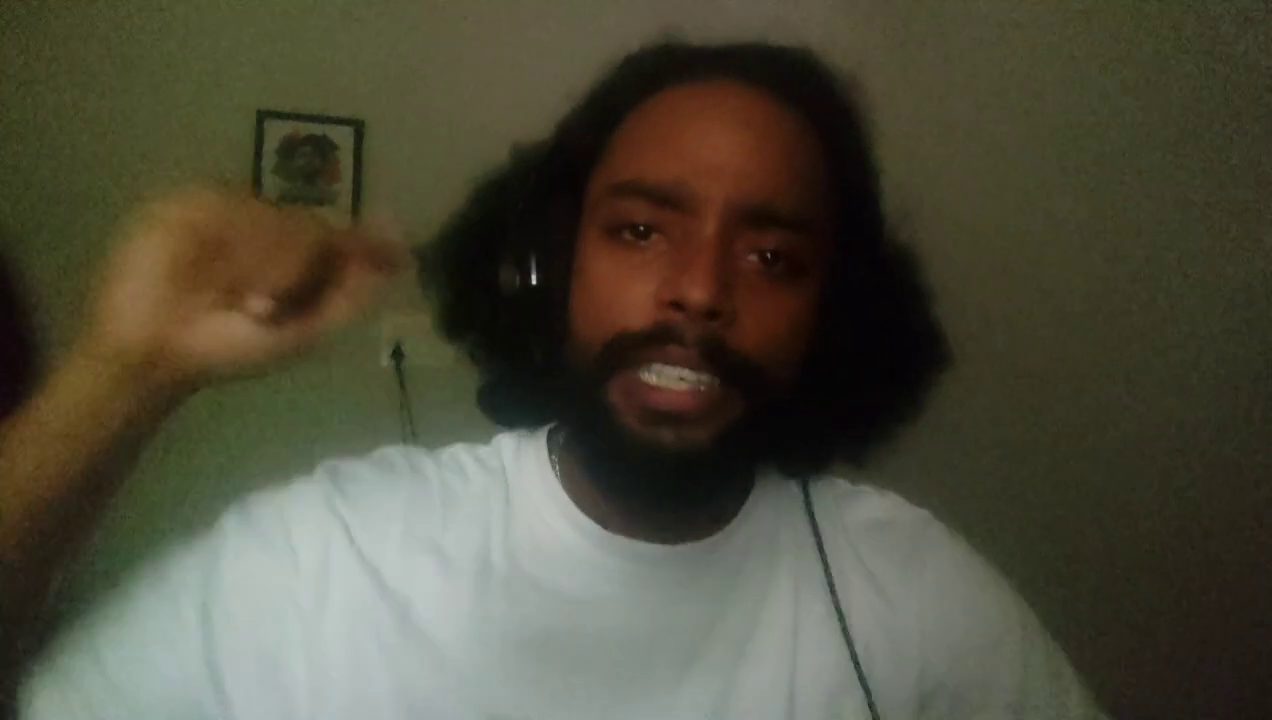